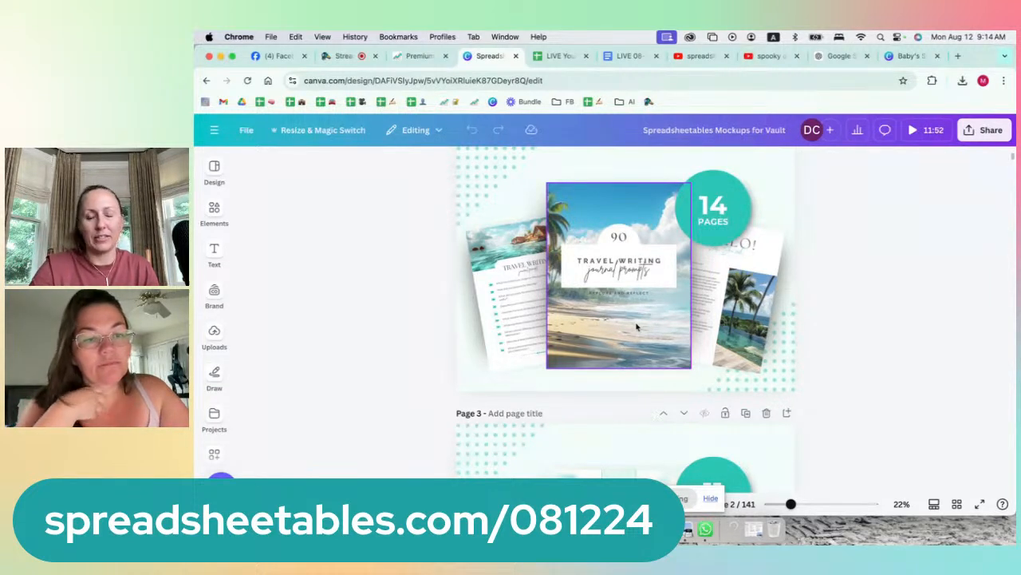
- Review the product mockups on pages 2 to 5 of the Spreadsheetables Mockups for Vault design
scroll(636, 326, "down", 5)
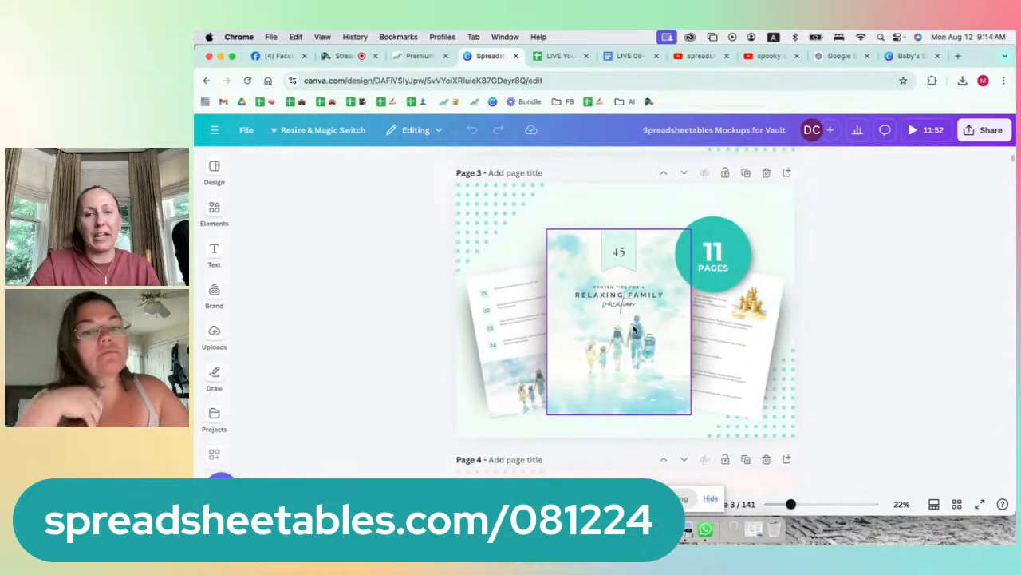
scroll(636, 328, "down", 5)
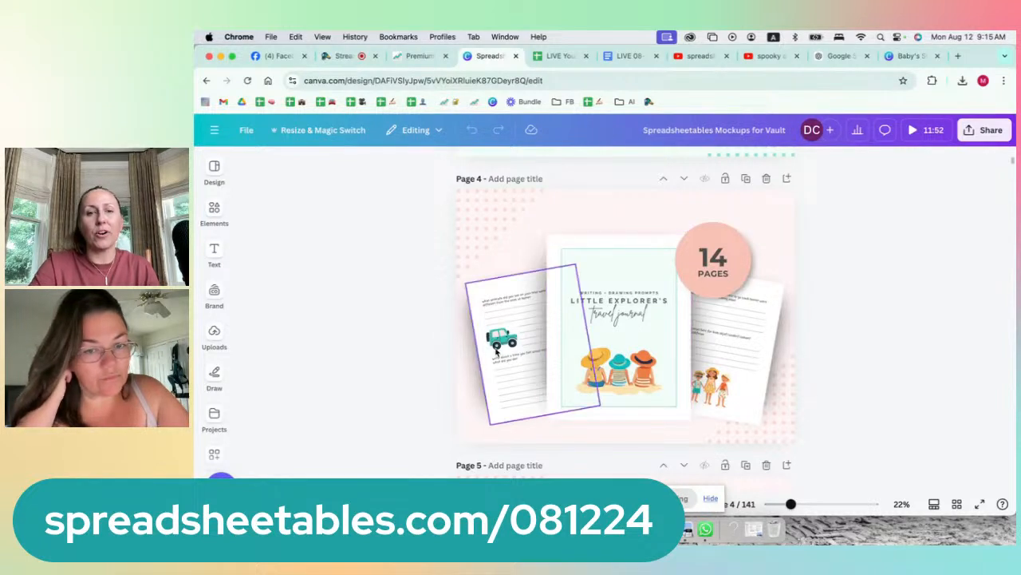
scroll(686, 383, "down", 5)
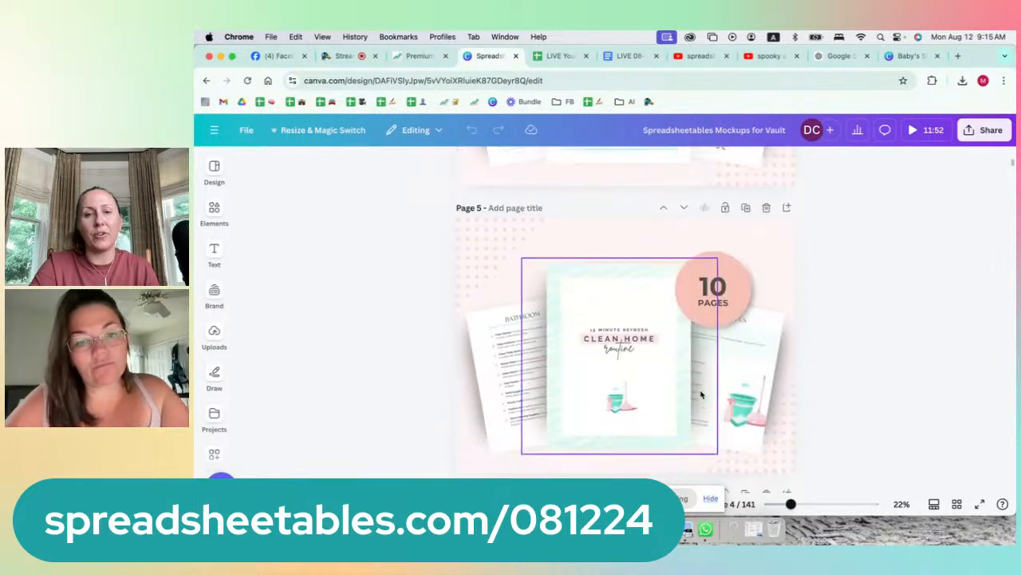
scroll(701, 394, "down", 2)
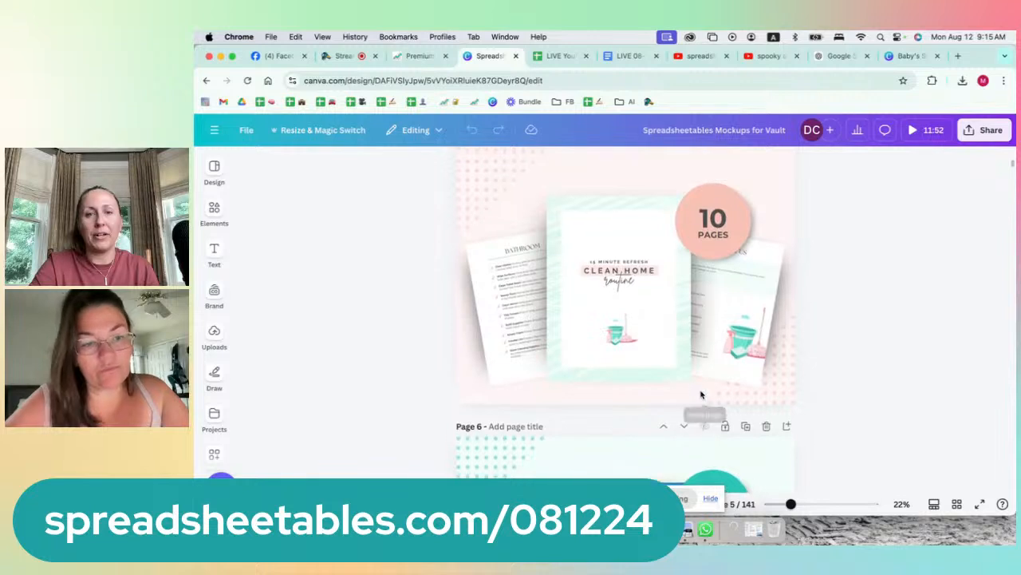
scroll(660, 327, "up", 10)
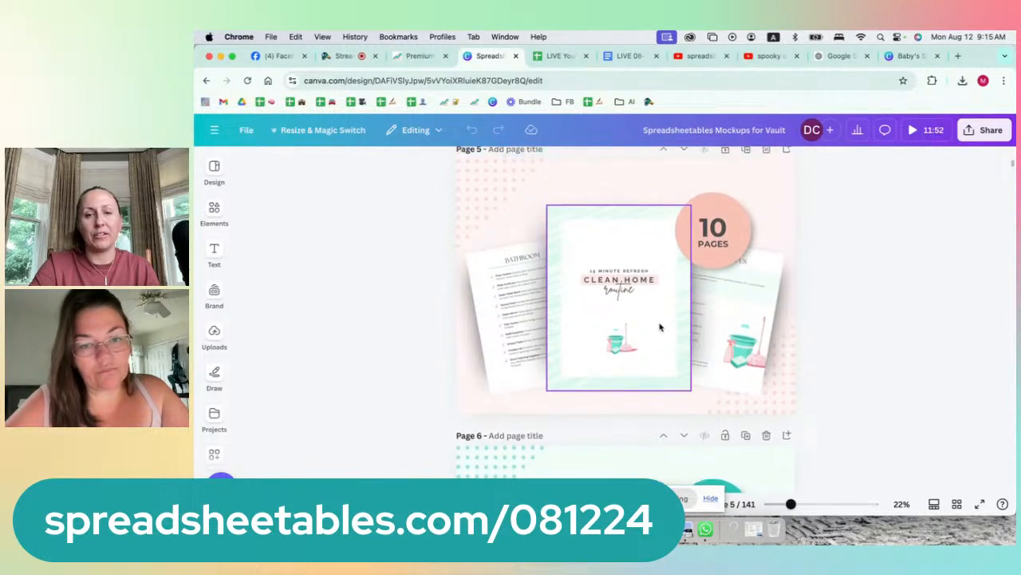
scroll(660, 327, "up", 5)
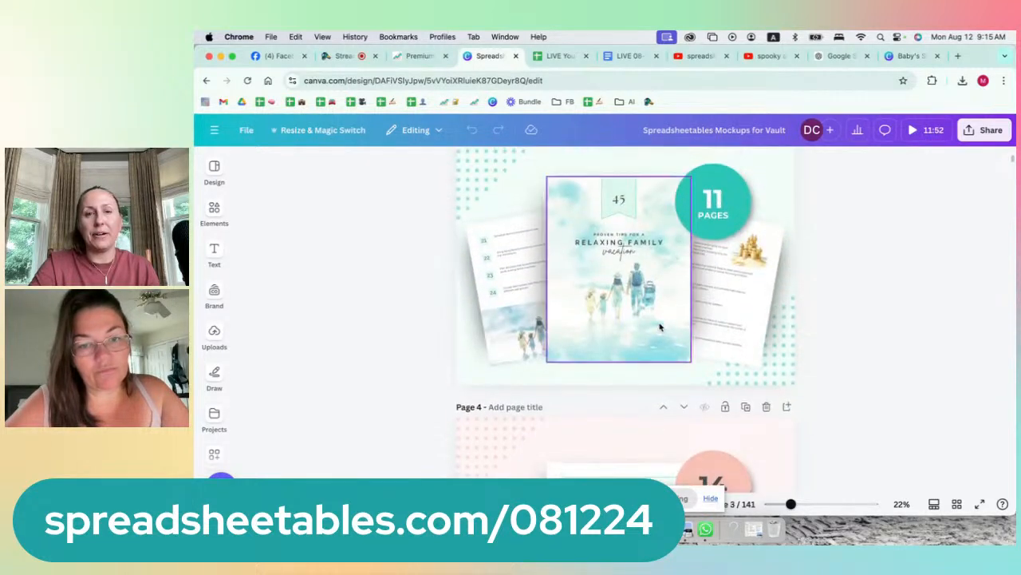
scroll(660, 326, "up", 3)
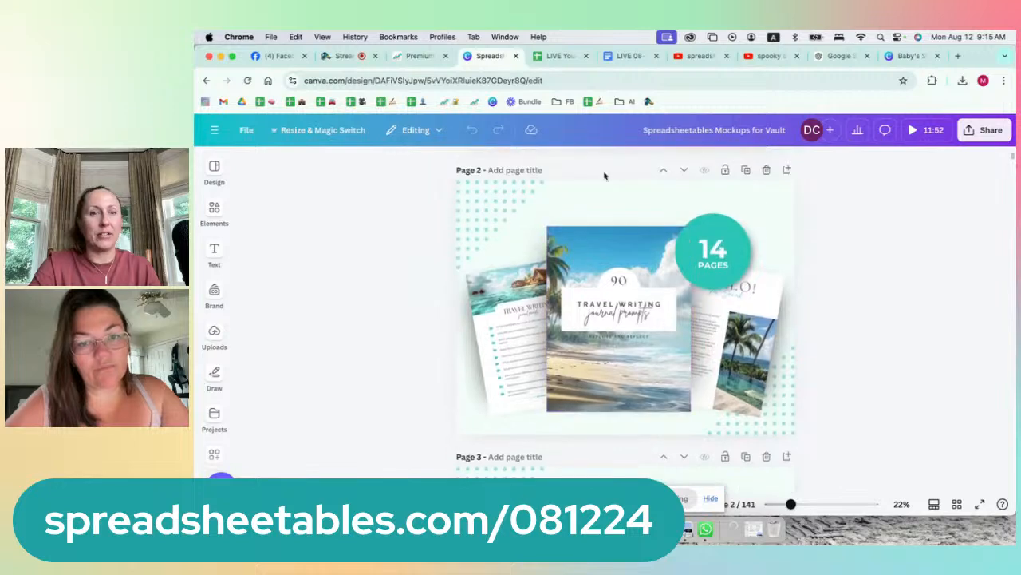
- Switch to the Premium Vault website and look over its newest product listings
left_click(423, 57)
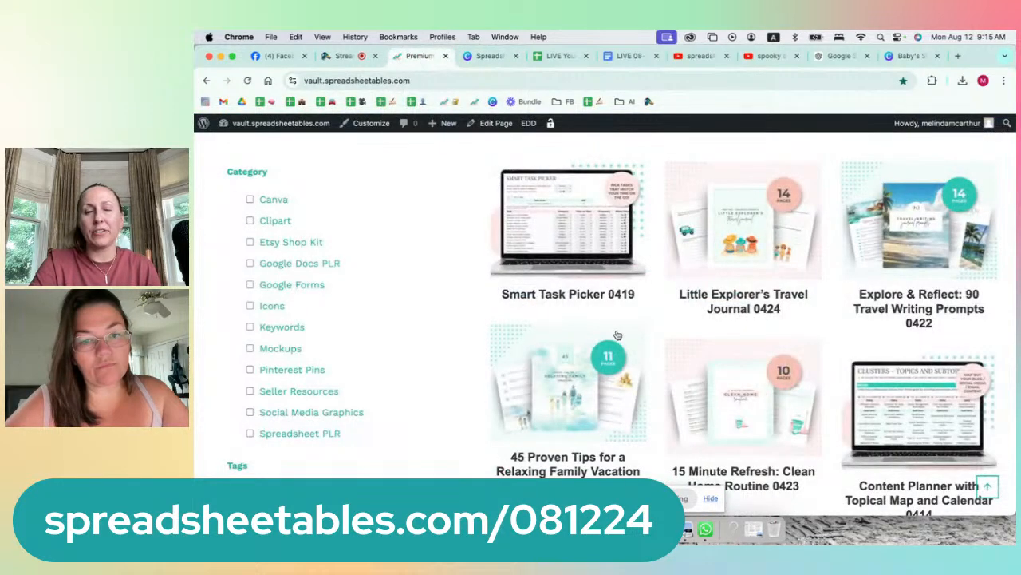
scroll(618, 335, "up", 1)
scroll(616, 335, "down", 2)
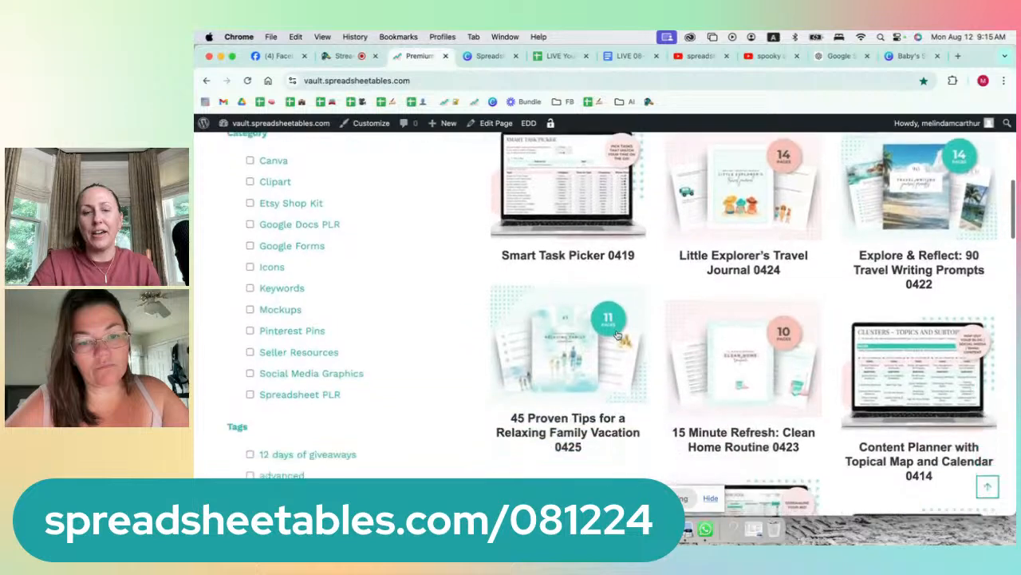
- Search the vault for "youtube" and look at the first matching products
scroll(617, 336, "up", 10)
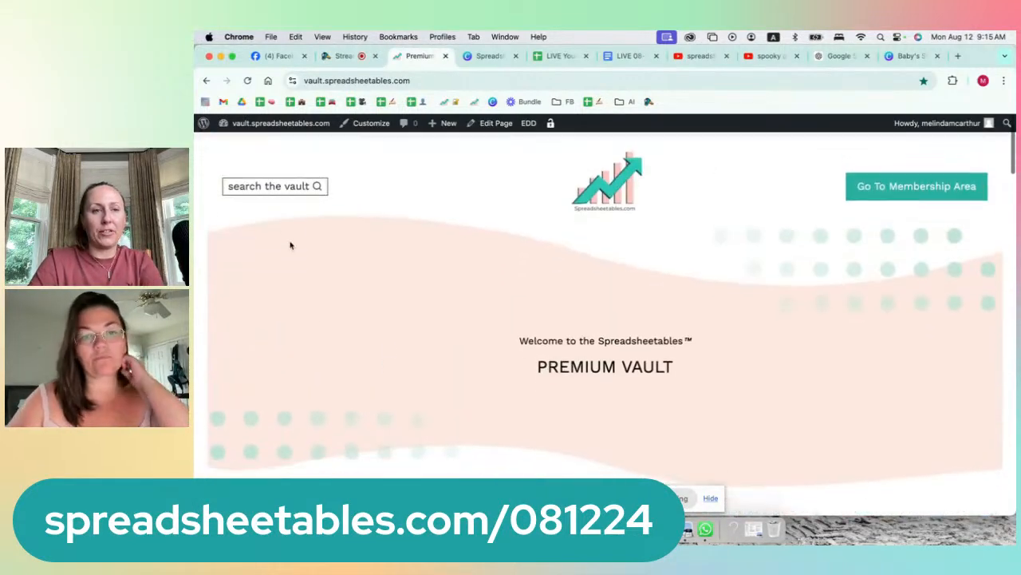
left_click(269, 182)
type("youtube")
key("Return")
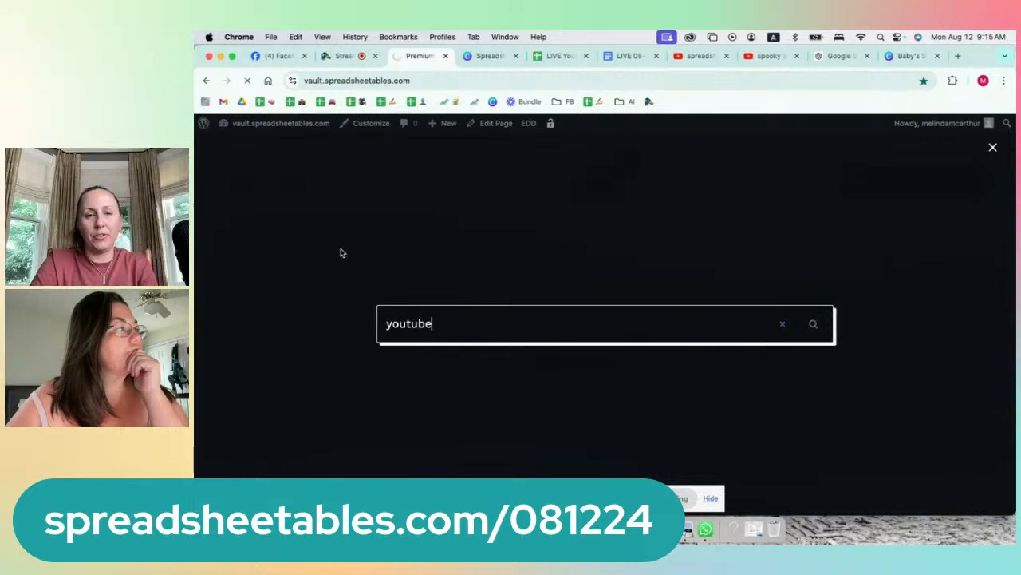
scroll(451, 290, "down", 3)
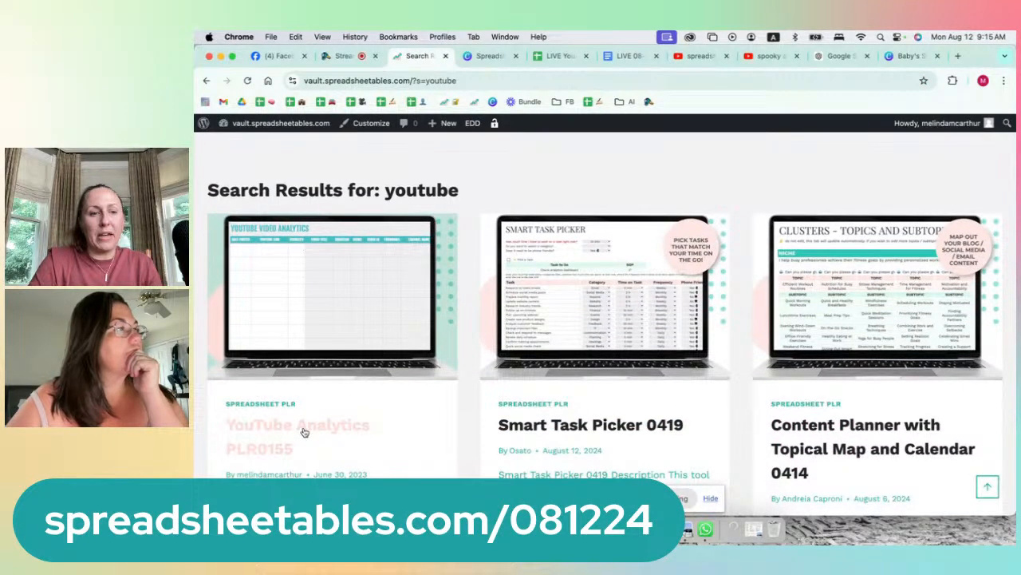
scroll(305, 432, "down", 1)
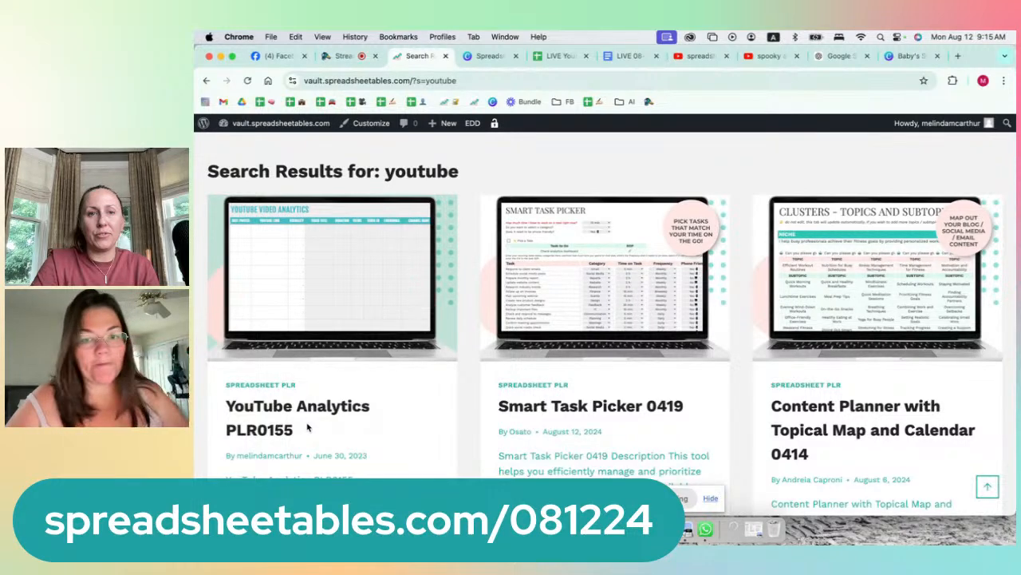
- Close the vault search page, bring up the LIVE Youtube Analytics 08/12/24 spreadsheet and hide the screen-sharing notice
key("super+w")
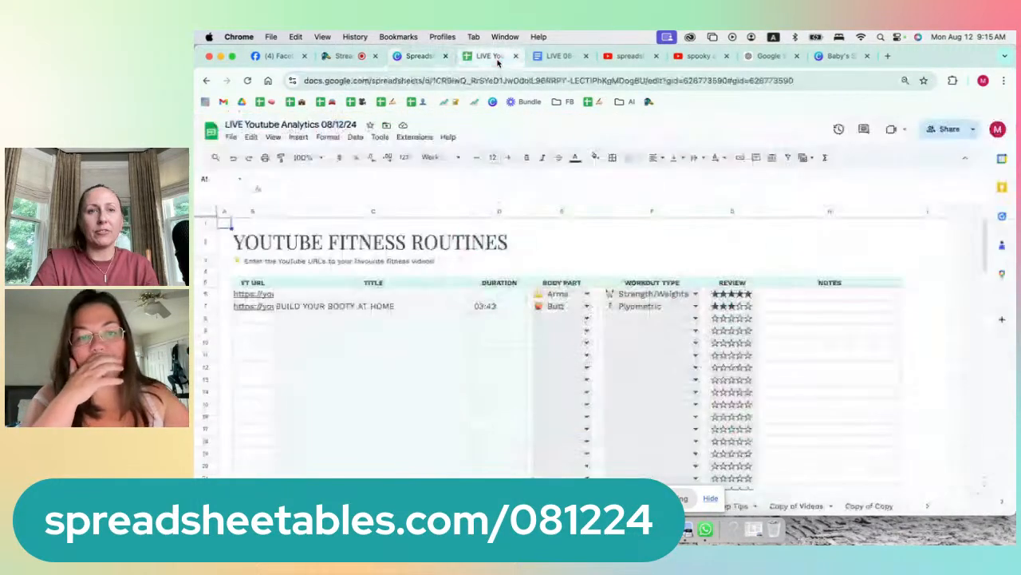
left_click(711, 501)
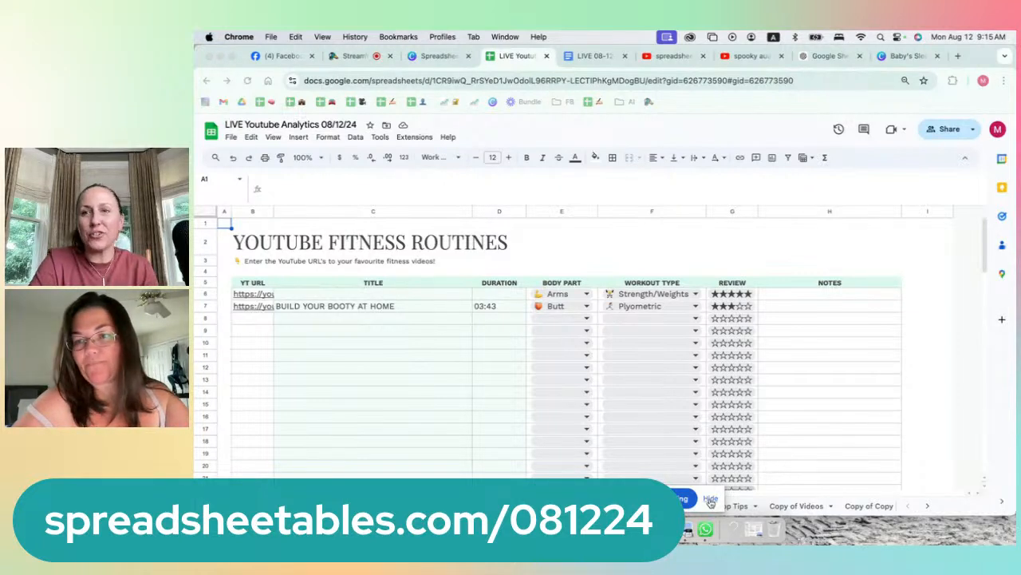
- Open the Youtube Analytics / Embed Code spreadsheet from the copied link in a new tab and look through its video rows
key("super+t")
key("super+v")
key("Return")
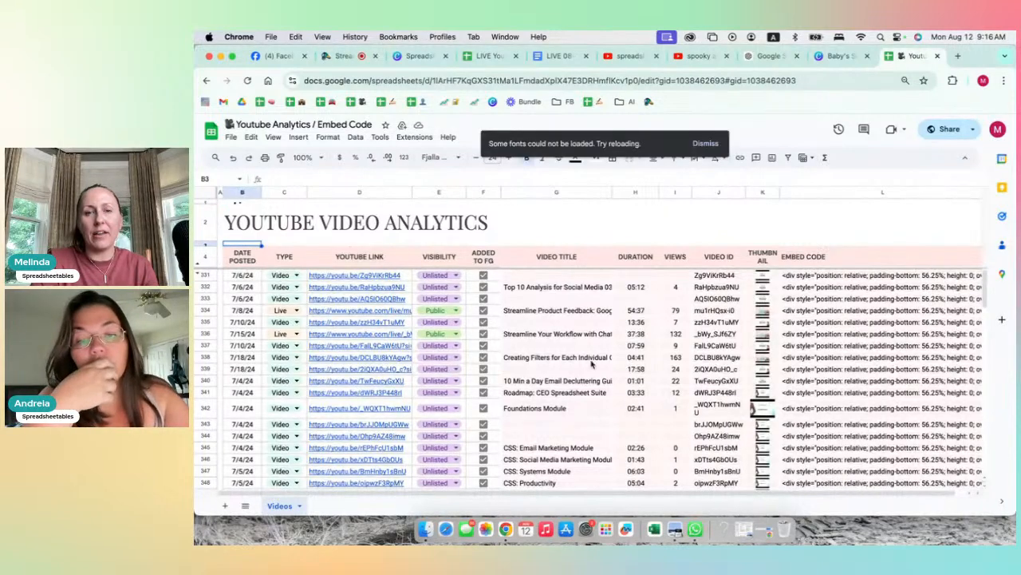
scroll(709, 369, "down", 2)
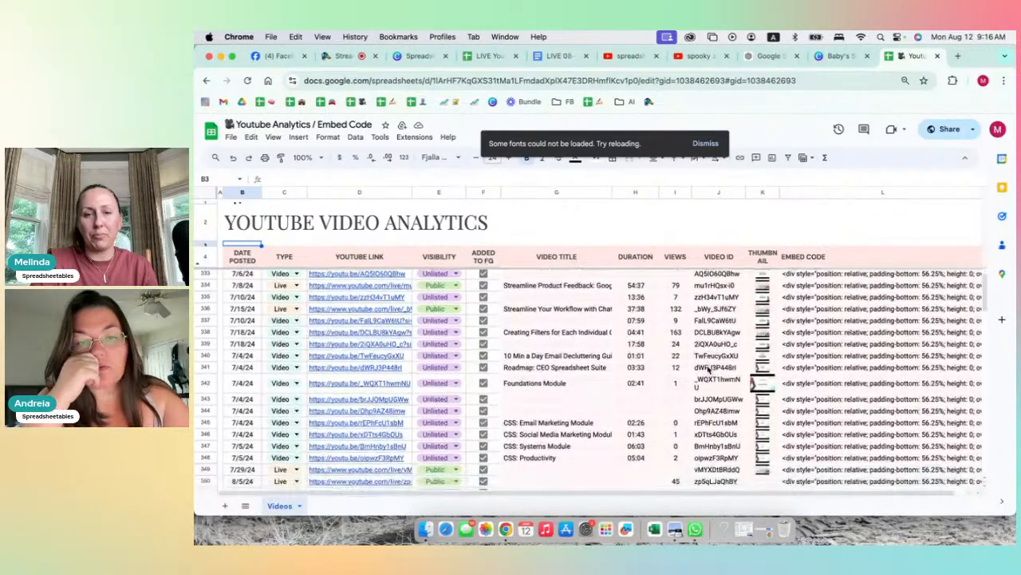
scroll(709, 369, "down", 4)
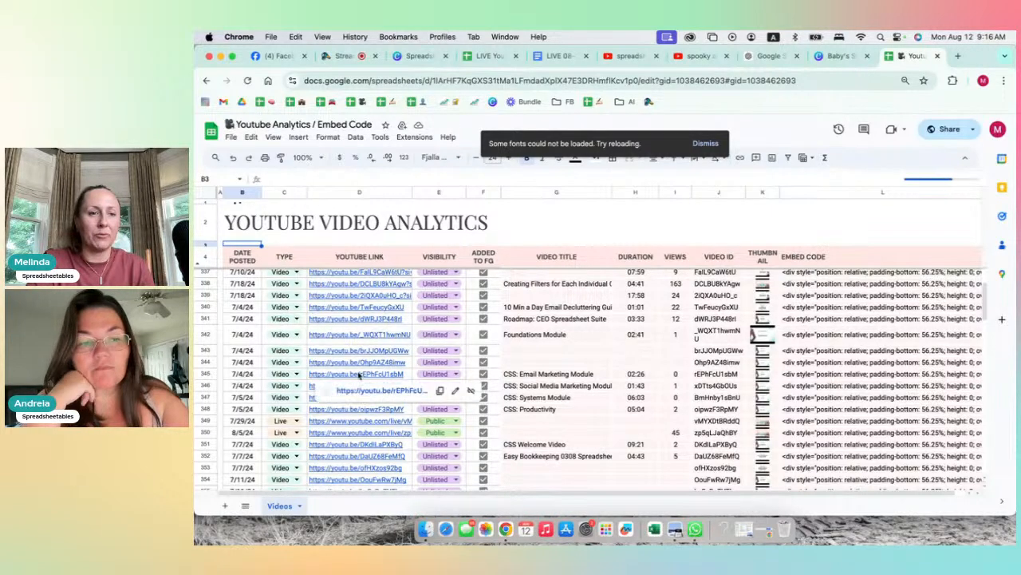
scroll(359, 373, "up", 6)
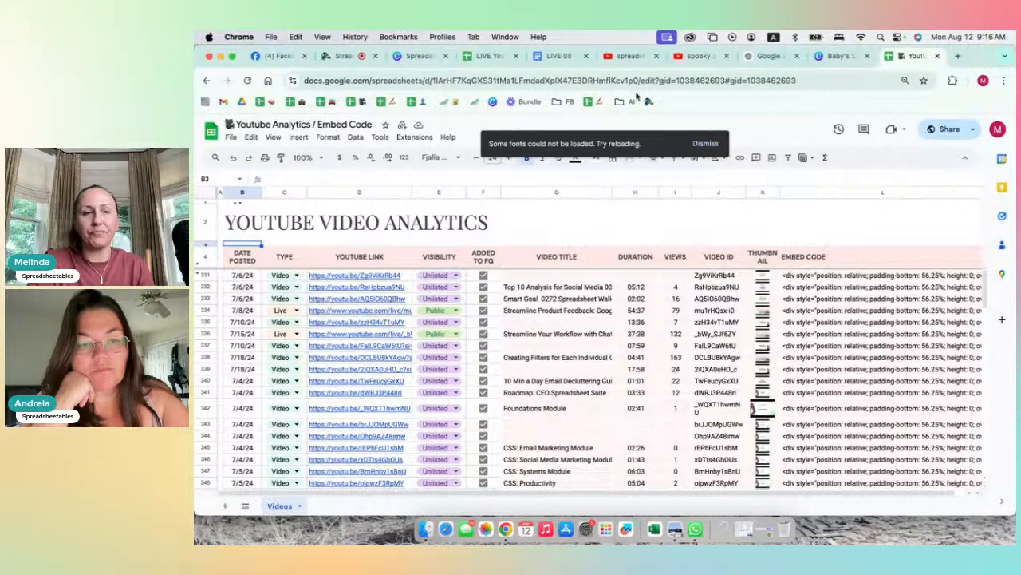
- Return to the LIVE Youtube Analytics 08/12/24 spreadsheet and inspect the Fitness sheet's video URLs, titles and durations
left_click(489, 56)
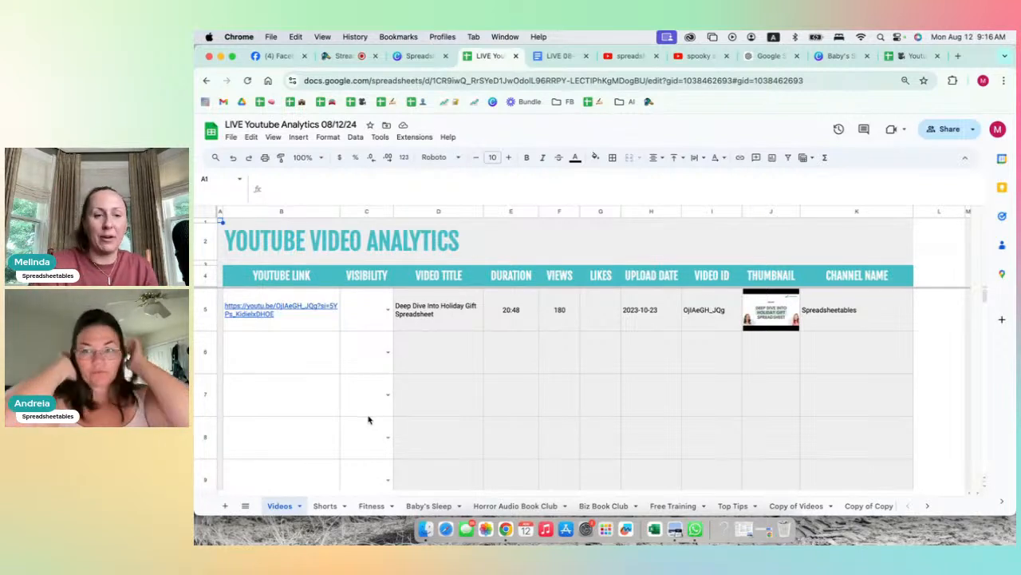
left_click(371, 505)
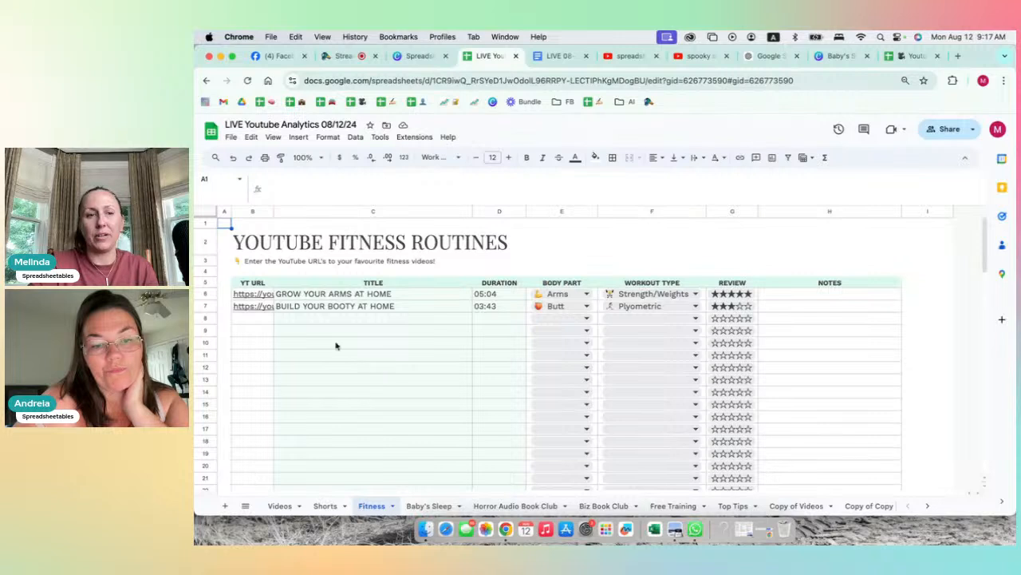
left_click(261, 308)
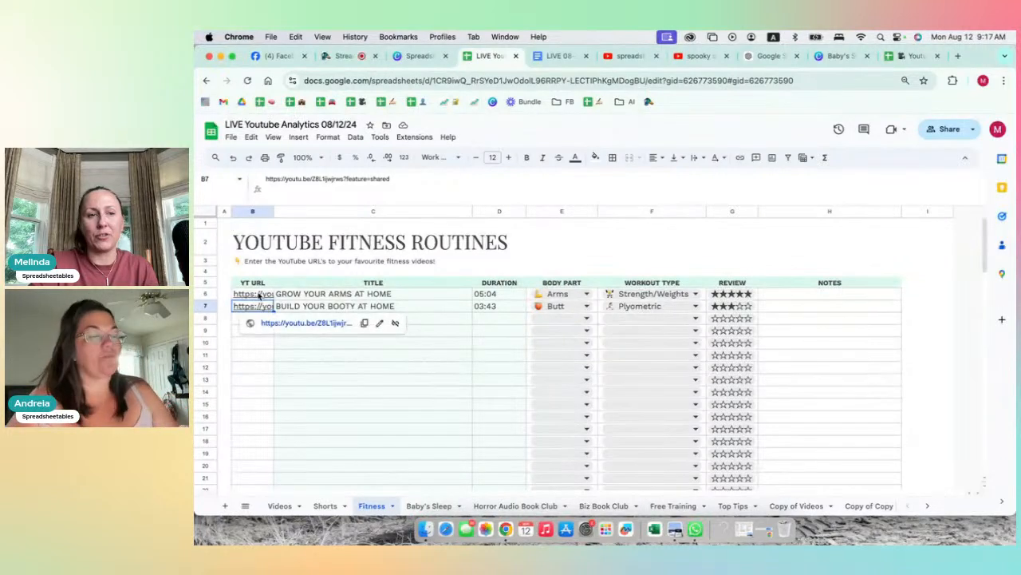
left_click(260, 295)
left_click_drag(424, 299, 485, 312)
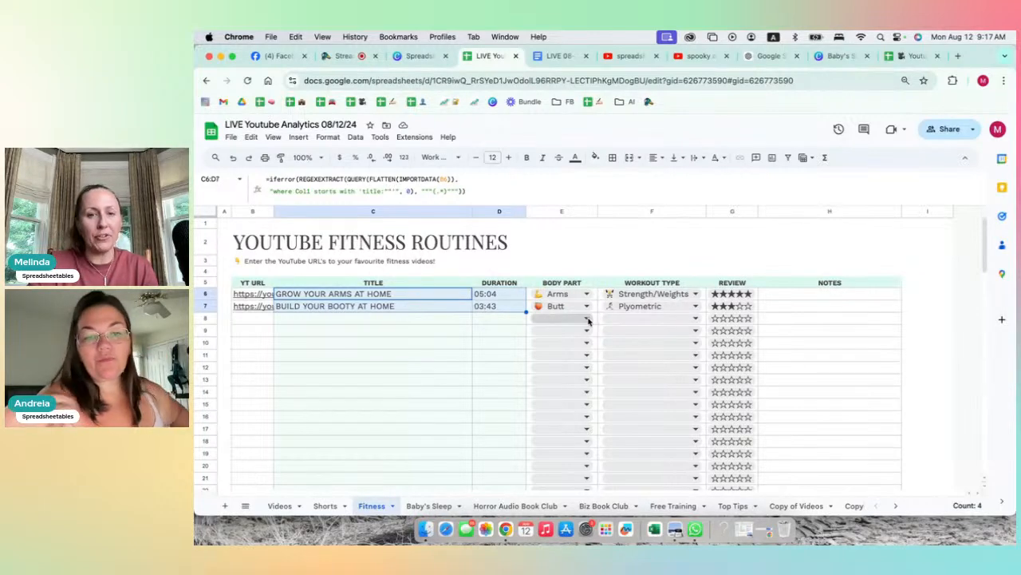
- Enlarge the Fitness sheet to 150% and view the body part and workout type choices available for row 8
left_click(306, 157)
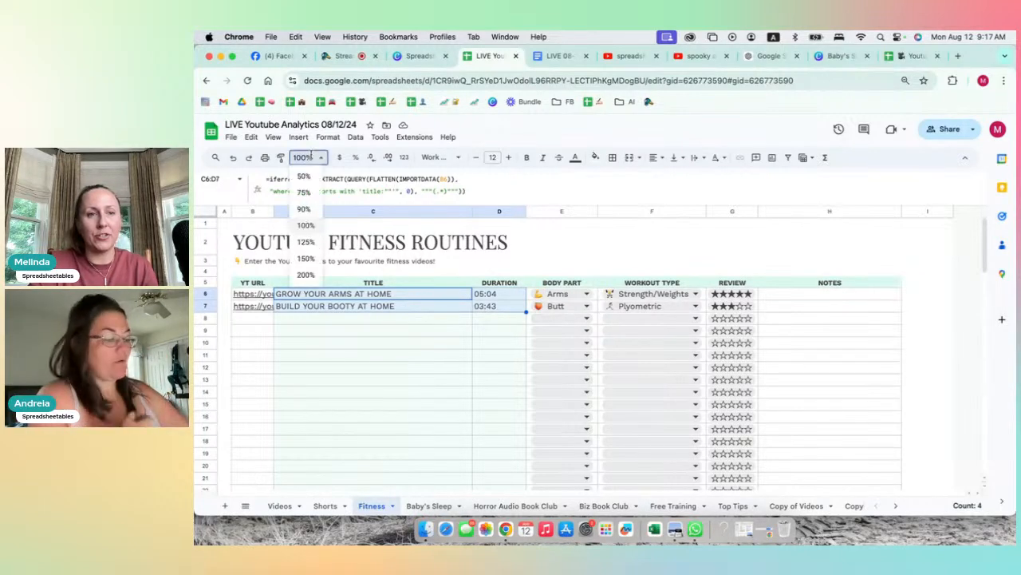
left_click(311, 258)
scroll(591, 343, "right", 3)
scroll(591, 343, "down", 2)
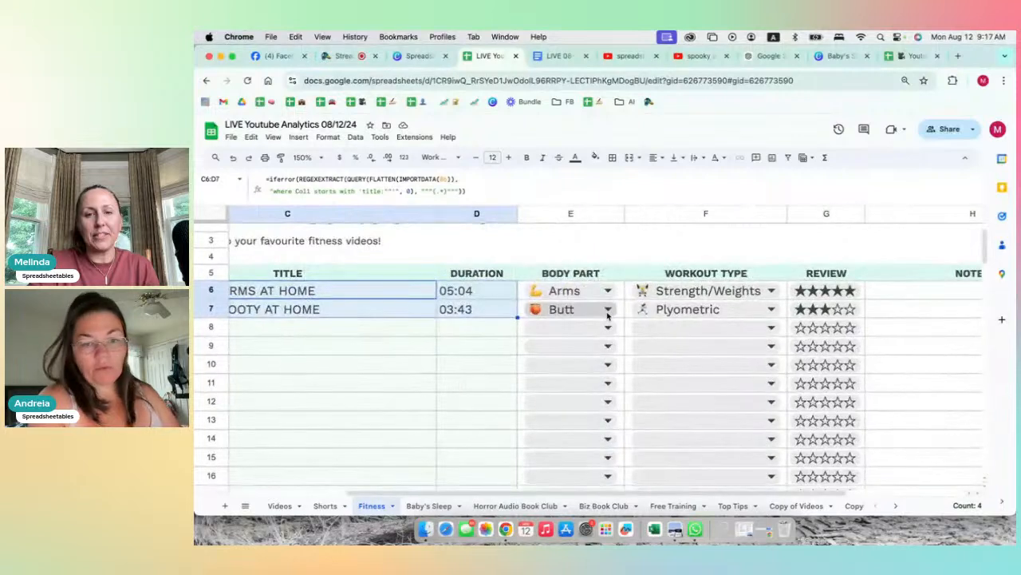
left_click(609, 326)
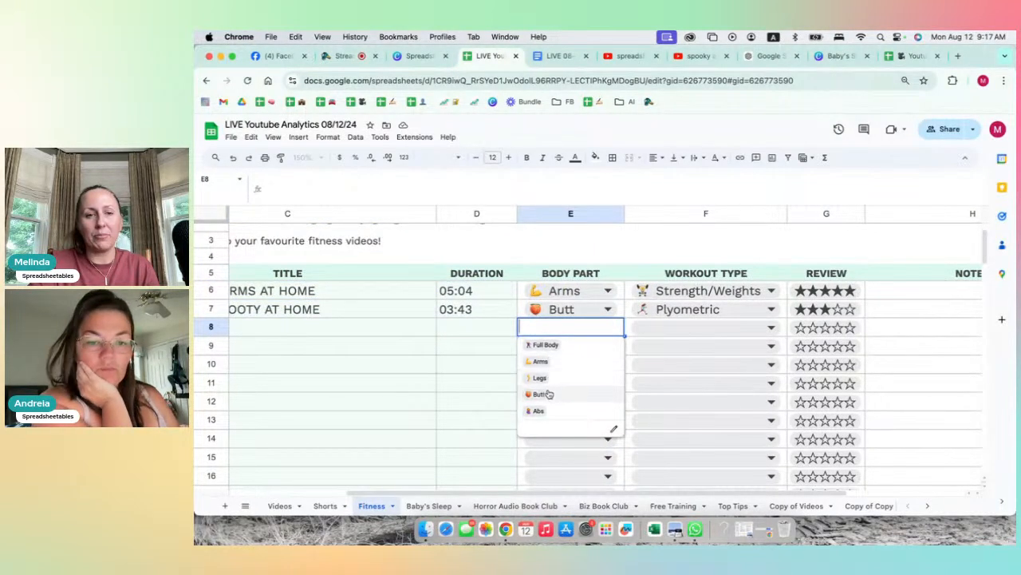
left_click(630, 330)
left_click(711, 332)
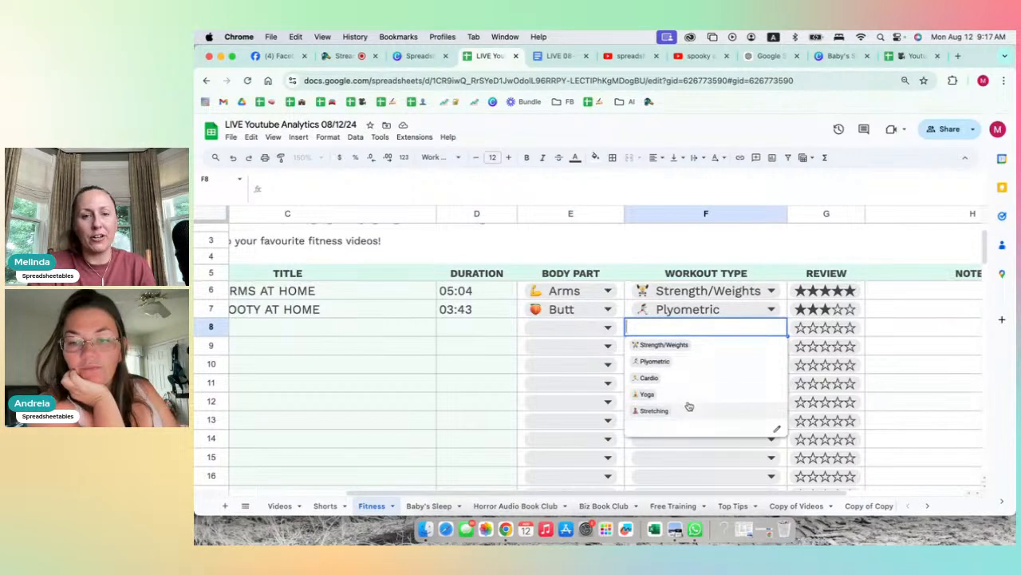
- Set the review rating in row 8 of the Fitness sheet to four stars
left_click(850, 328)
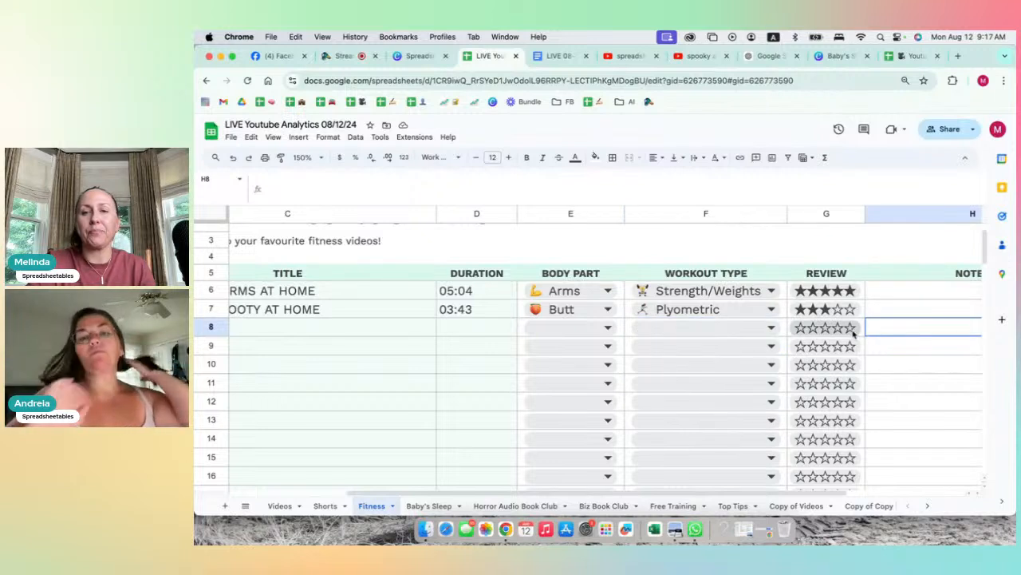
left_click(834, 328)
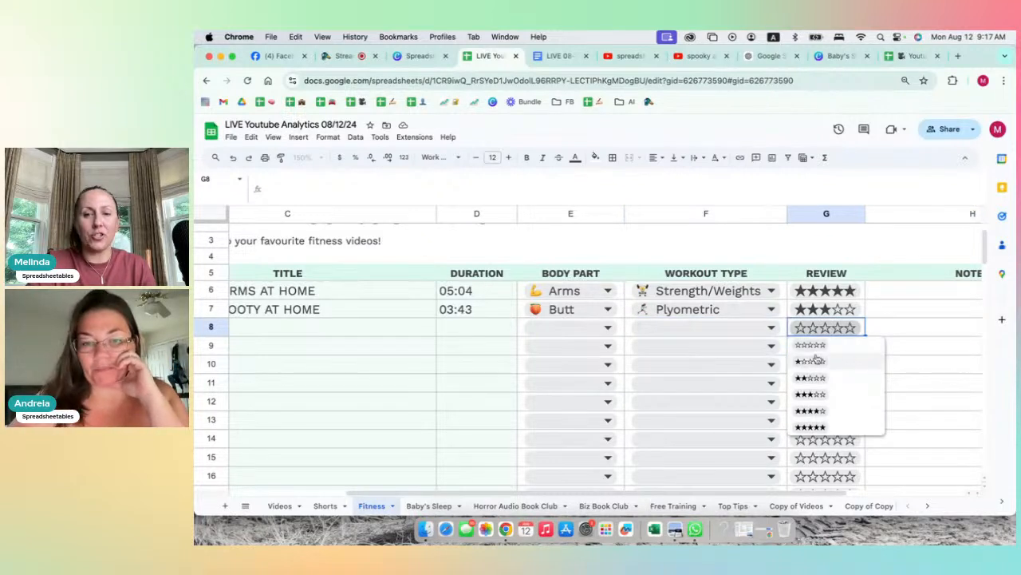
left_click(818, 411)
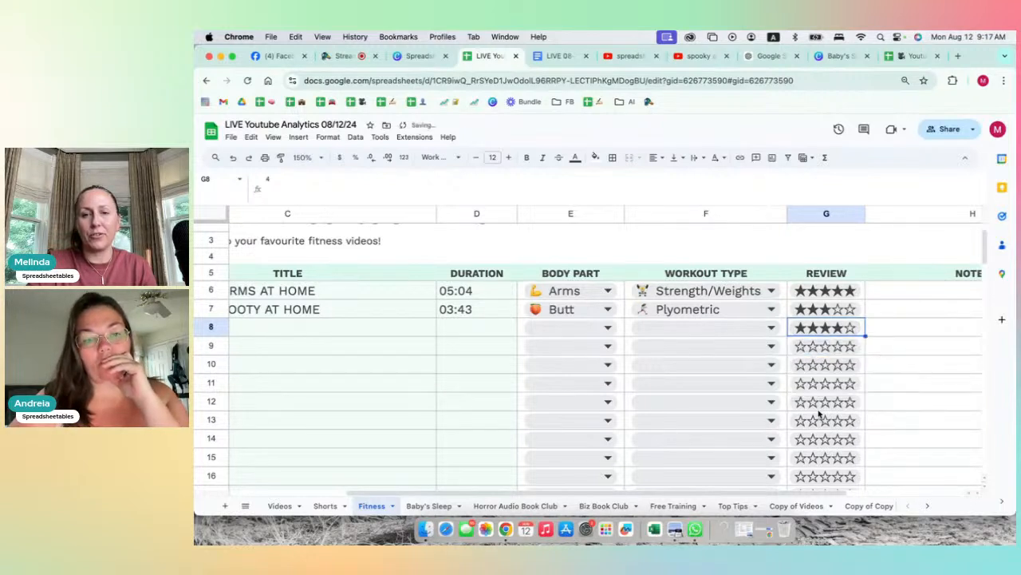
- Change the row 8 review rating to one star and return to the beginning of the Fitness table
left_click(857, 332)
left_click(835, 366)
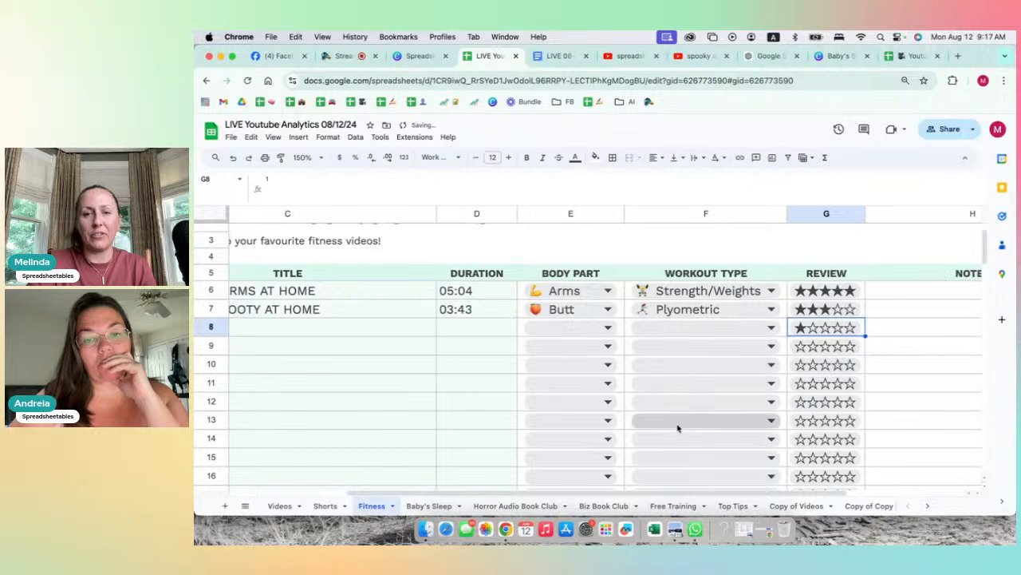
scroll(678, 427, "right", 3)
left_click(826, 345)
scroll(826, 345, "left", 5)
scroll(826, 345, "up", 2)
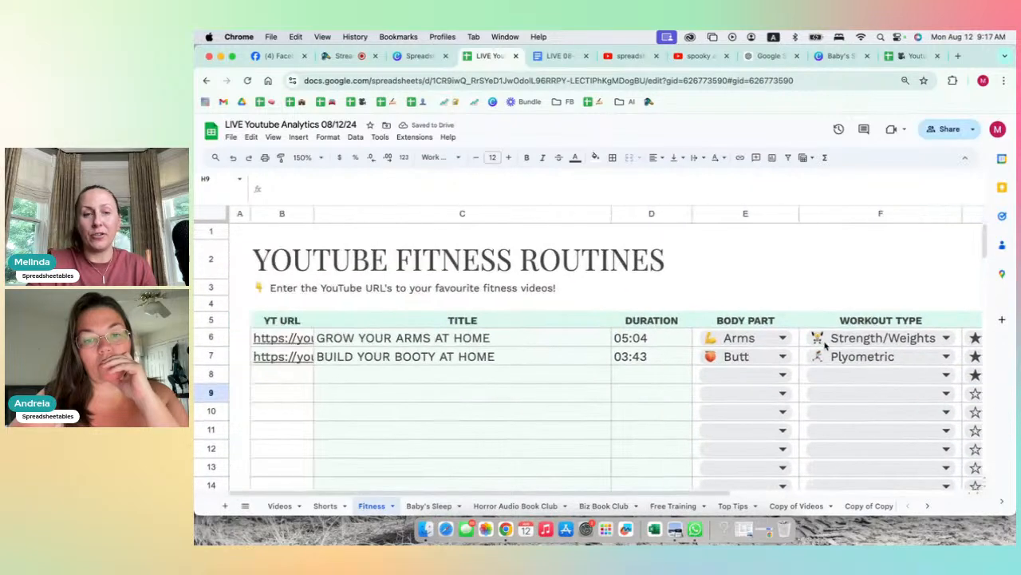
- Open the Baby's Sleep sheet and look over its video links, thumbnails, titles and ratings
left_click(431, 507)
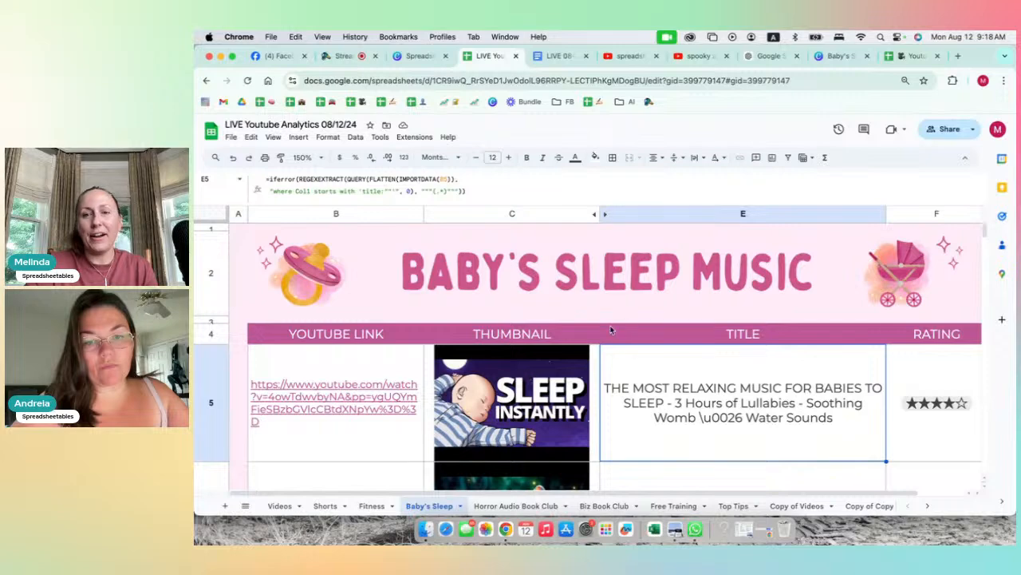
scroll(676, 364, "down", 5)
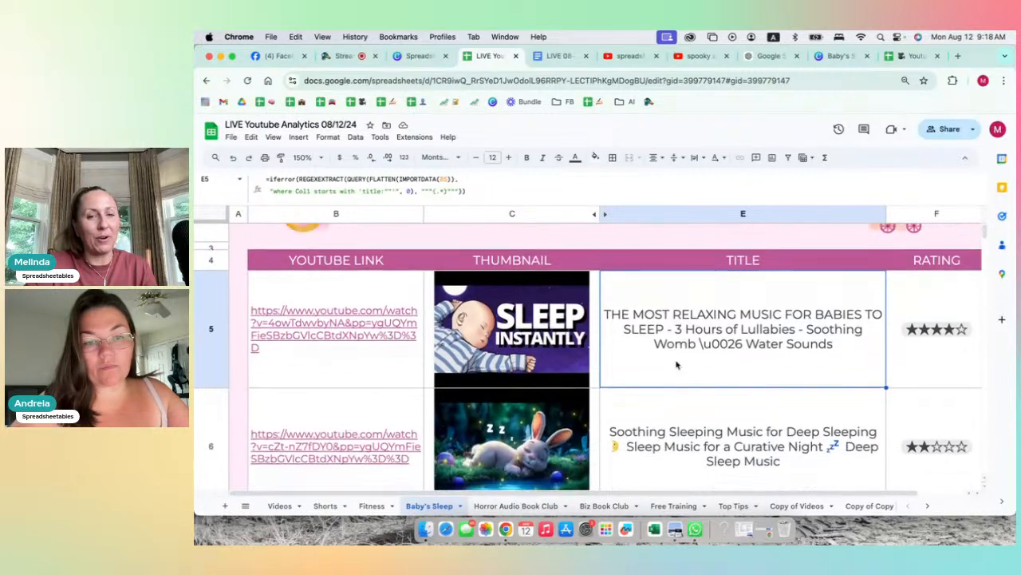
scroll(677, 364, "up", 5)
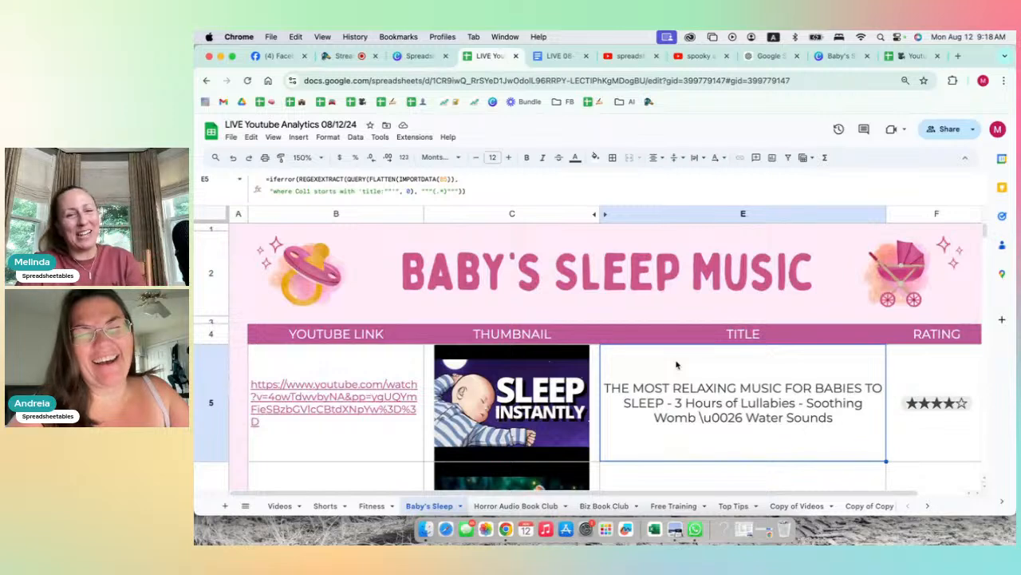
- Examine the Baby's Sleep Music sheet across its full width, from the title banner and video rows to the star rating column
scroll(677, 365, "down", 5)
scroll(676, 365, "up", 5)
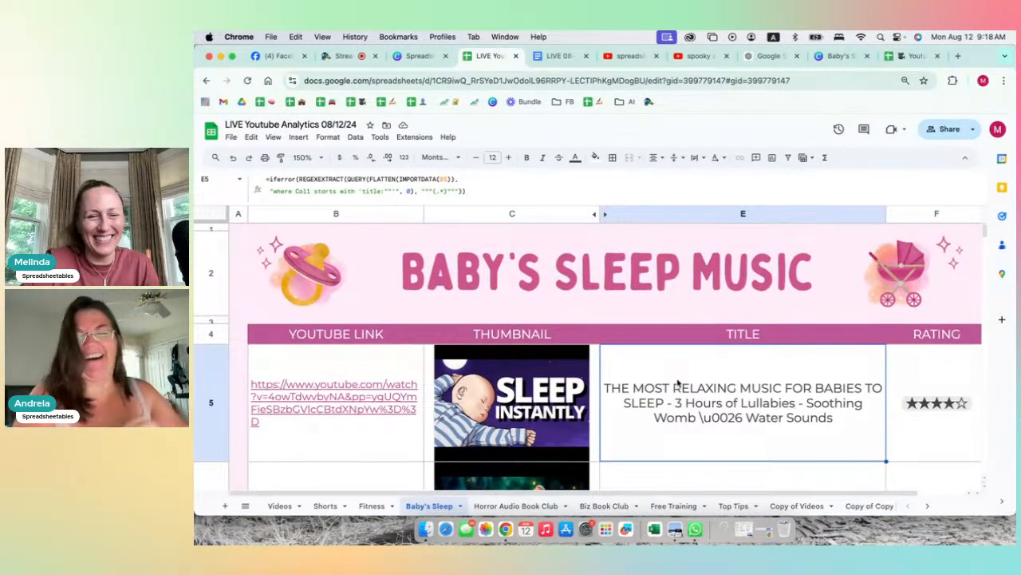
scroll(677, 385, "down", 8)
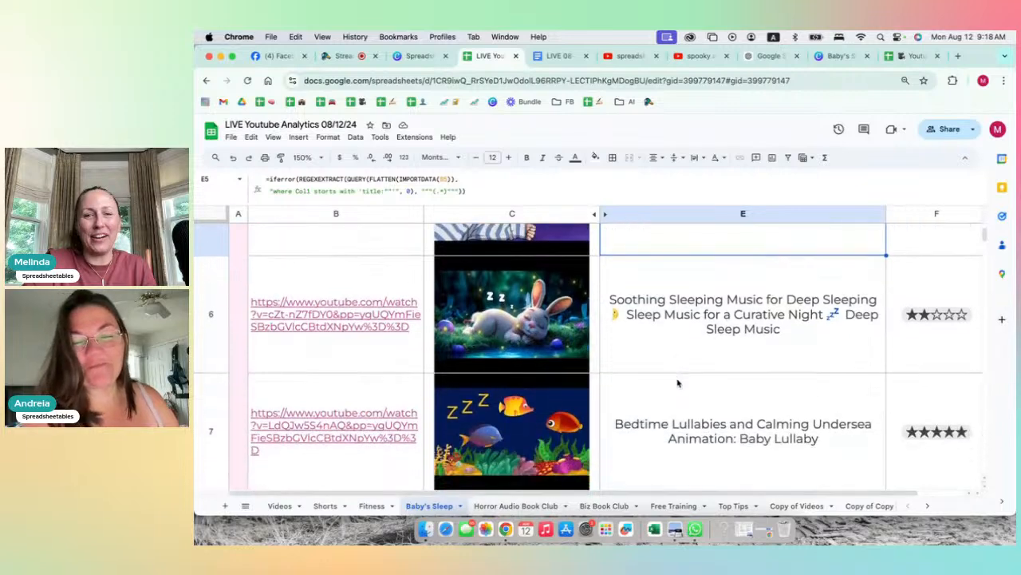
scroll(677, 384, "down", 5)
scroll(678, 385, "up", 15)
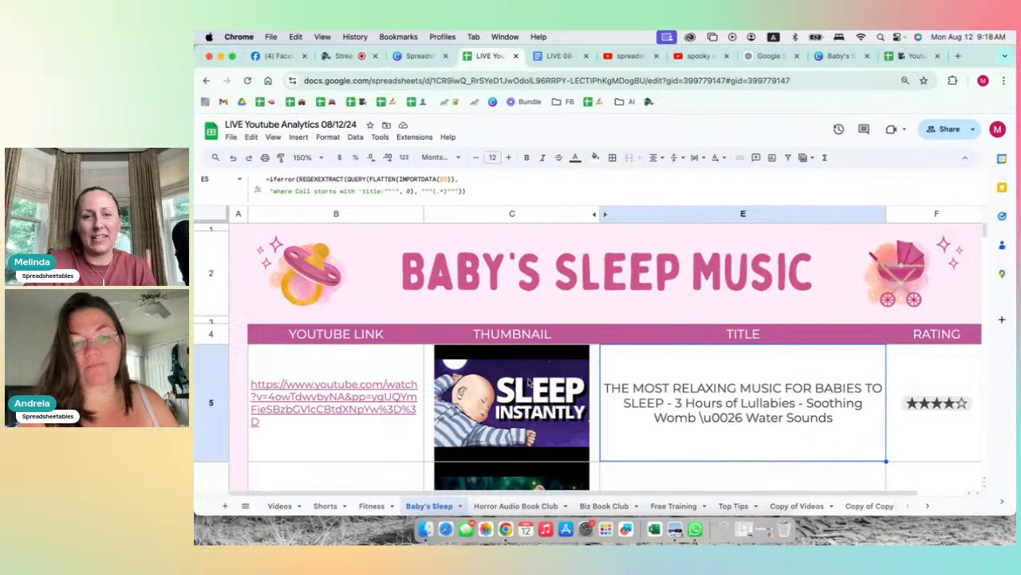
left_click(535, 274)
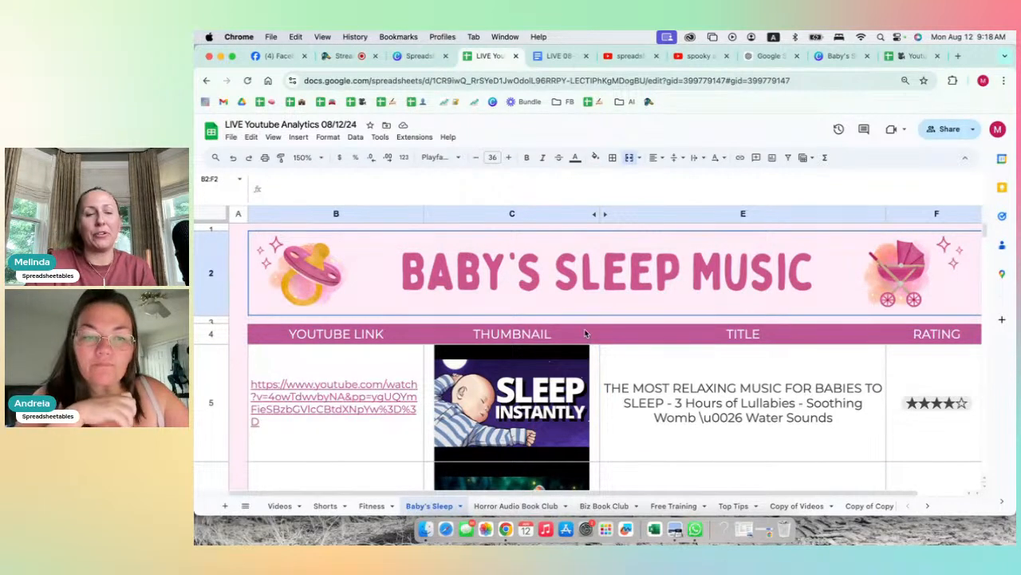
scroll(713, 397, "down", 1)
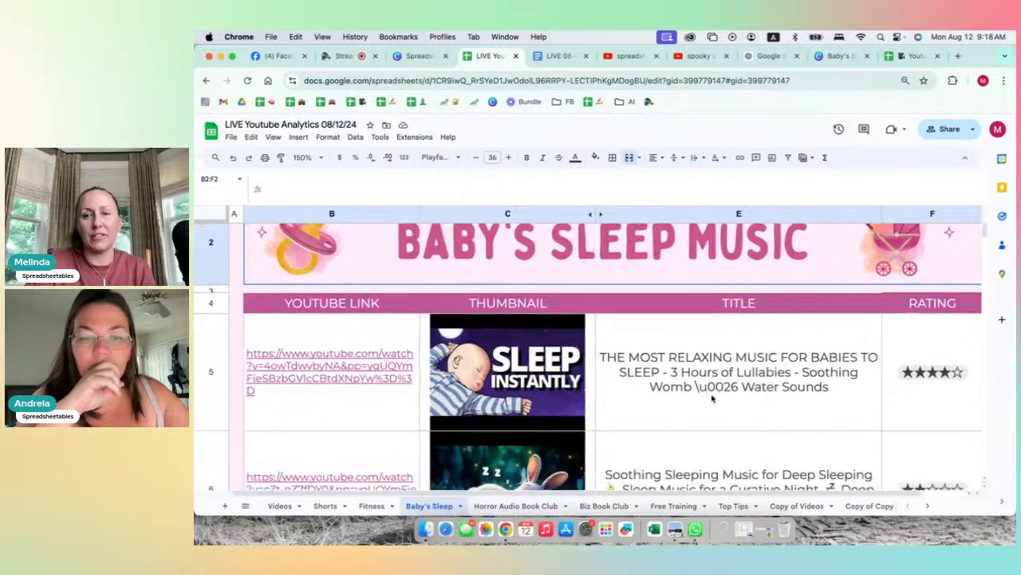
scroll(713, 398, "up", 1)
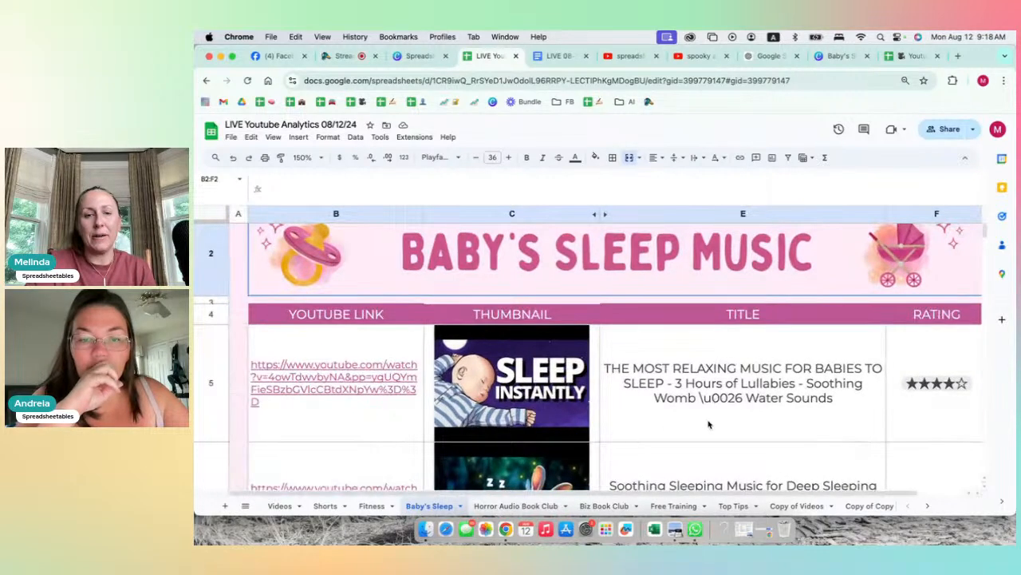
scroll(824, 414, "right", 2)
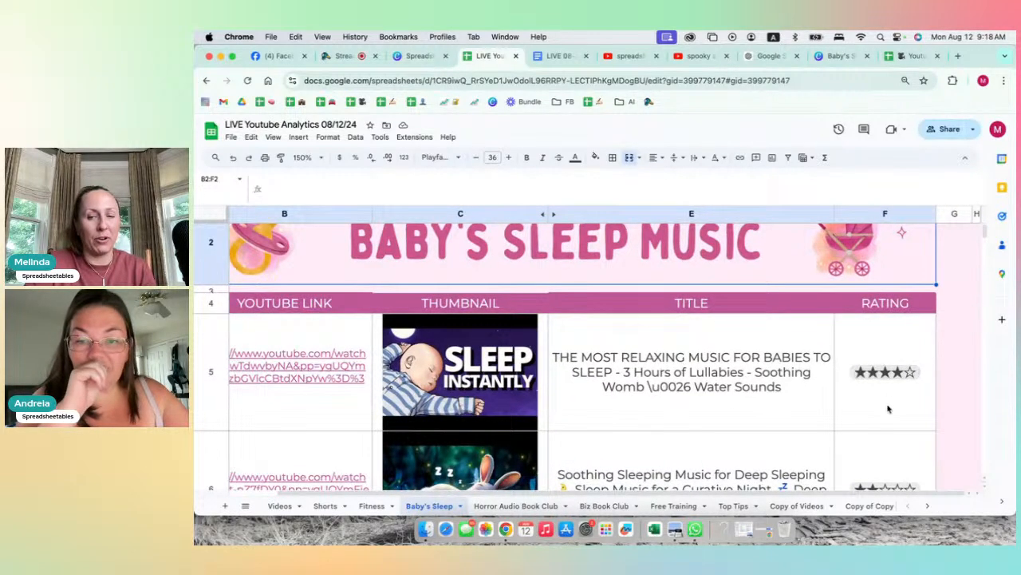
scroll(888, 409, "down", 2)
scroll(890, 403, "up", 3)
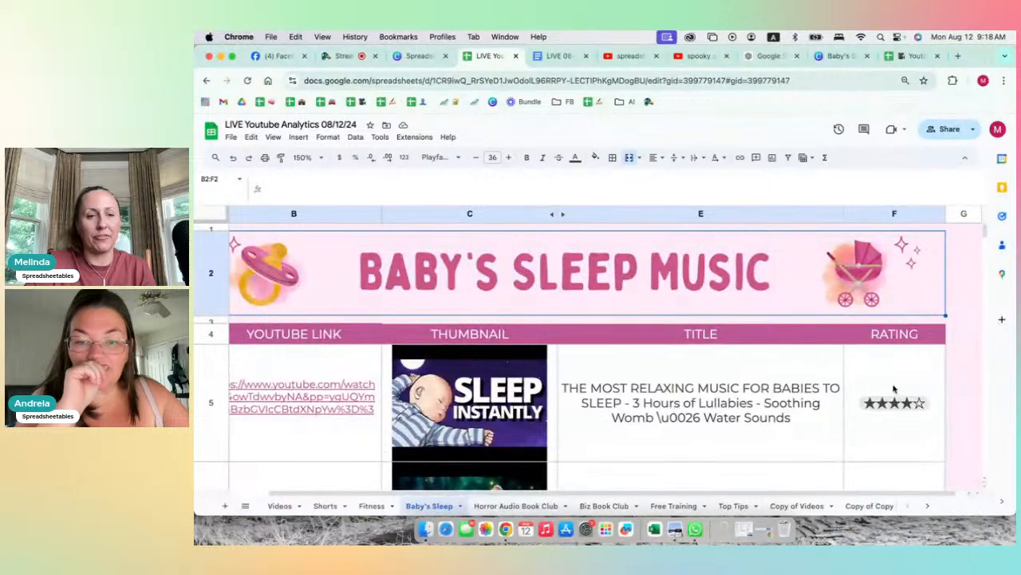
- Open the Horror Audio Book Club sheet and shrink the formula bar to a single line
left_click(516, 505)
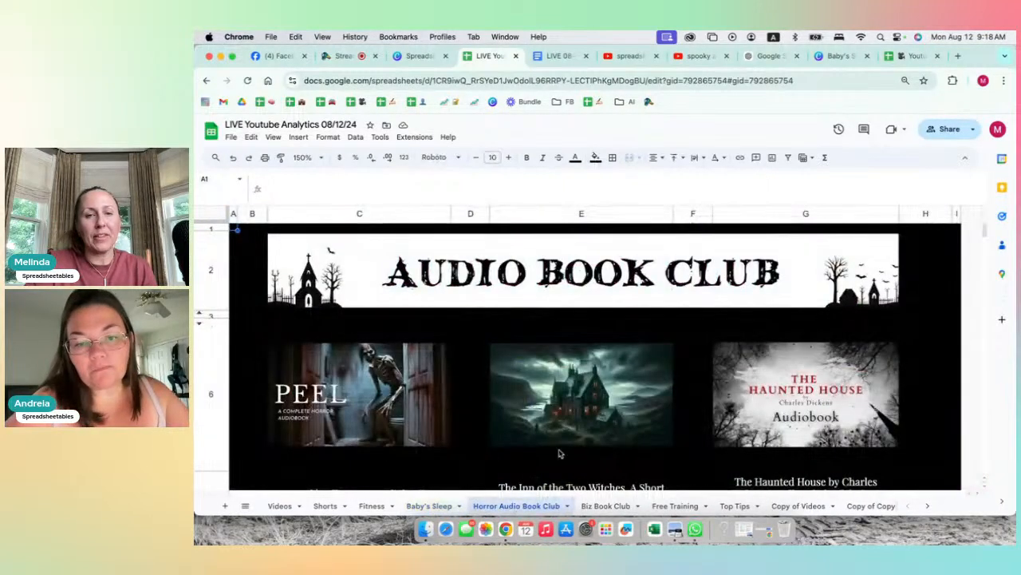
scroll(559, 453, "down", 1)
scroll(558, 454, "up", 1)
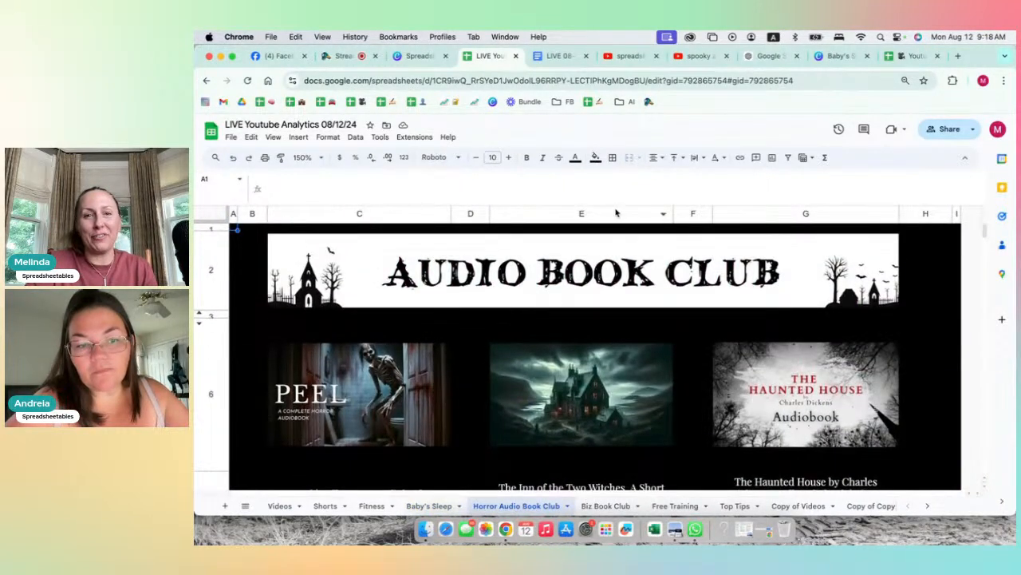
left_click_drag(615, 206, 616, 185)
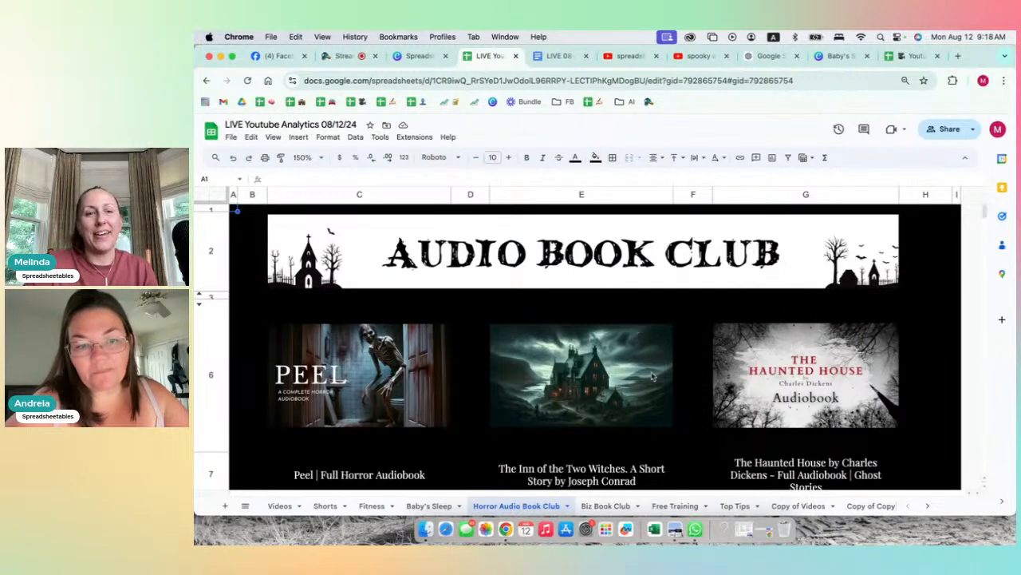
- Look over the first row of horror audiobooks with their cover images, titles and links
scroll(694, 359, "down", 5)
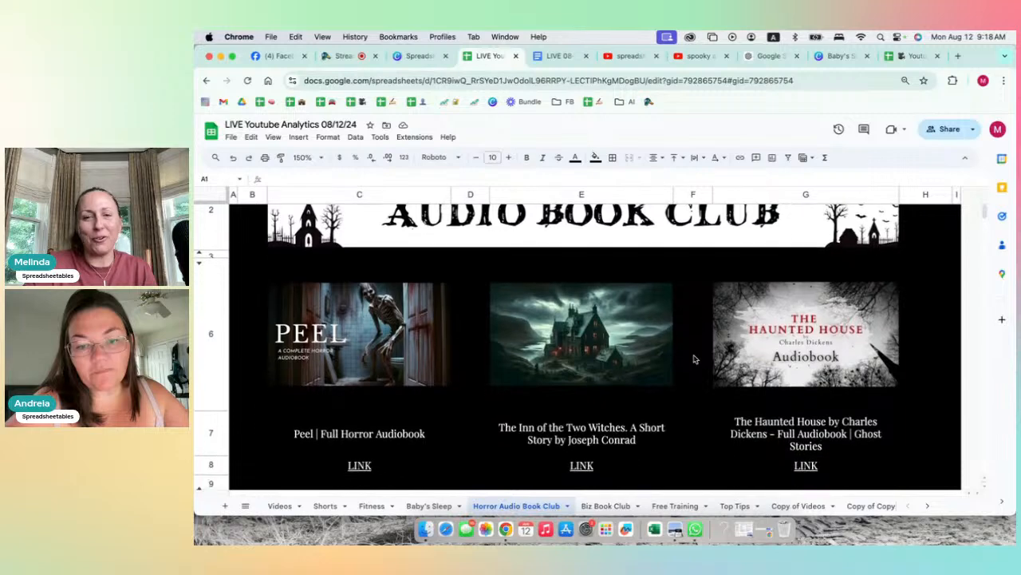
scroll(693, 359, "up", 5)
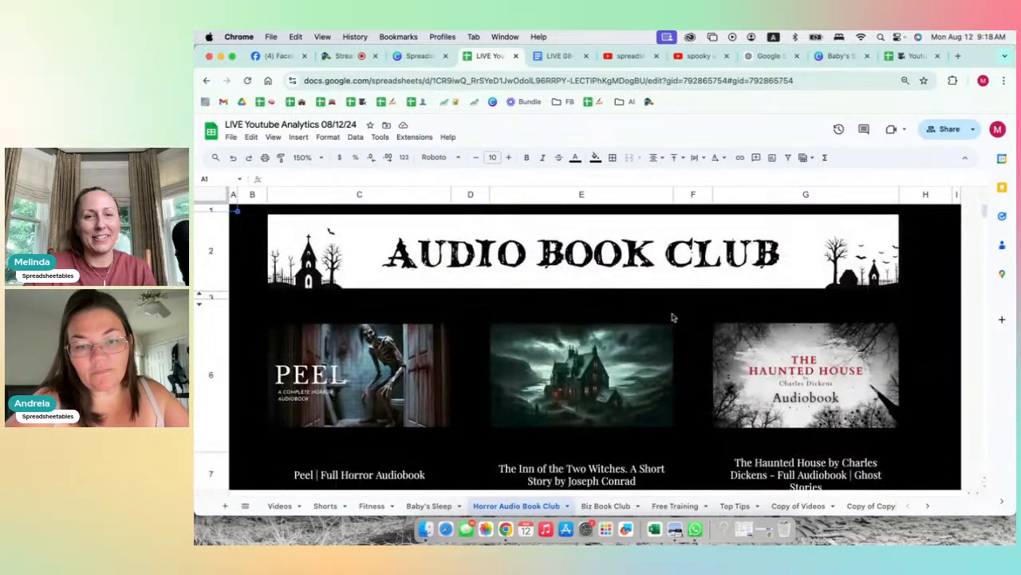
scroll(593, 364, "down", 3)
scroll(593, 364, "up", 3)
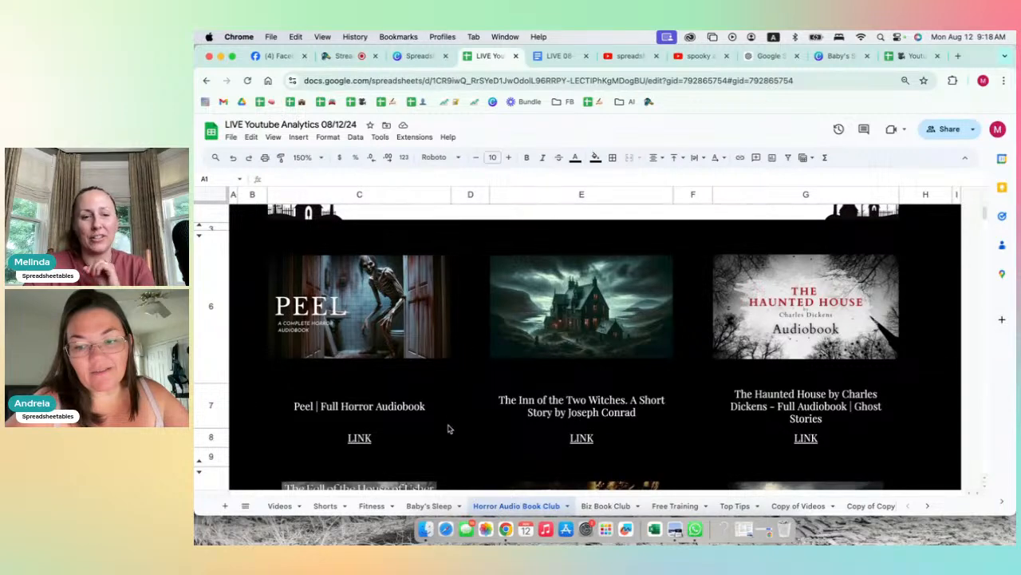
- Revisit the Fitness sheet, then return to the Horror Audio Book Club sheet and examine its first two rows of audiobooks
left_click(370, 506)
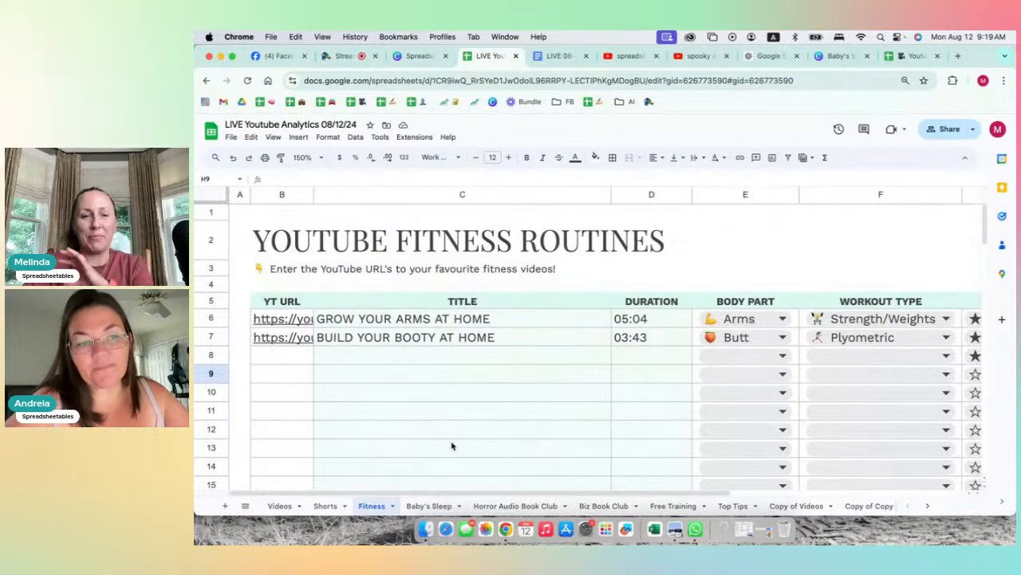
left_click(508, 506)
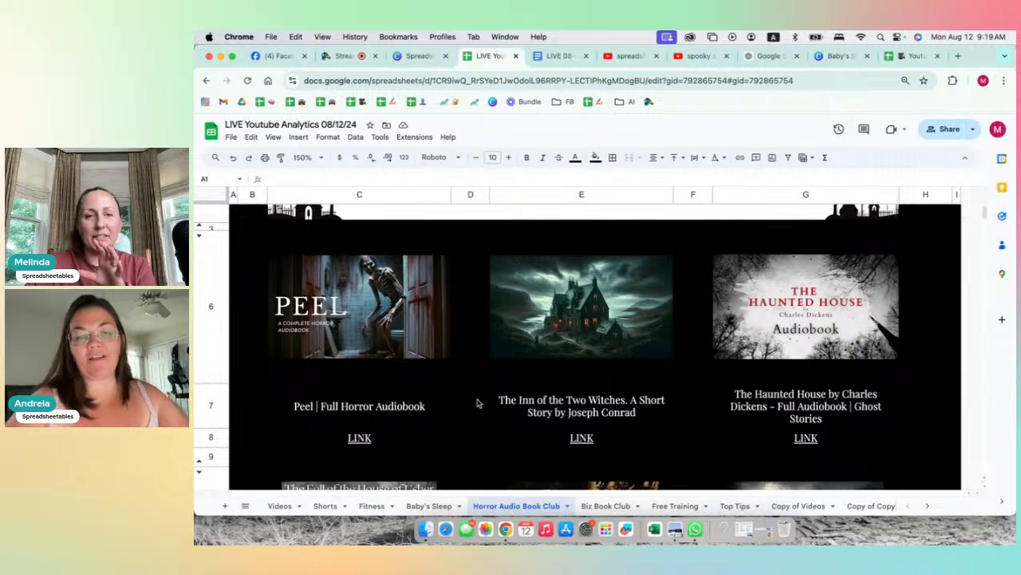
scroll(477, 403, "up", 2)
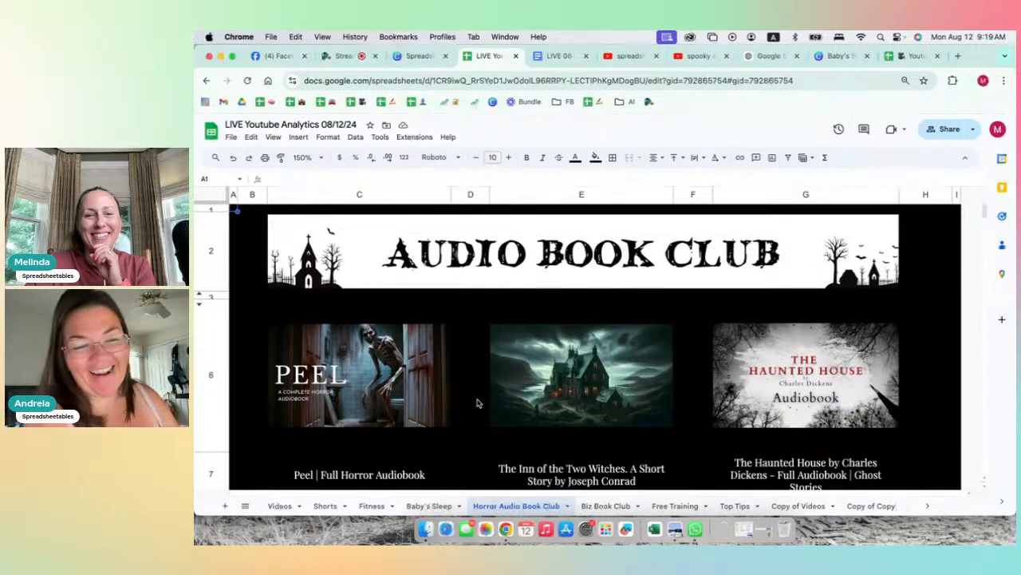
scroll(478, 403, "down", 5)
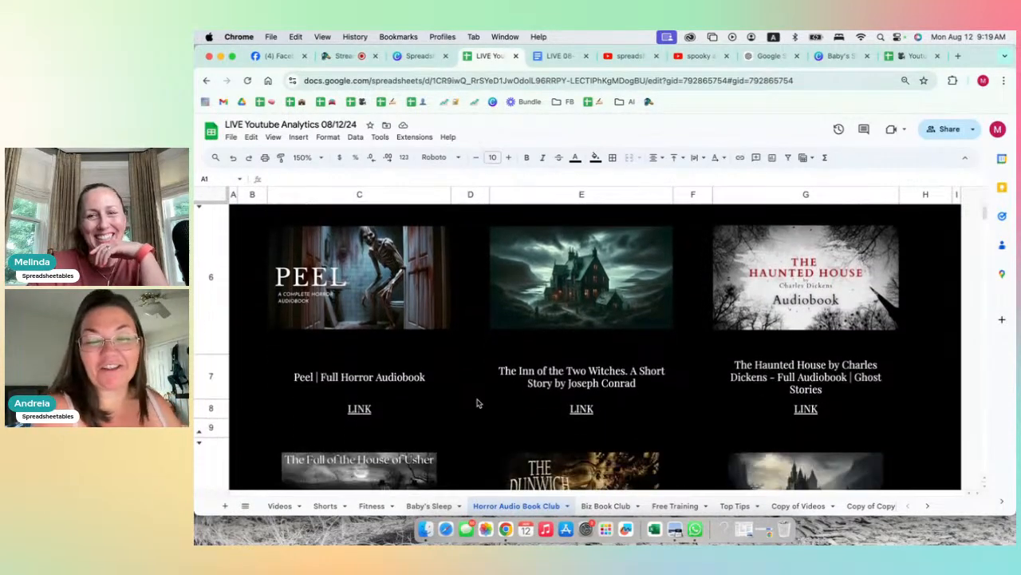
scroll(477, 403, "down", 1)
scroll(478, 403, "up", 5)
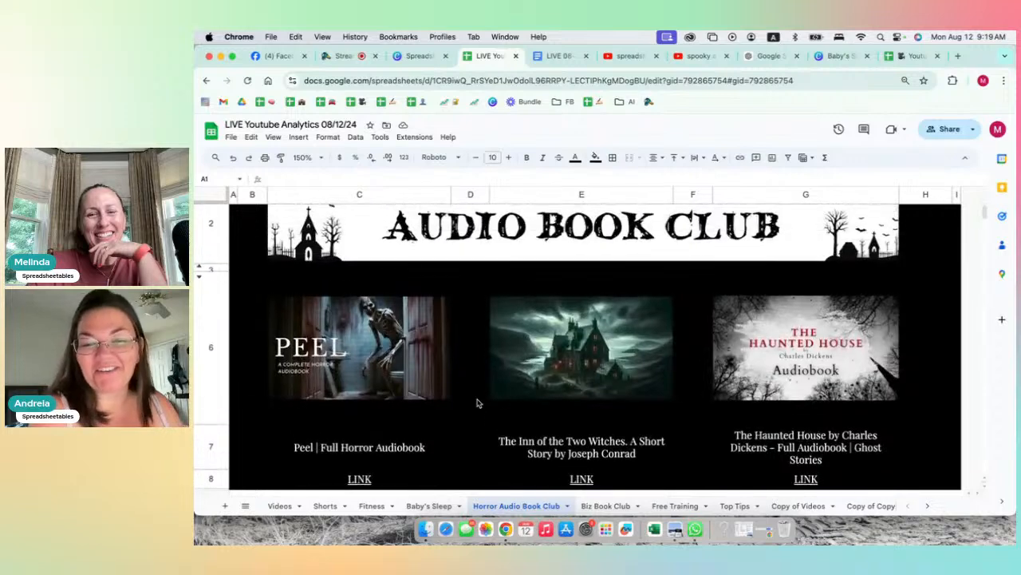
scroll(477, 403, "up", 1)
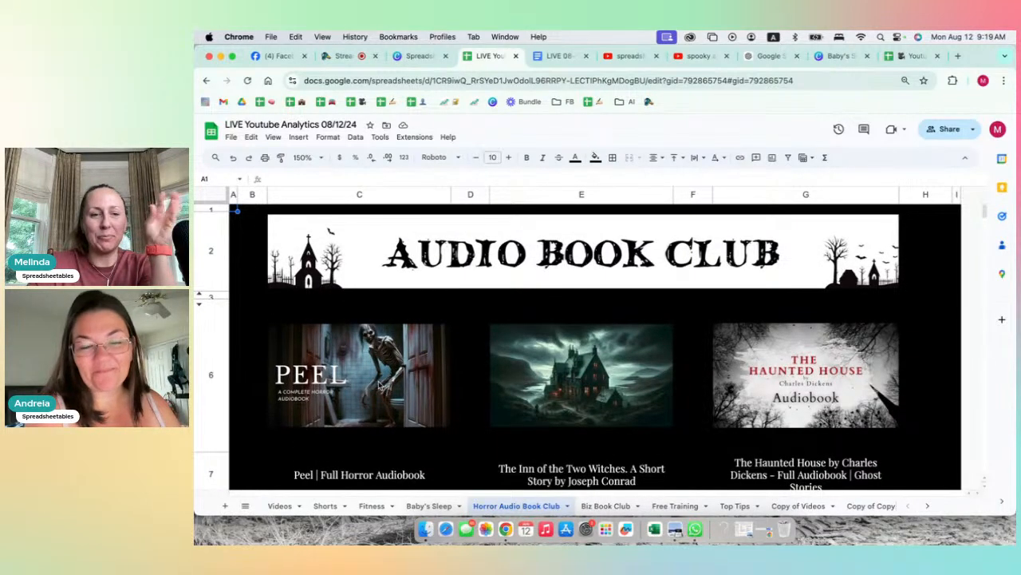
scroll(367, 399, "down", 4)
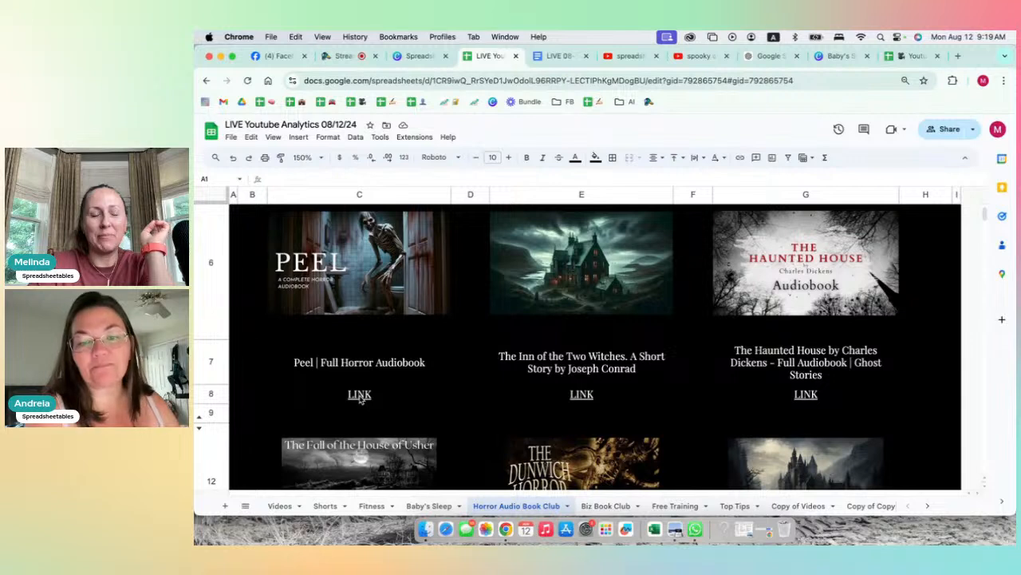
scroll(360, 399, "up", 4)
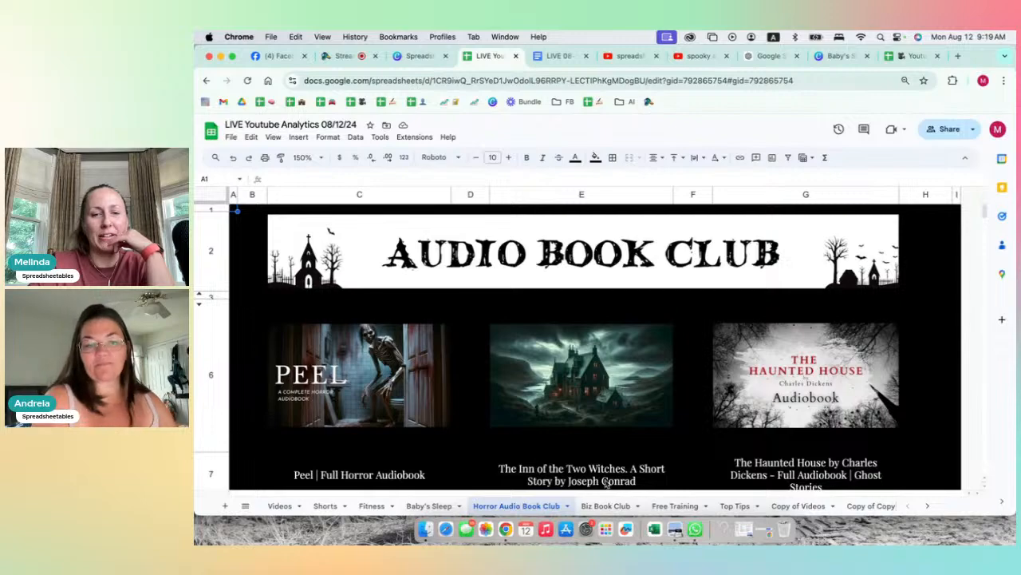
- Open the Biz Book Club sheet and look over its business audiobook covers and titles
left_click(615, 508)
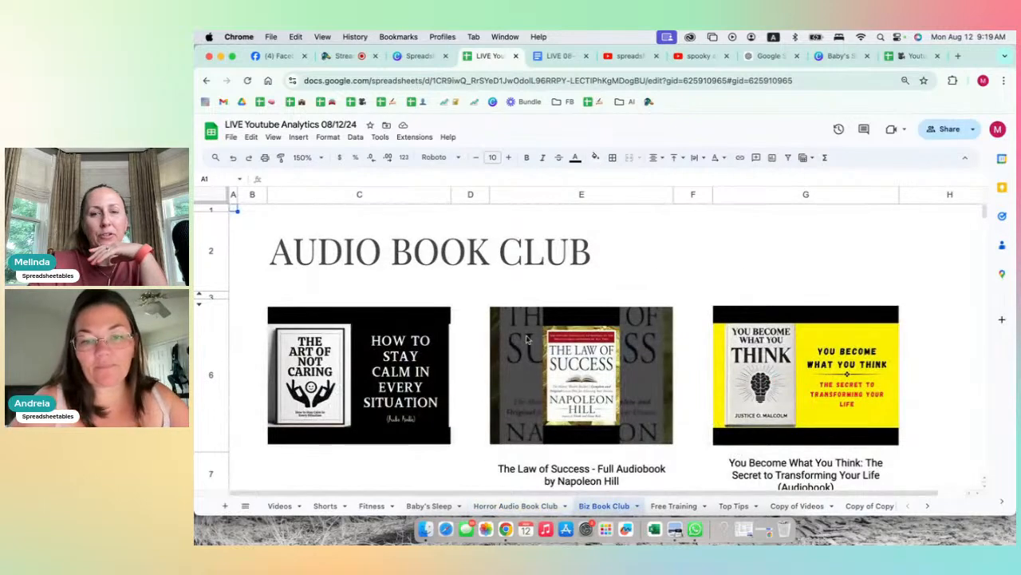
scroll(524, 335, "down", 5)
scroll(527, 339, "up", 5)
scroll(526, 339, "down", 2)
scroll(526, 339, "up", 2)
scroll(526, 339, "down", 3)
scroll(550, 304, "up", 4)
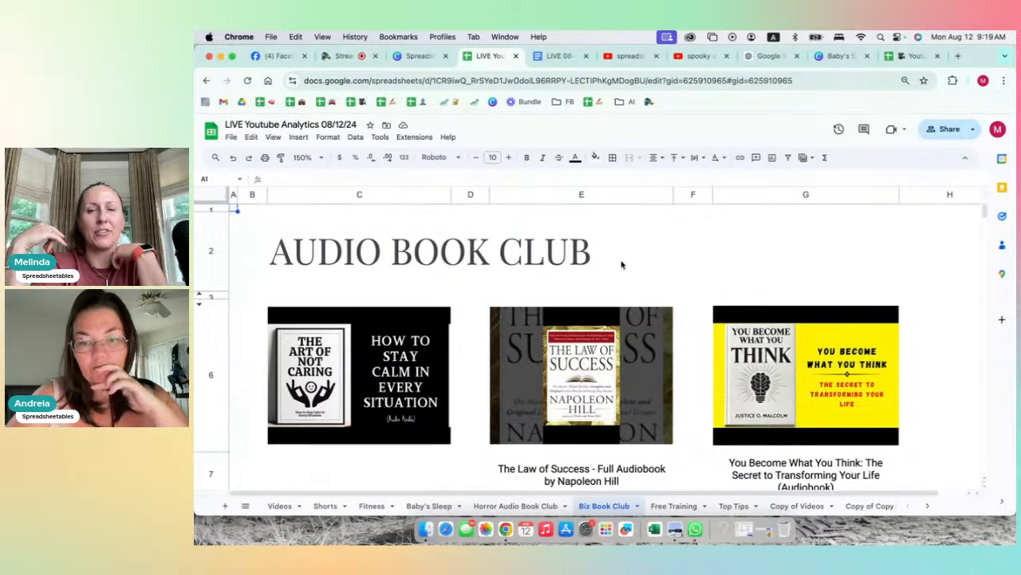
- Open the Free Training sheet and set its zoom to 100%
left_click(678, 506)
scroll(654, 414, "right", 1)
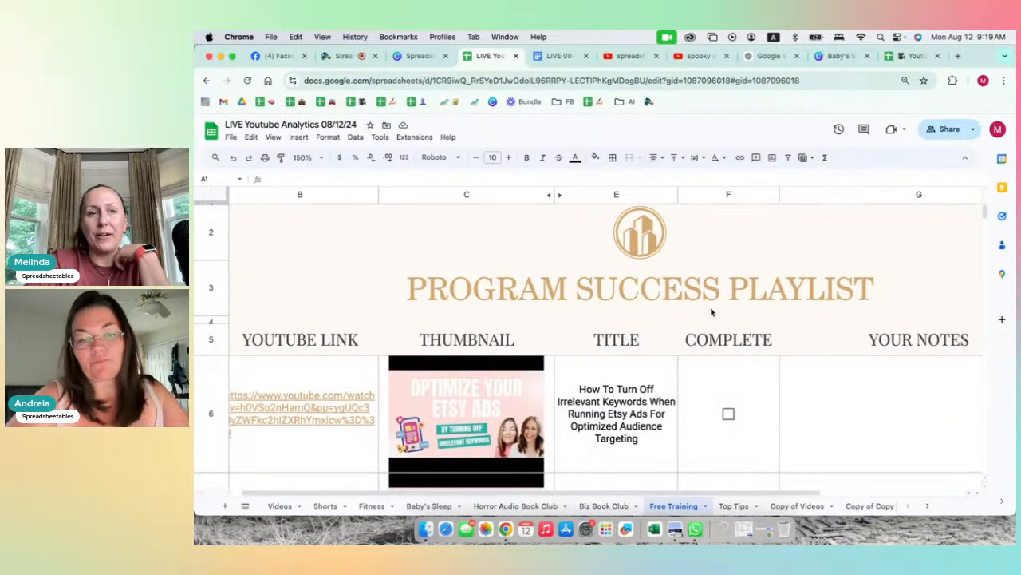
left_click(321, 159)
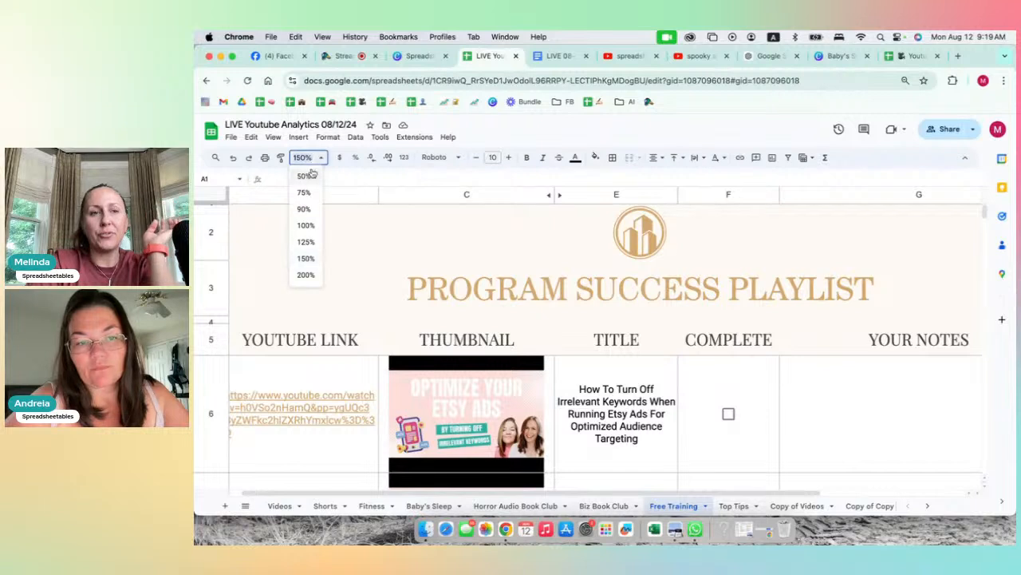
left_click(309, 224)
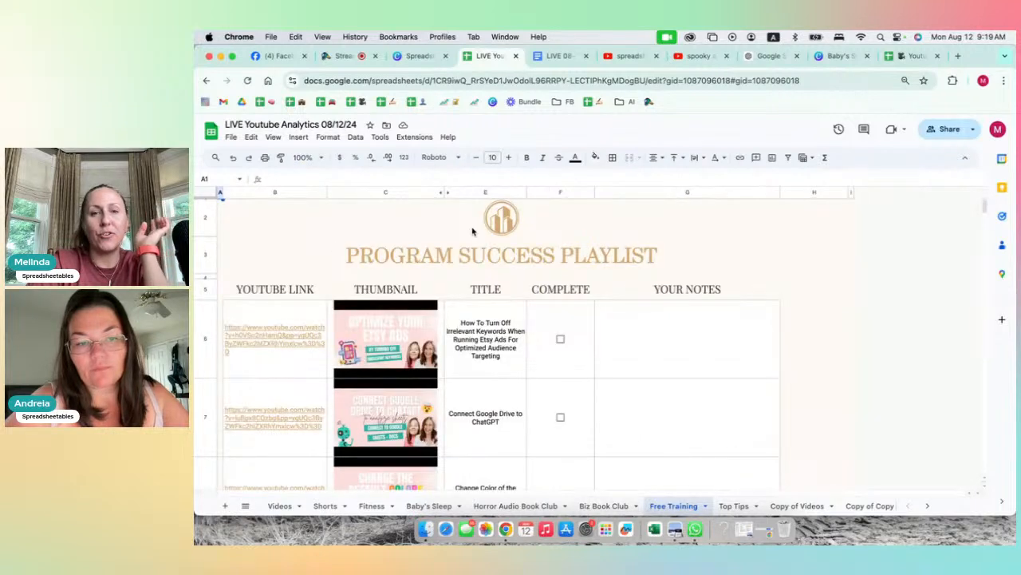
- Examine the Program Success Playlist's heading, notes column, completion checkboxes and training video rows
left_click(514, 269)
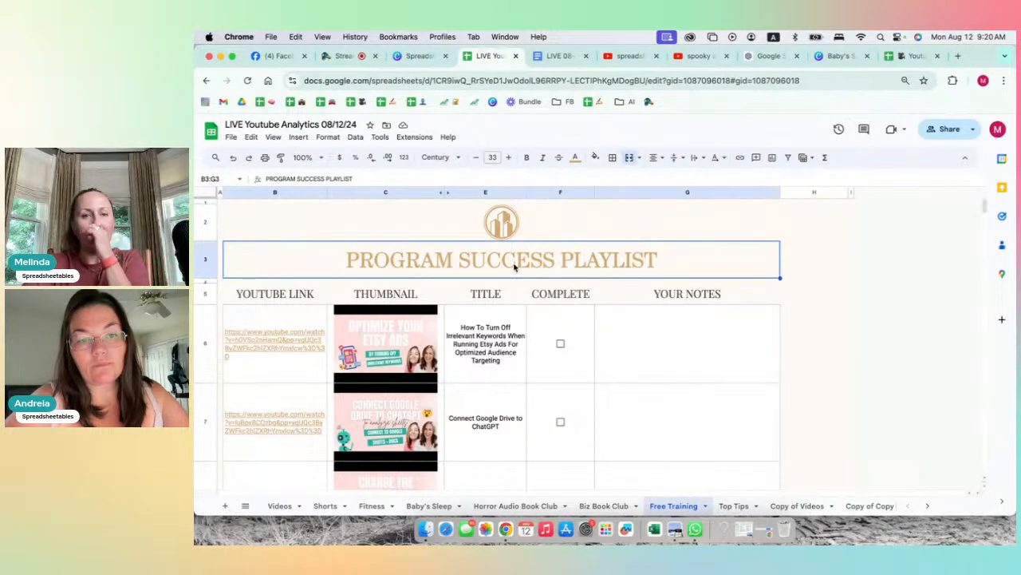
left_click(631, 345)
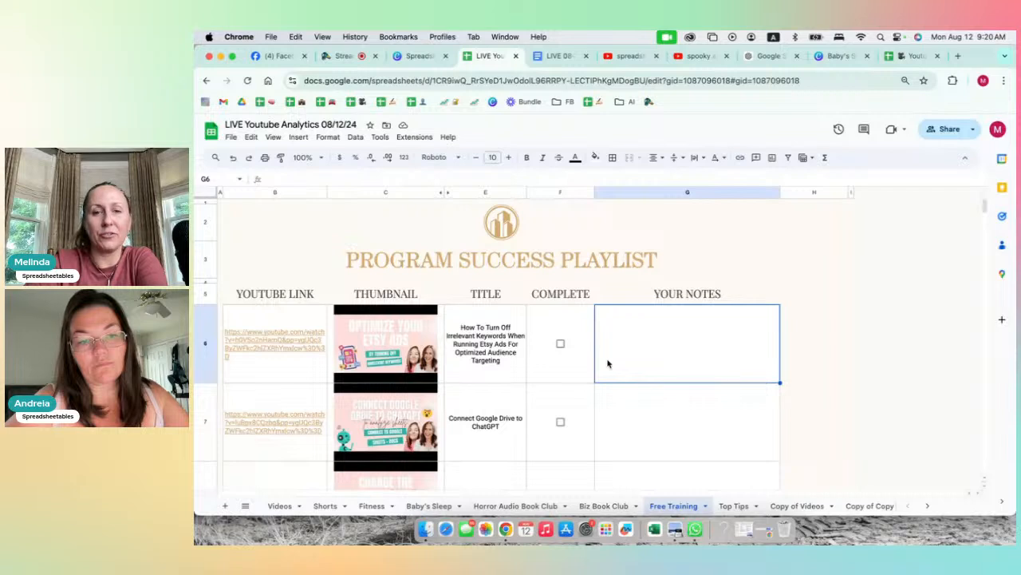
scroll(607, 363, "down", 3)
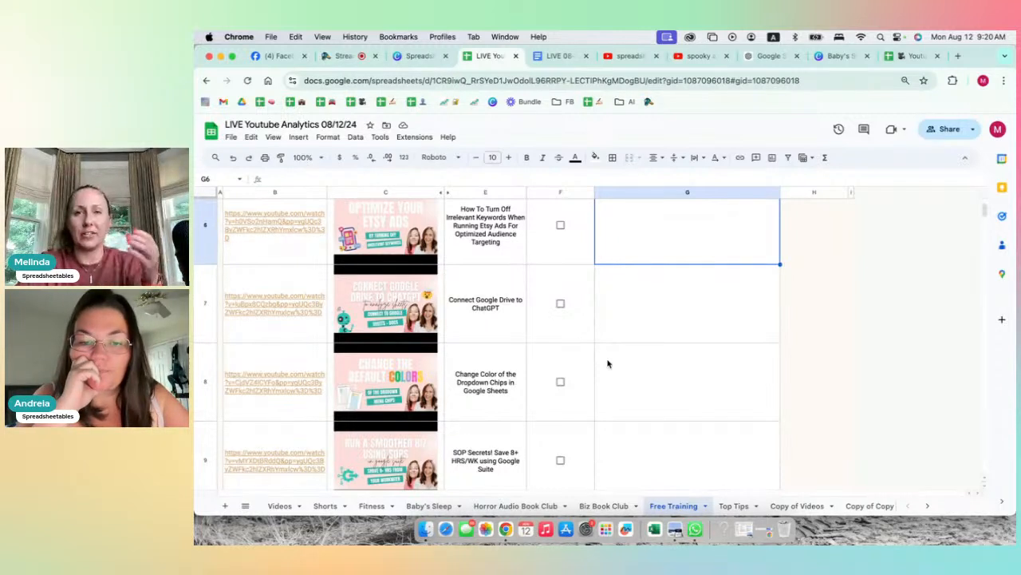
scroll(552, 399, "up", 3)
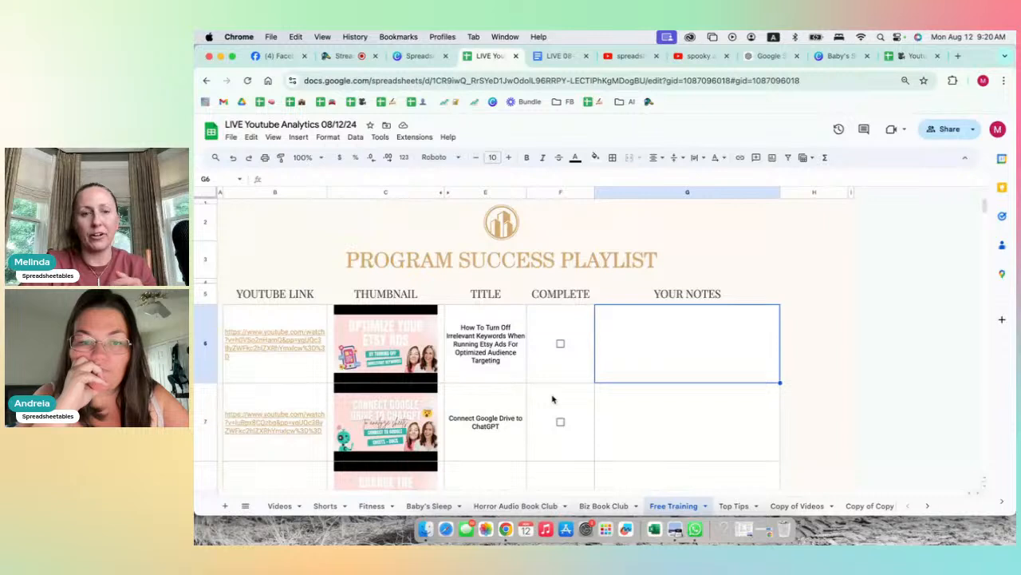
scroll(477, 474, "down", 2)
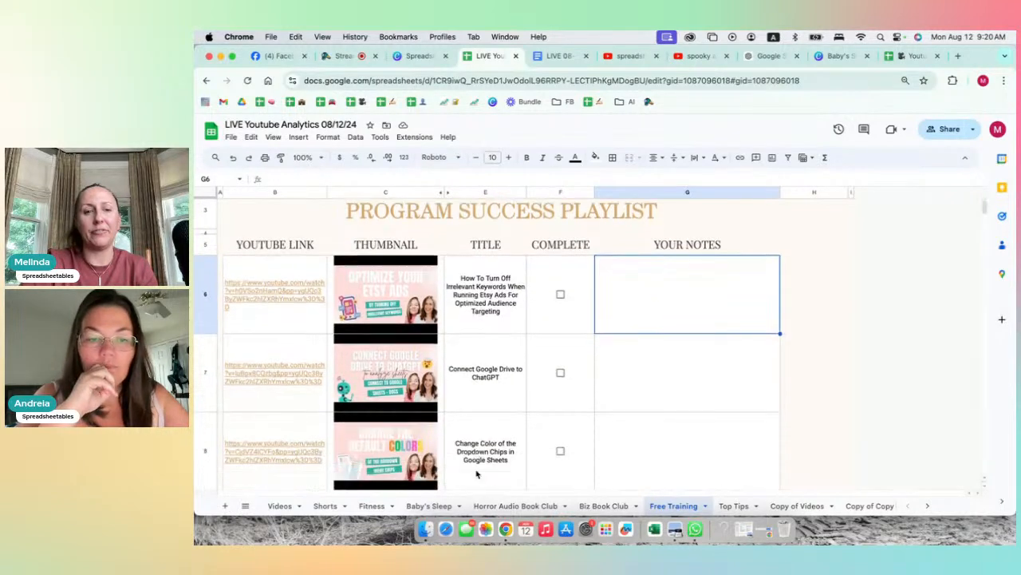
scroll(477, 474, "down", 3)
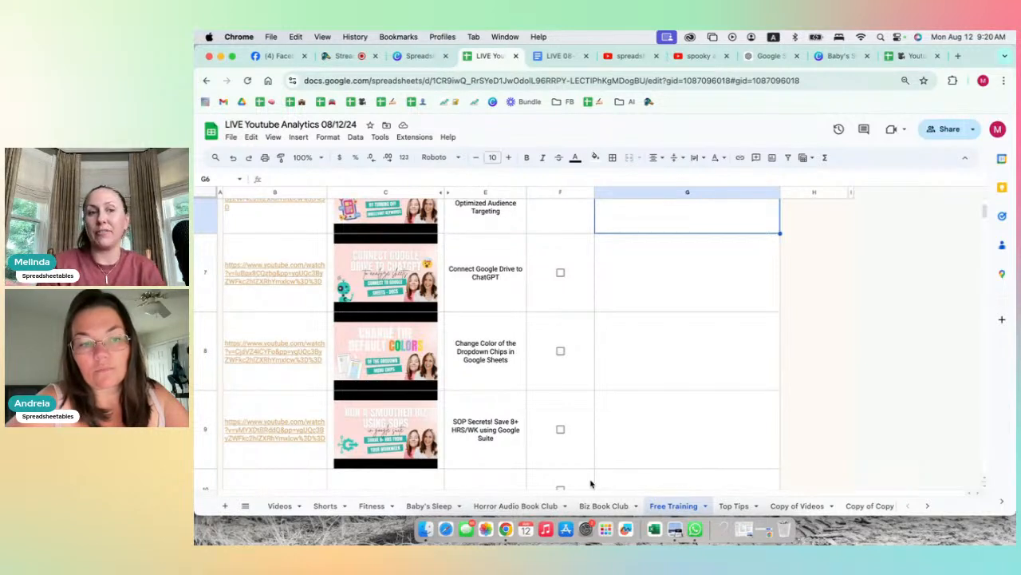
scroll(590, 484, "up", 5)
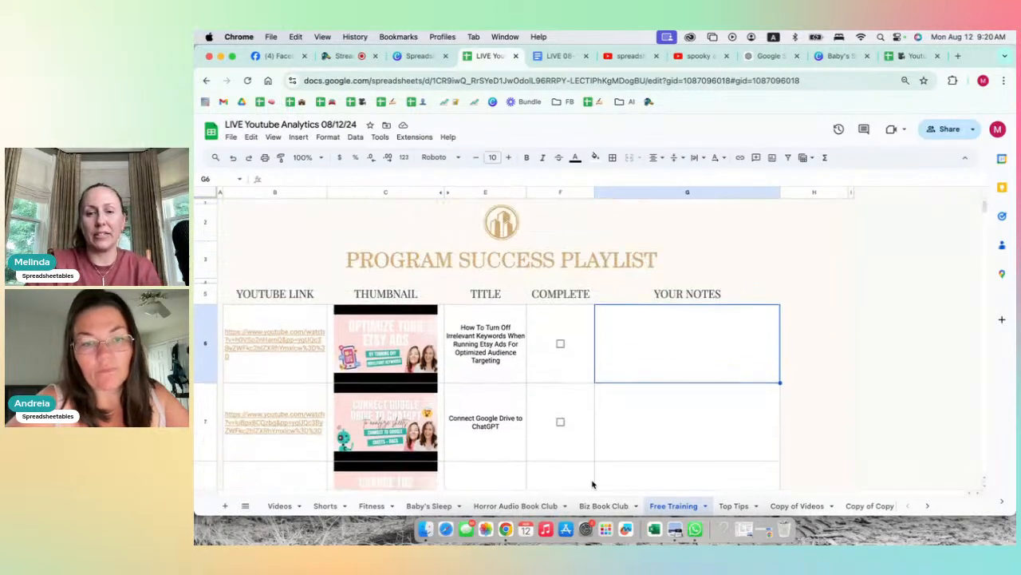
- Open the Top Tips sheet
left_click(735, 506)
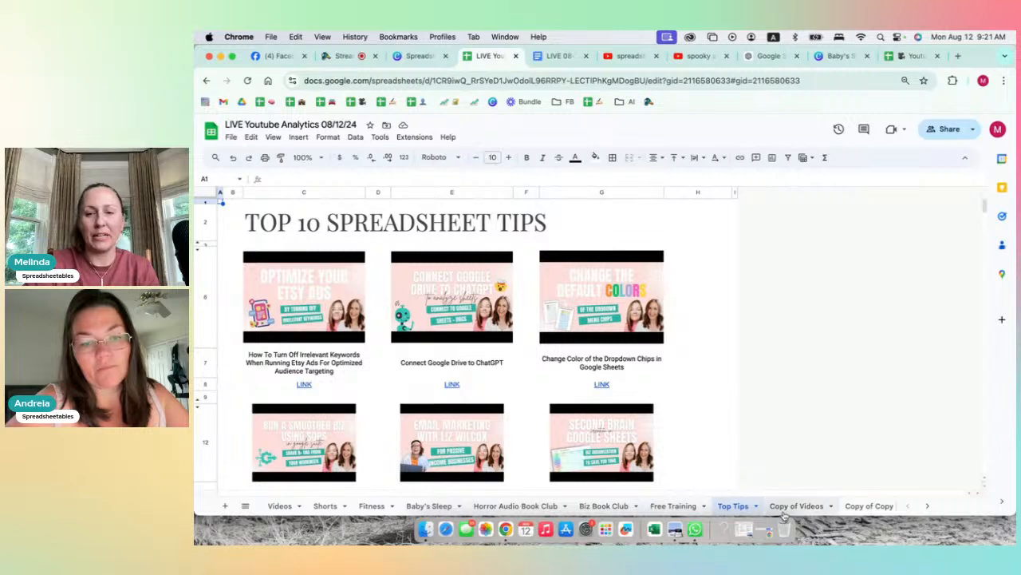
scroll(778, 507, "right", 2)
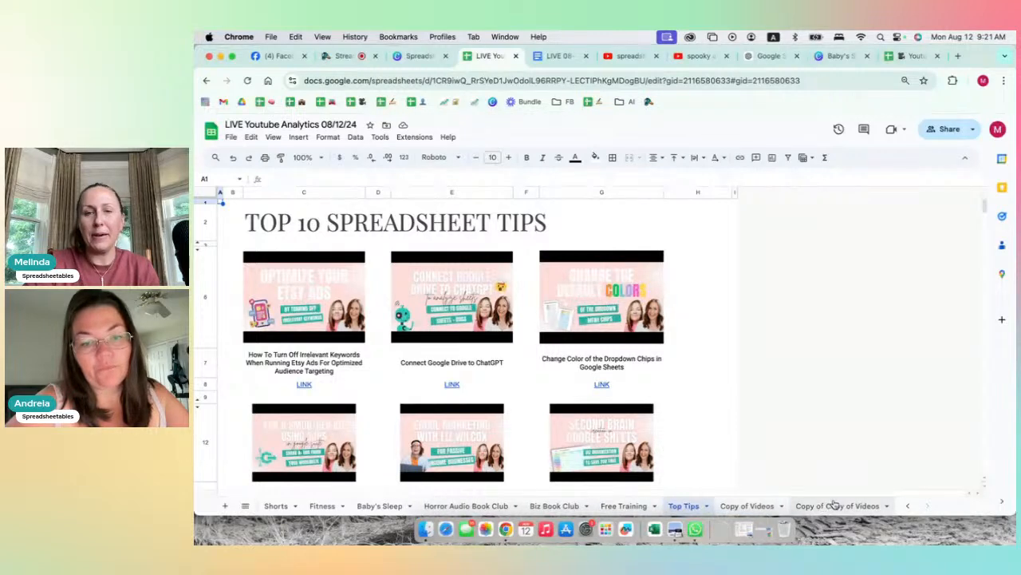
scroll(837, 504, "left", 2)
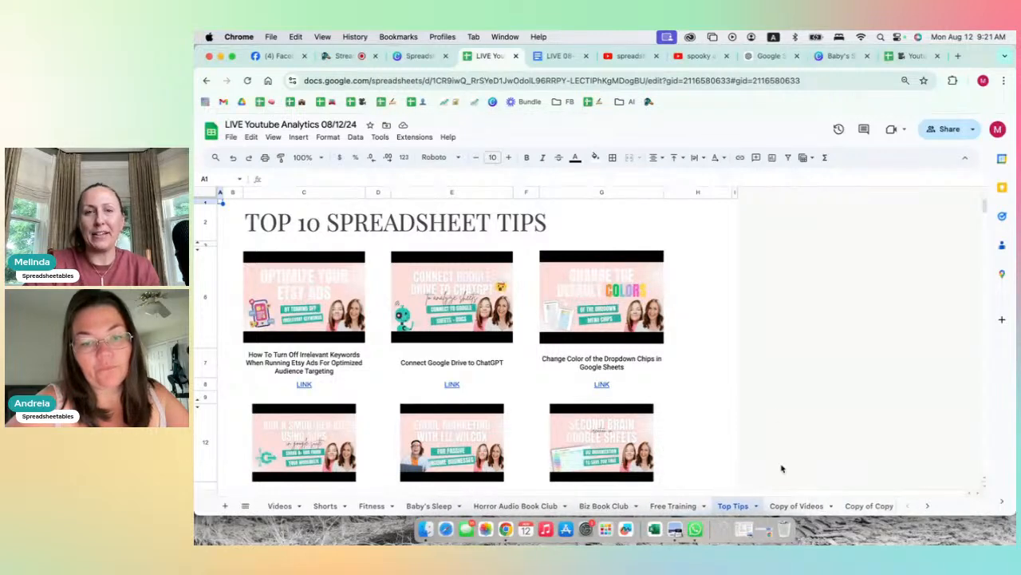
- Switch to ChatGPT and open the Playlist Spreadsheet Ideas chat at its opening prompt
left_click(771, 56)
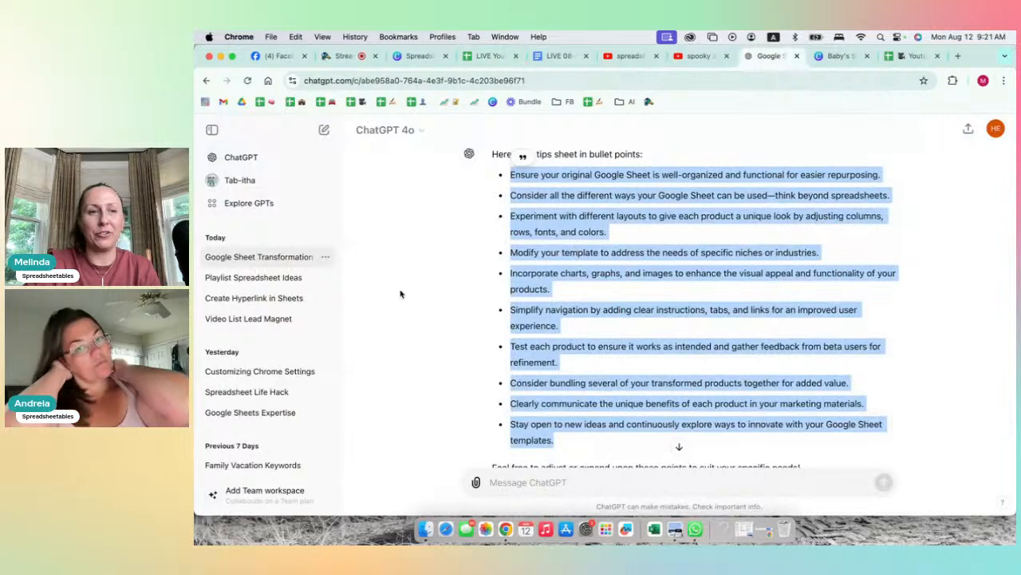
left_click(283, 277)
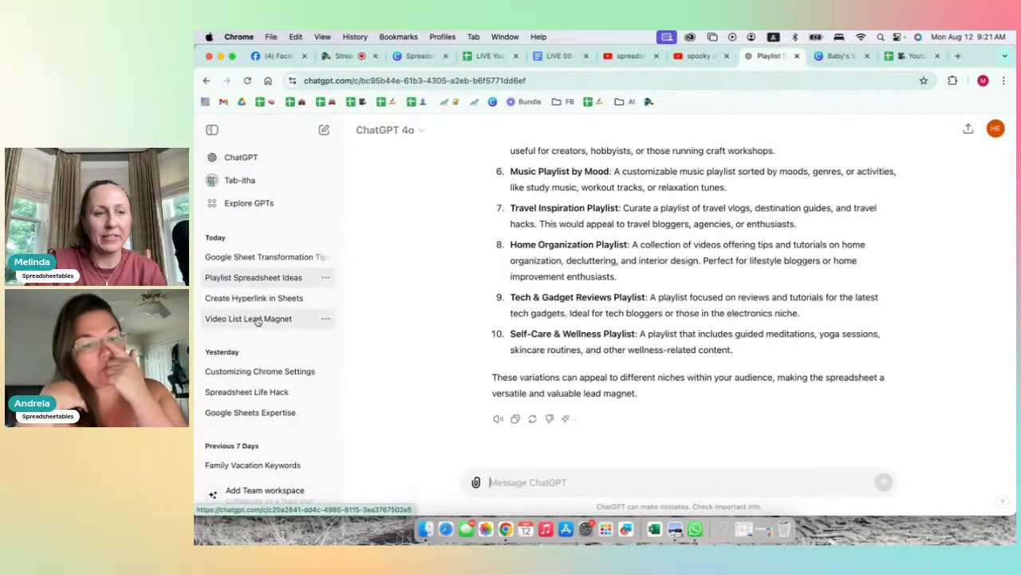
scroll(459, 300, "up", 5)
scroll(459, 300, "up", 2)
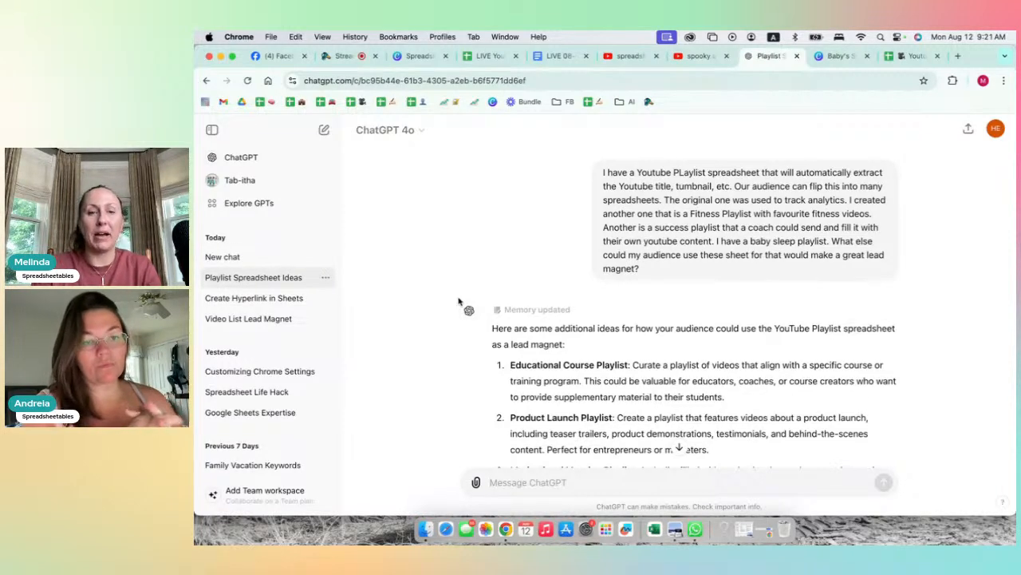
- Read through the chat's lead magnet playlist ideas and return to the LIVE Youtube Analytics spreadsheet
scroll(511, 335, "down", 5)
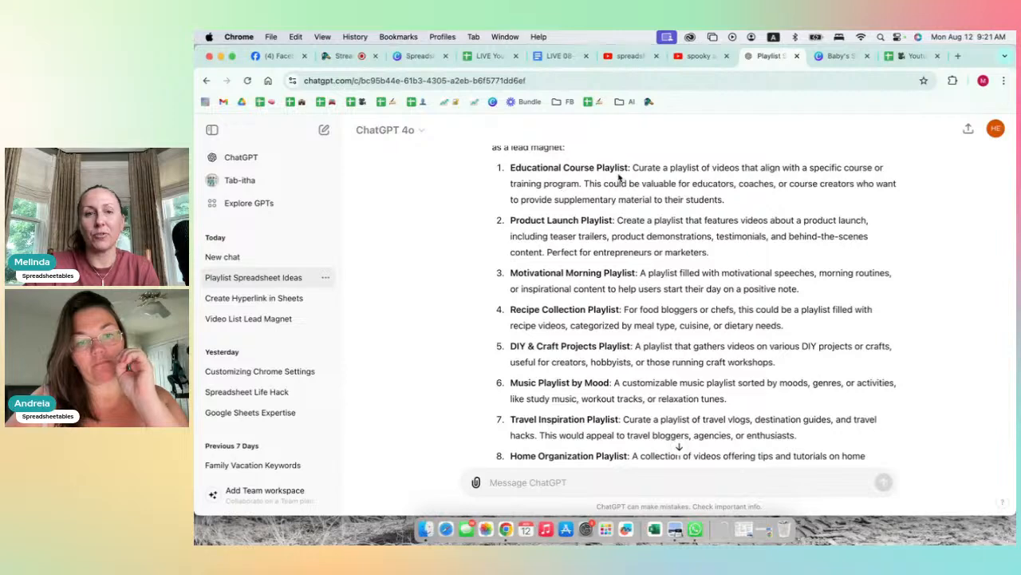
scroll(610, 225, "down", 2)
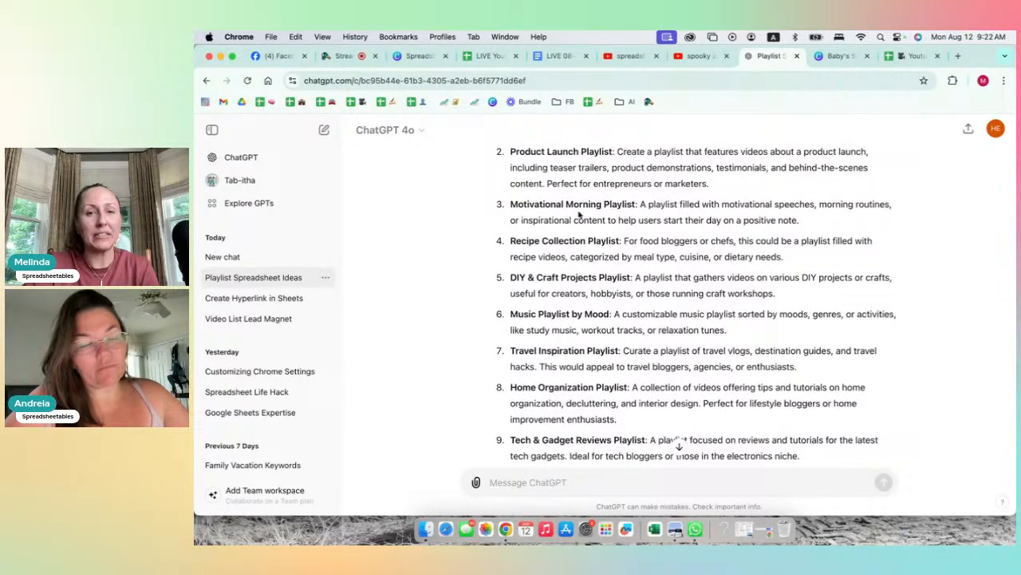
scroll(594, 296, "down", 2)
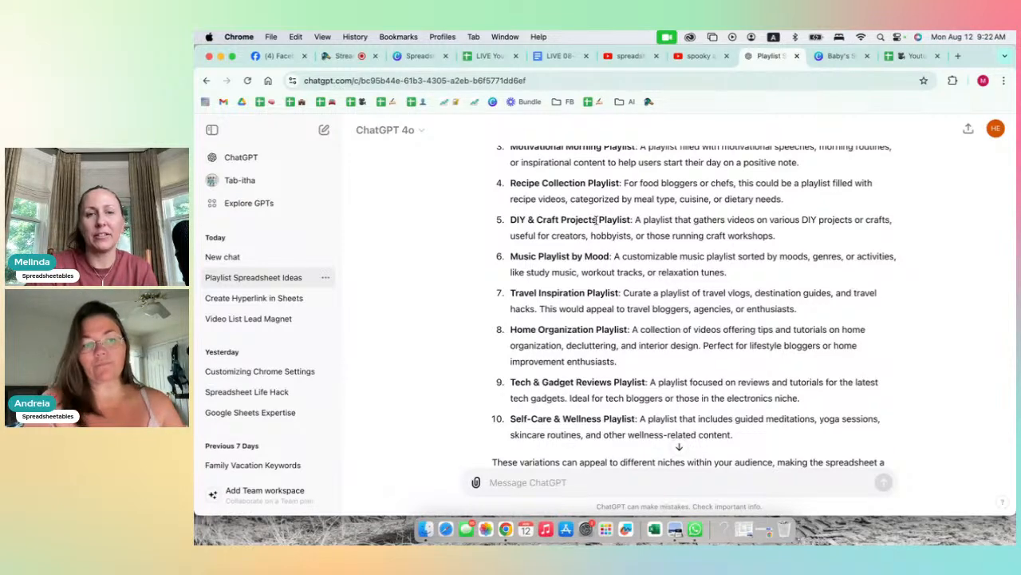
scroll(538, 321, "down", 1)
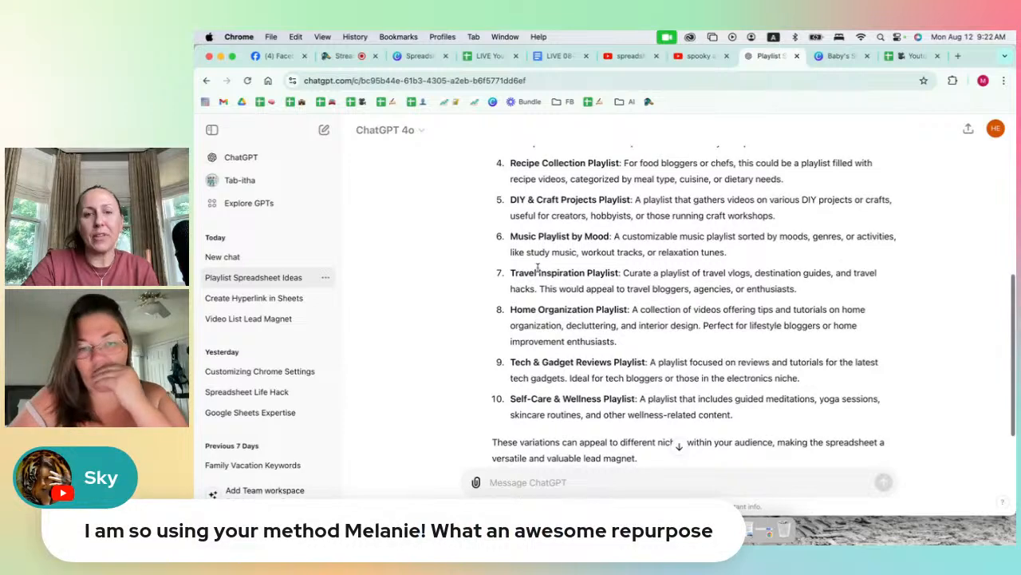
scroll(537, 316, "down", 2)
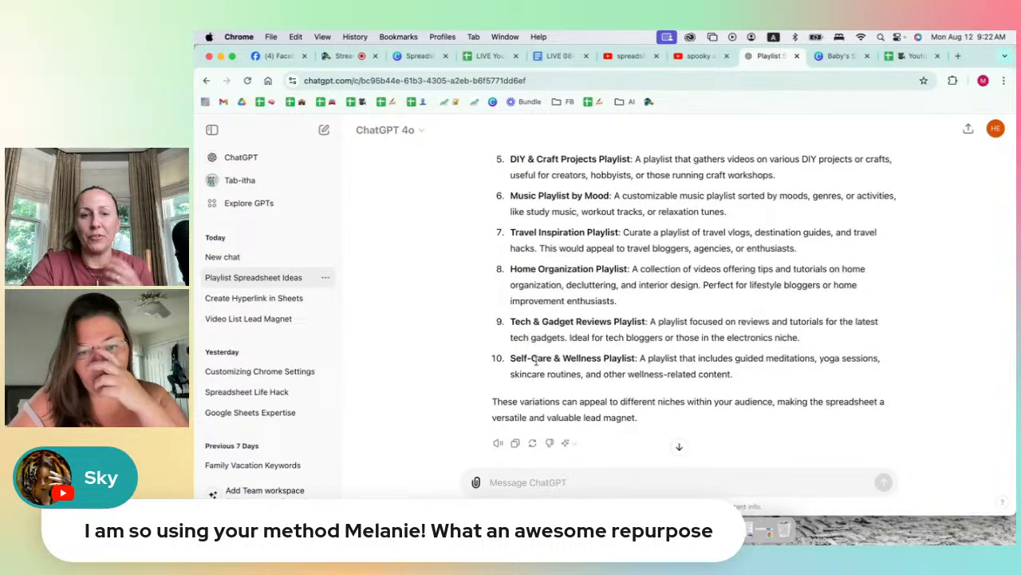
scroll(540, 367, "down", 1)
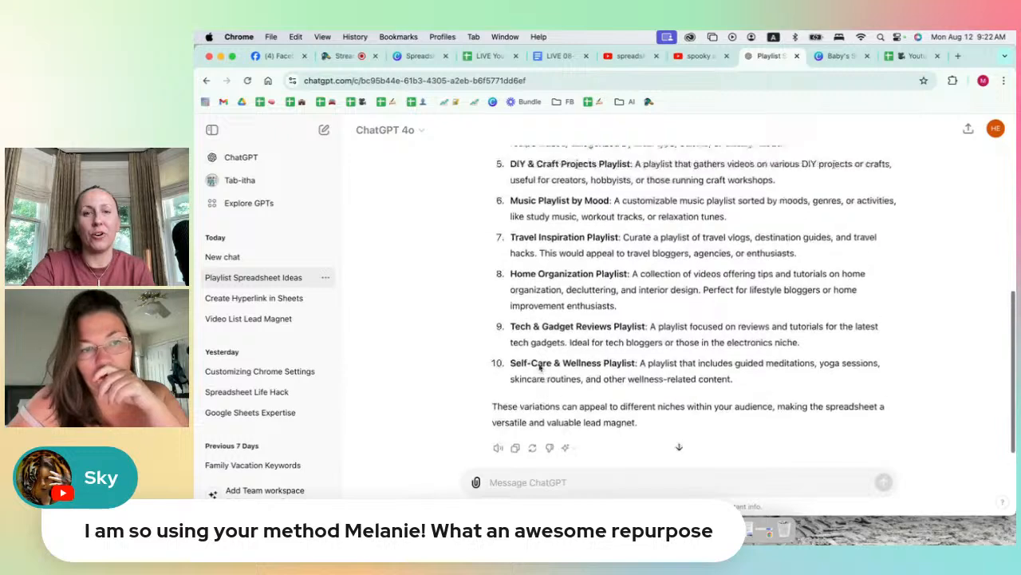
scroll(540, 367, "up", 5)
scroll(541, 368, "up", 5)
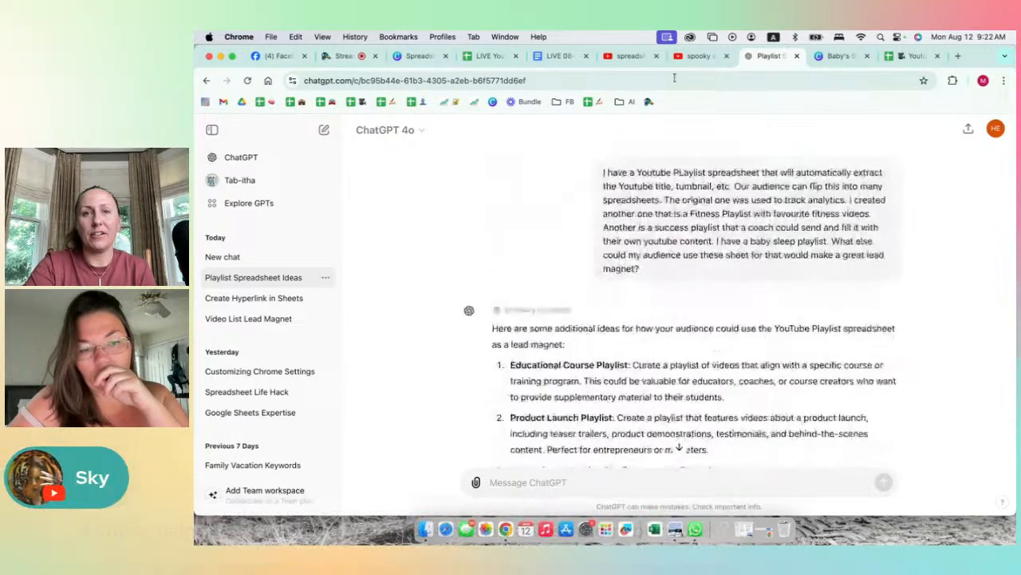
left_click(487, 56)
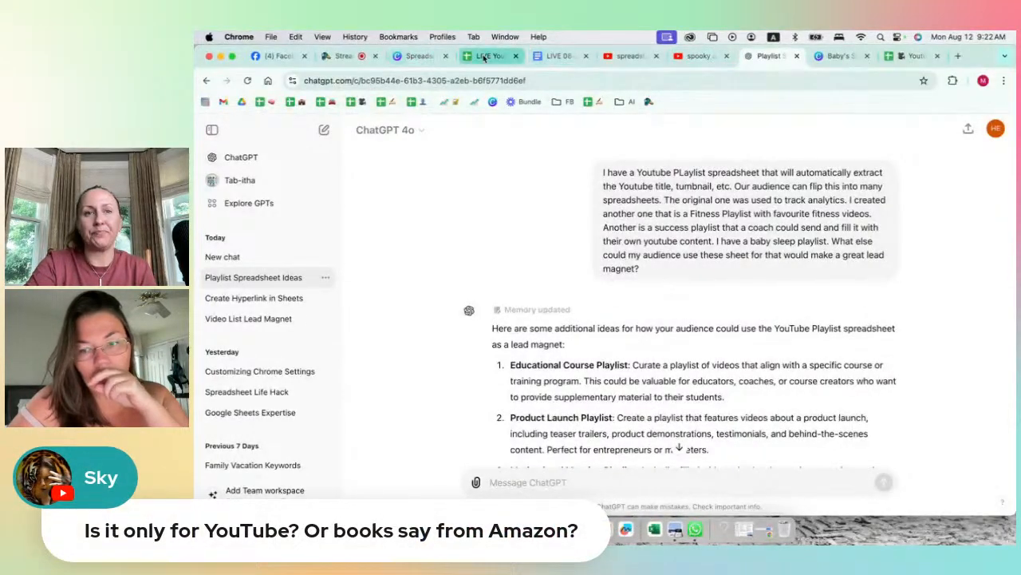
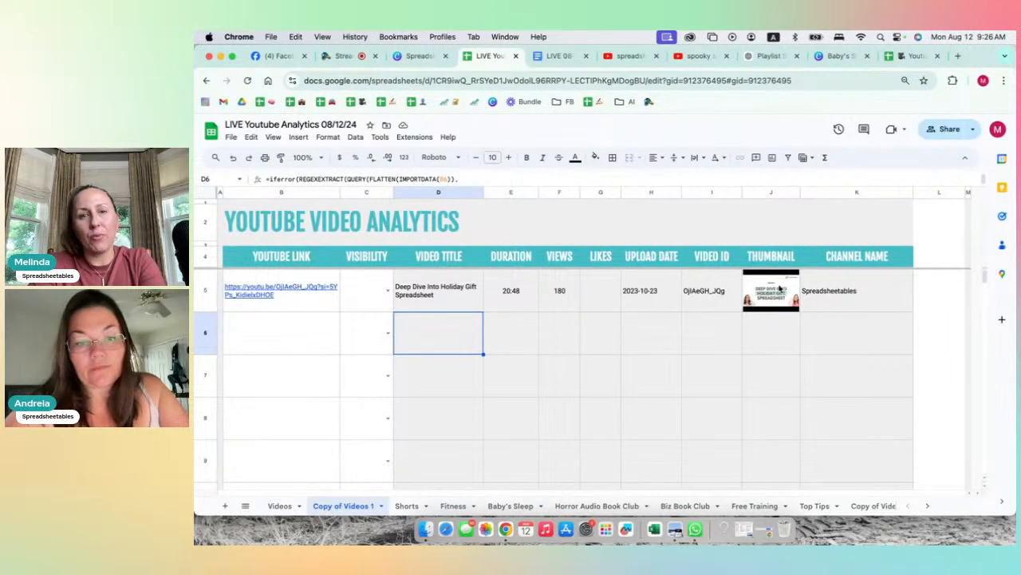
- Try deleting the Views, Likes, Upload Date and Video ID columns together, and undo the deletion
left_click(558, 193)
left_click(710, 193, "shift")
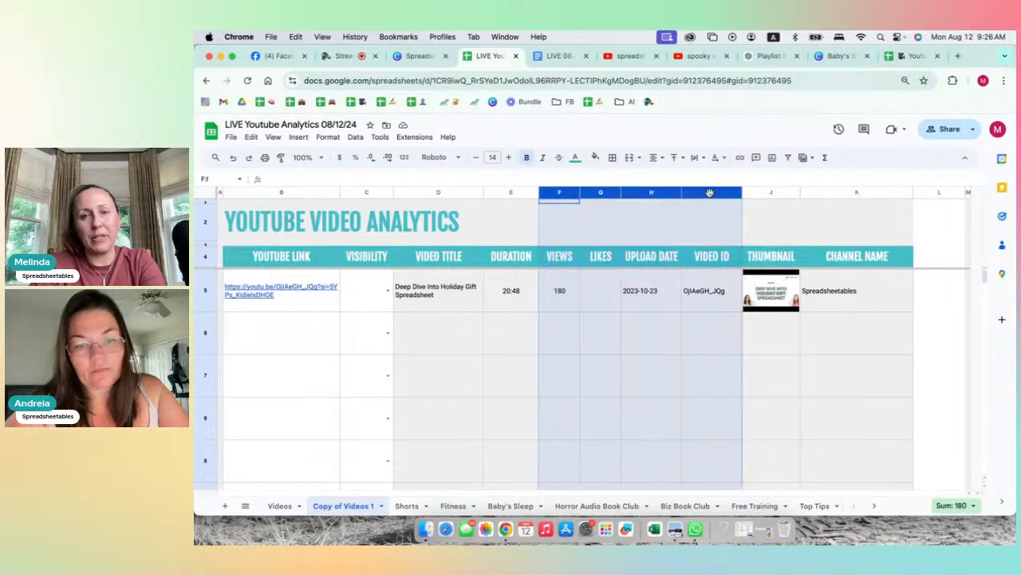
right_click(689, 199)
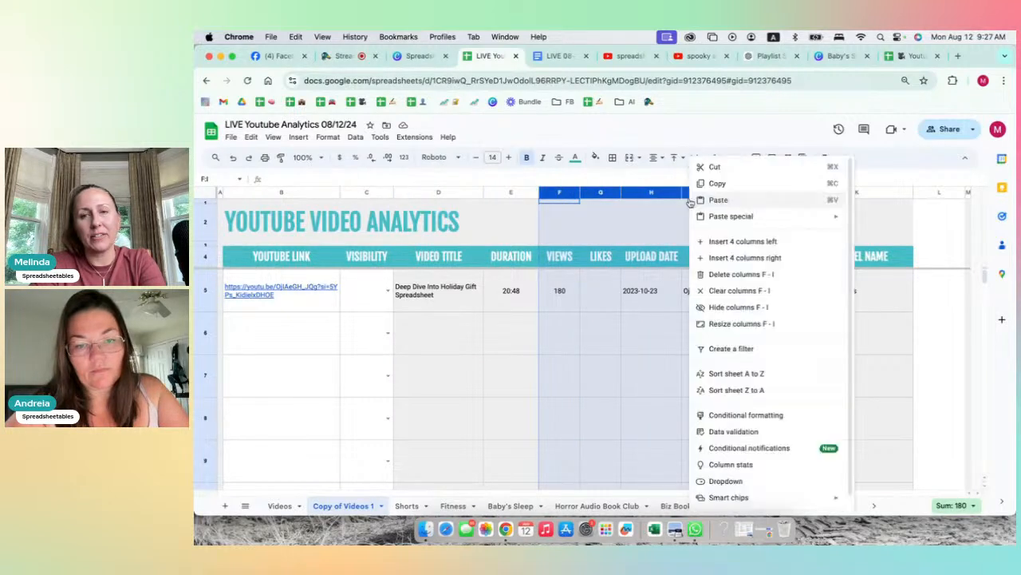
left_click(724, 275)
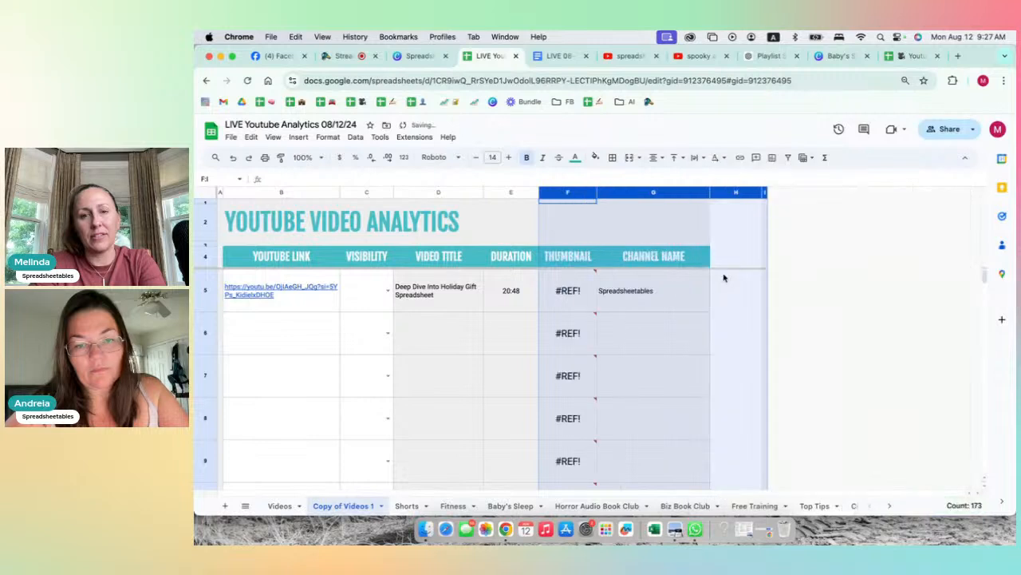
mouse_move(593, 336)
left_click(640, 289)
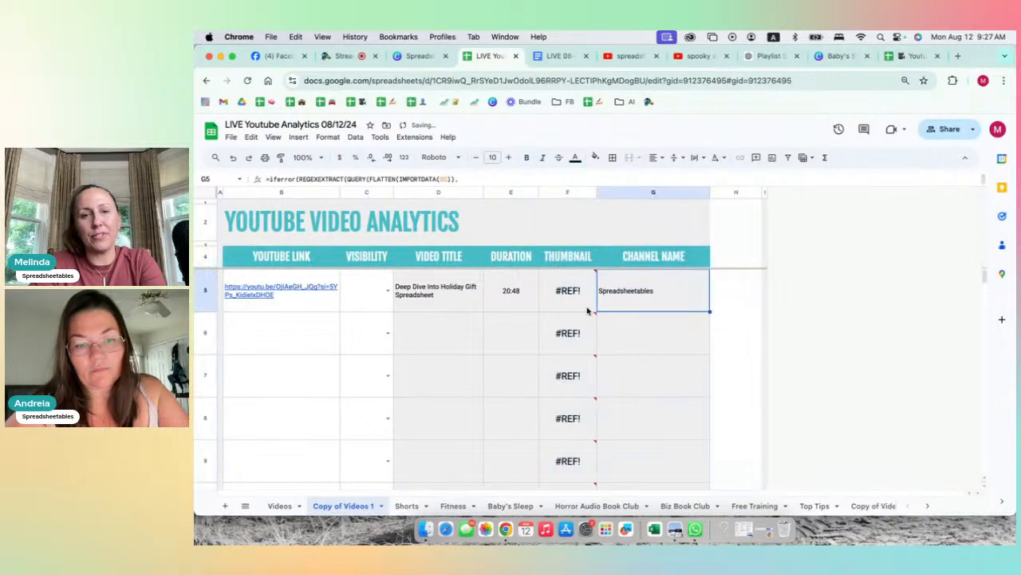
mouse_move(574, 296)
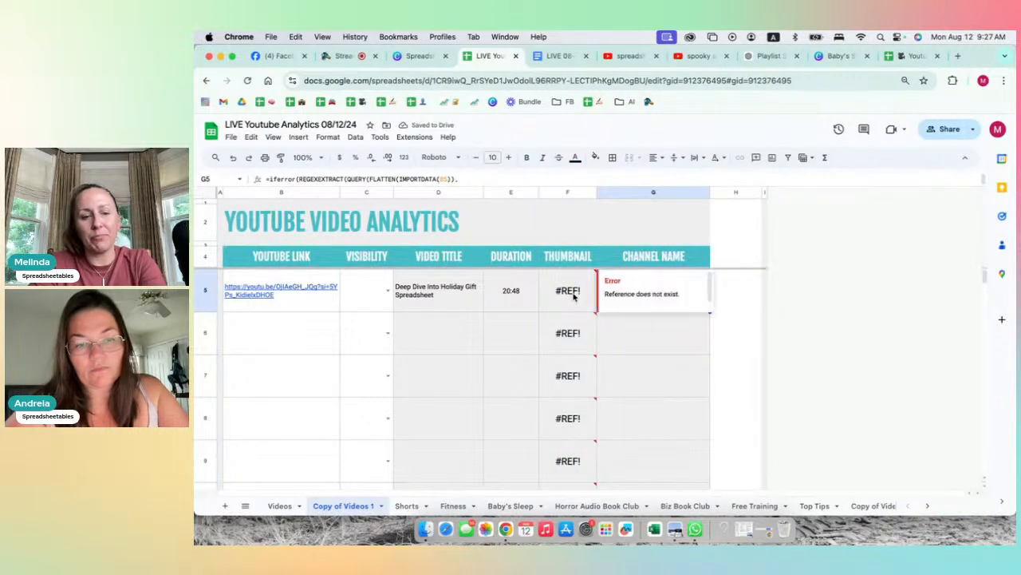
key("super+z")
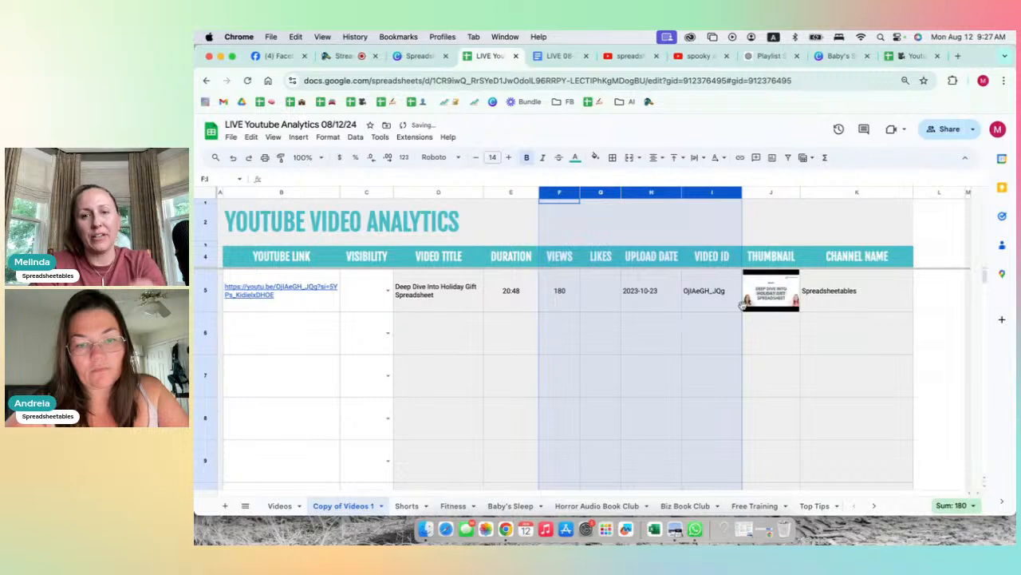
- Enlarge the formula bar and examine the Video ID reference in the thumbnail formula of cell J5
left_click(771, 277)
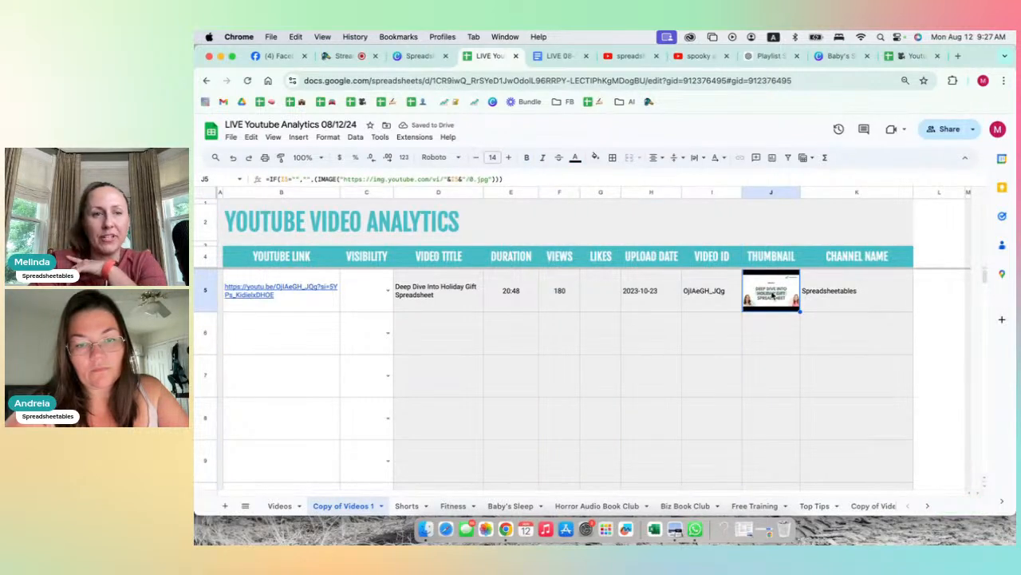
left_click_drag(545, 186, 545, 205)
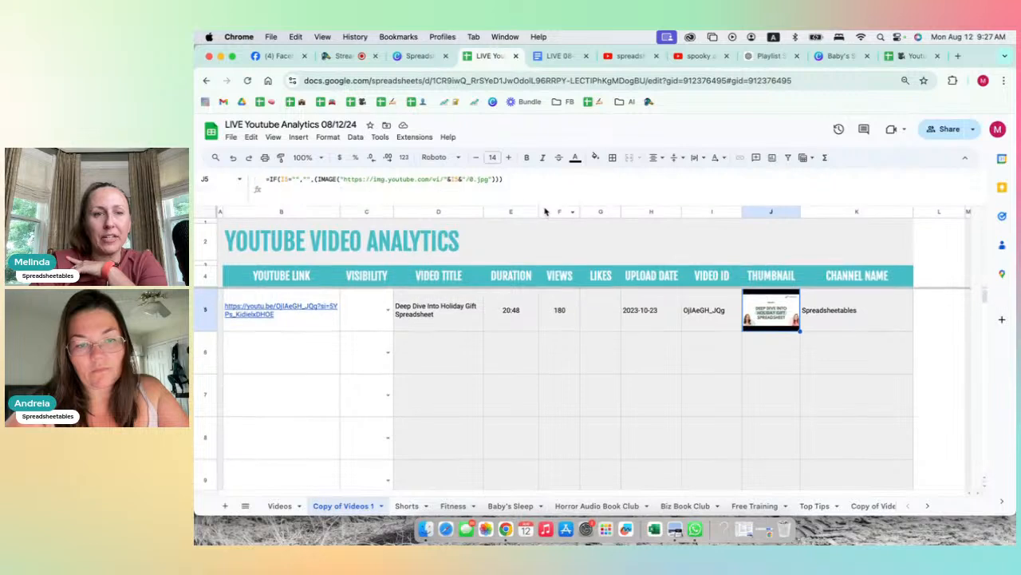
left_click(449, 179)
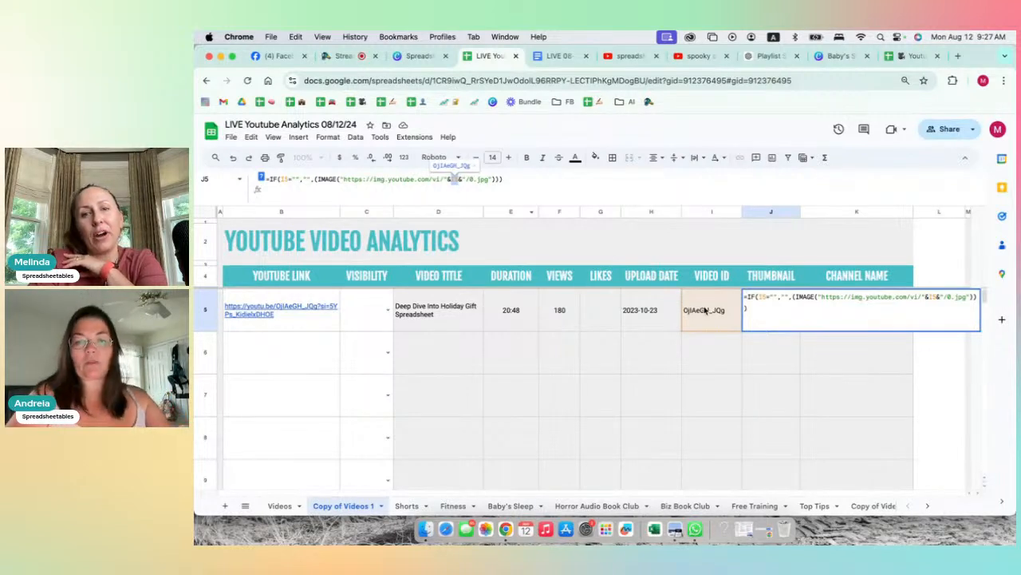
key("Return")
key("Up")
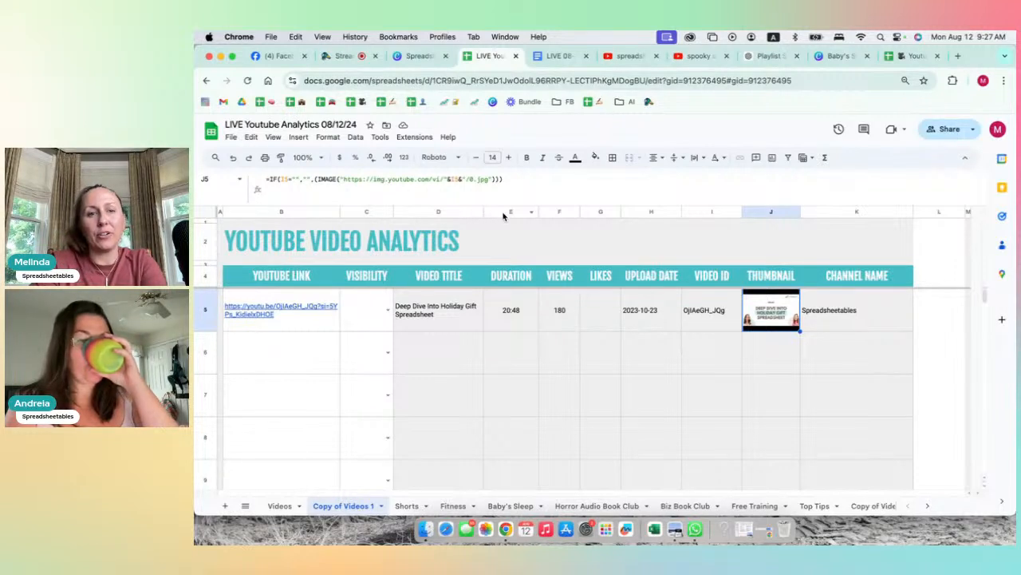
- Delete the Views, Likes and Upload Date columns (F to H), keeping the Video ID column
left_click(550, 212)
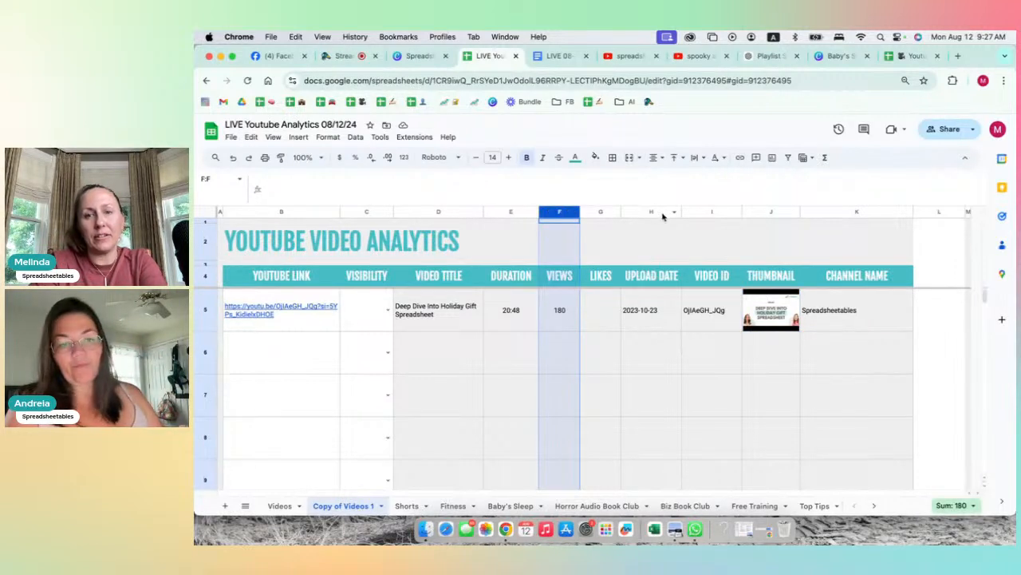
left_click(656, 211, "shift")
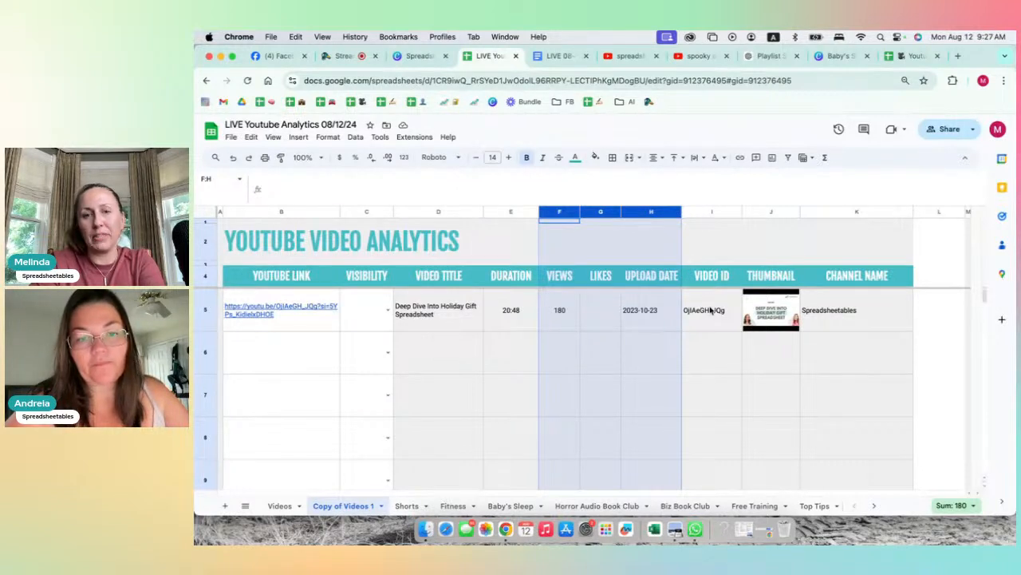
right_click(633, 233)
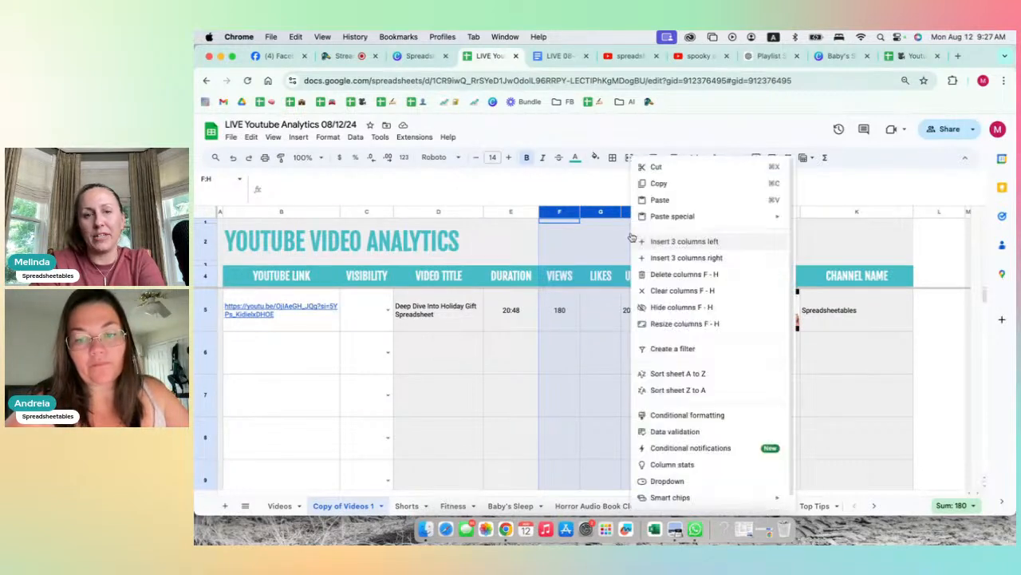
left_click(656, 275)
left_click(696, 319)
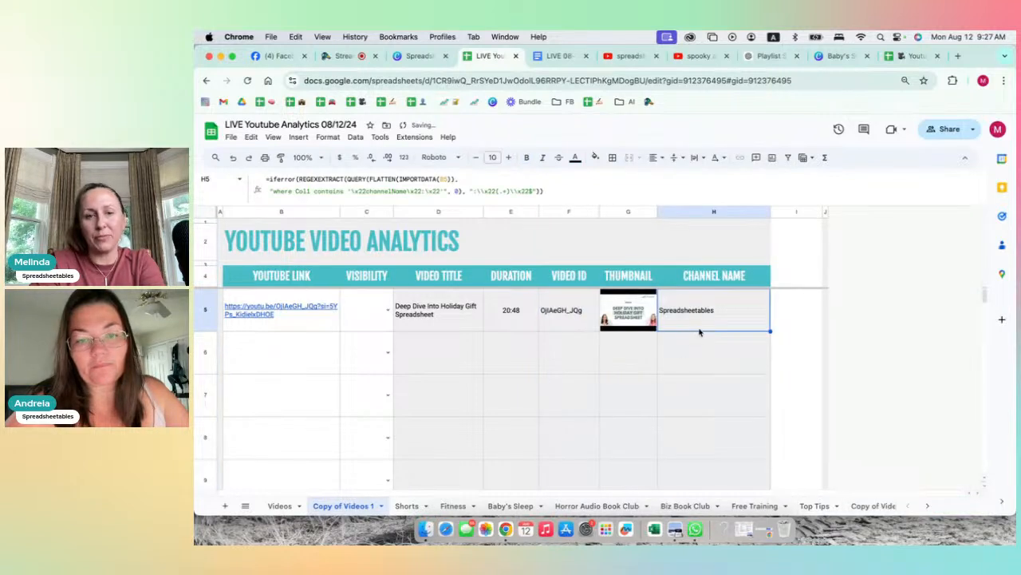
- Delete the Channel Name column from the copied video analytics sheet
right_click(703, 215)
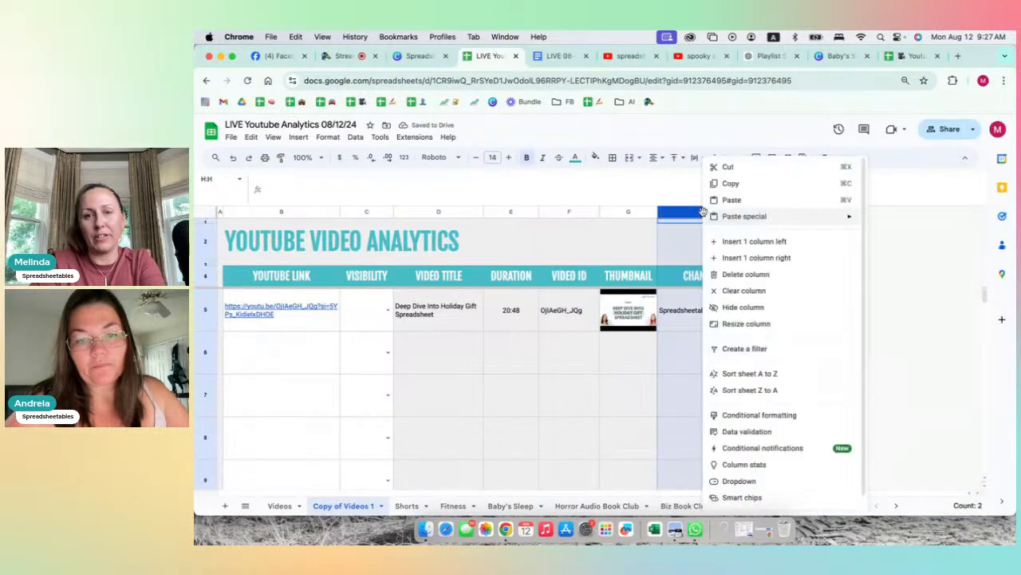
left_click(730, 274)
left_click(691, 351)
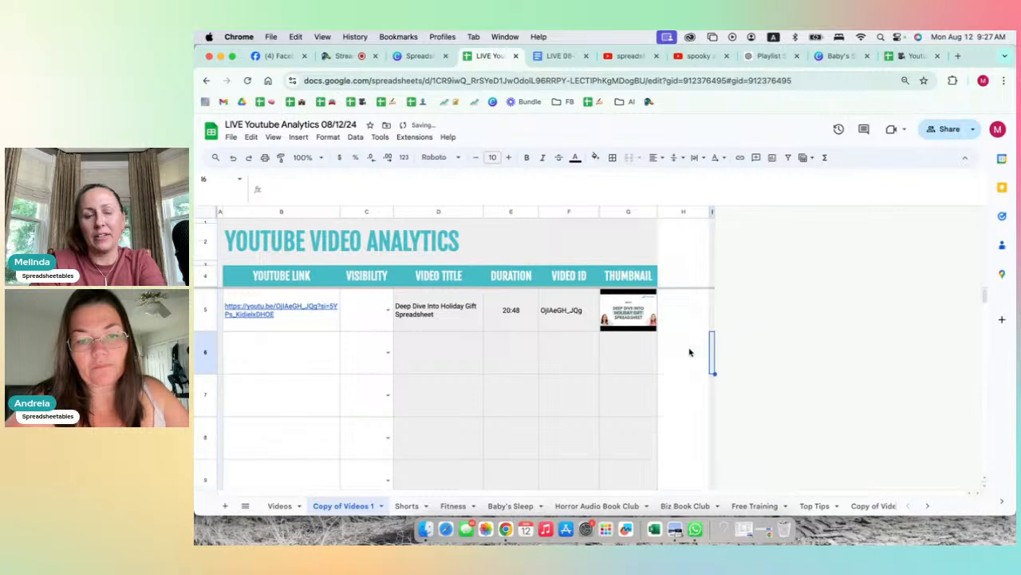
- Hide the Video ID column (F) that the thumbnail formula depends on
left_click(568, 210)
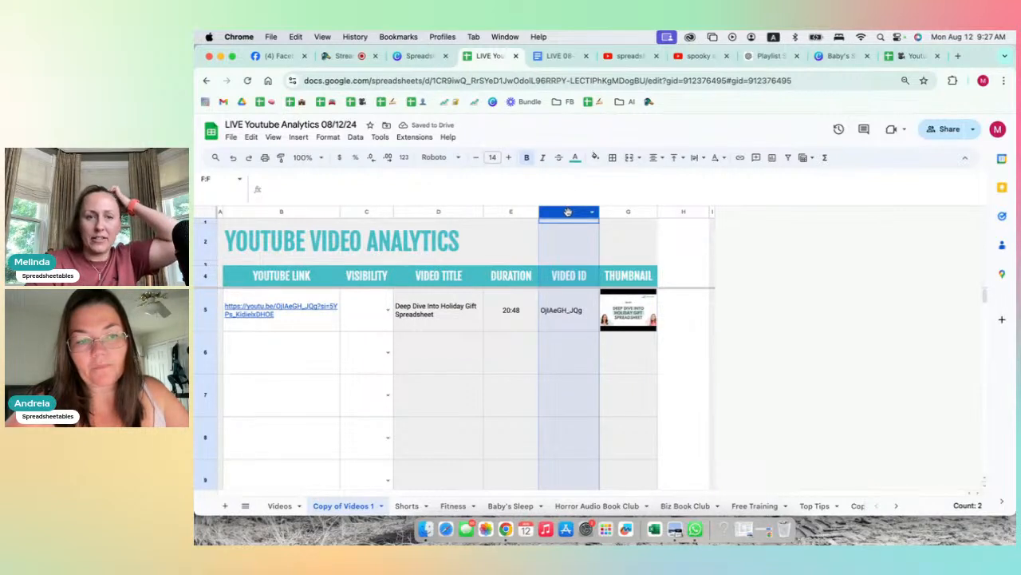
right_click(568, 211)
left_click(590, 307)
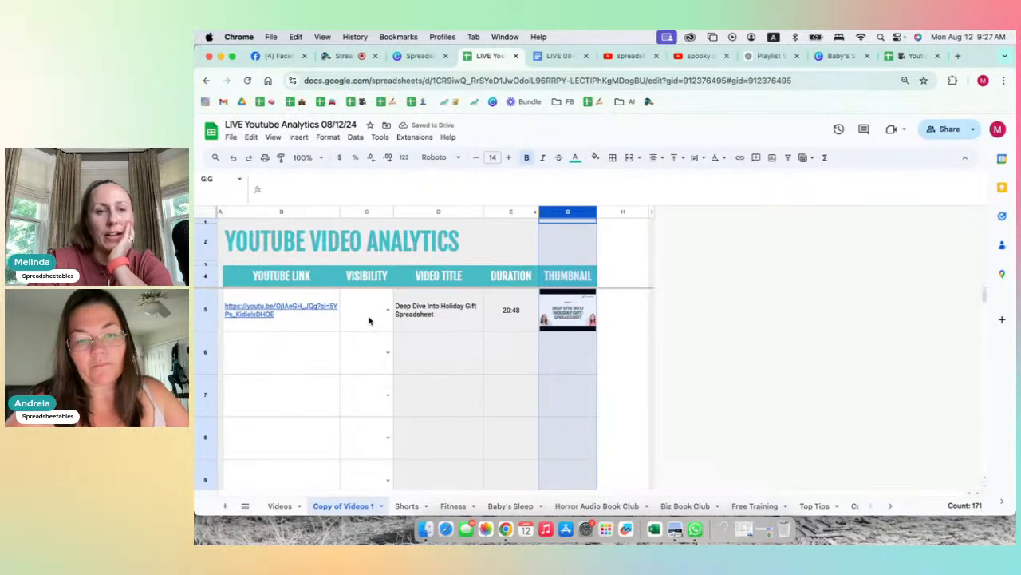
- Delete the Visibility column between the YouTube Link and Video Title columns
left_click(367, 211)
right_click(367, 212)
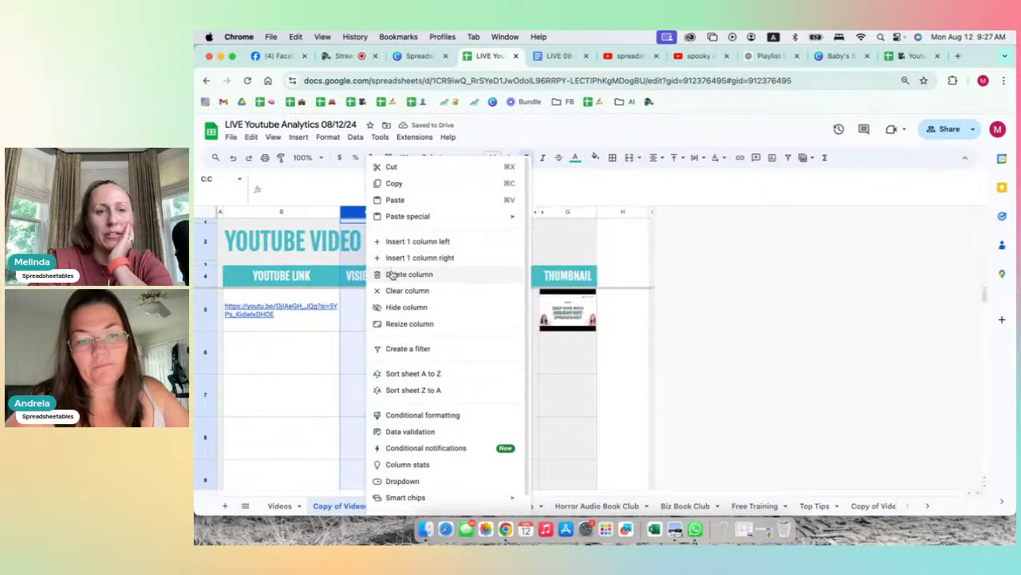
left_click(392, 274)
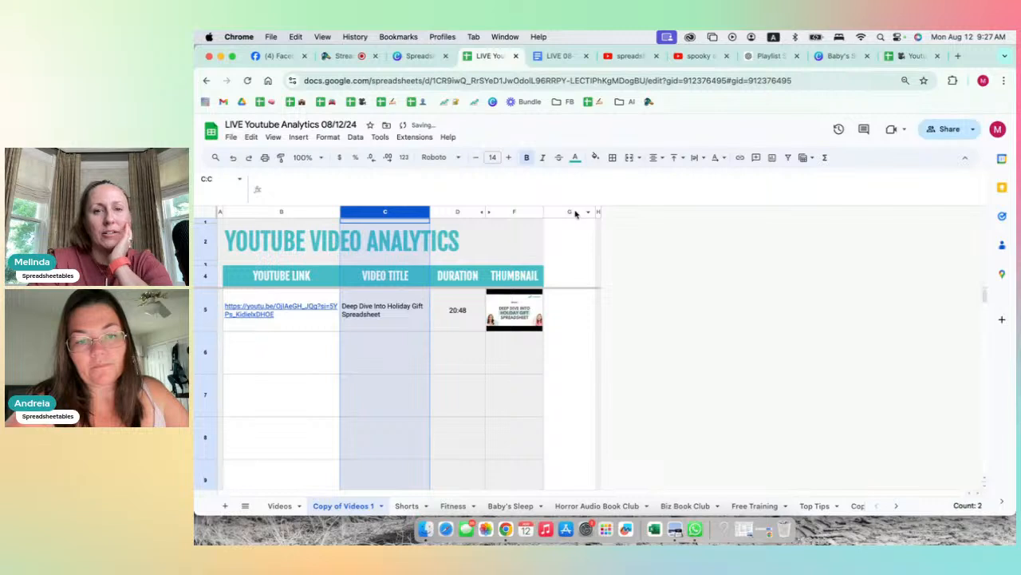
- Copy the THUMBNAIL header into G4, insert another column there, and paste the header into the new column's G4 cell
left_click(558, 276)
left_click(522, 275)
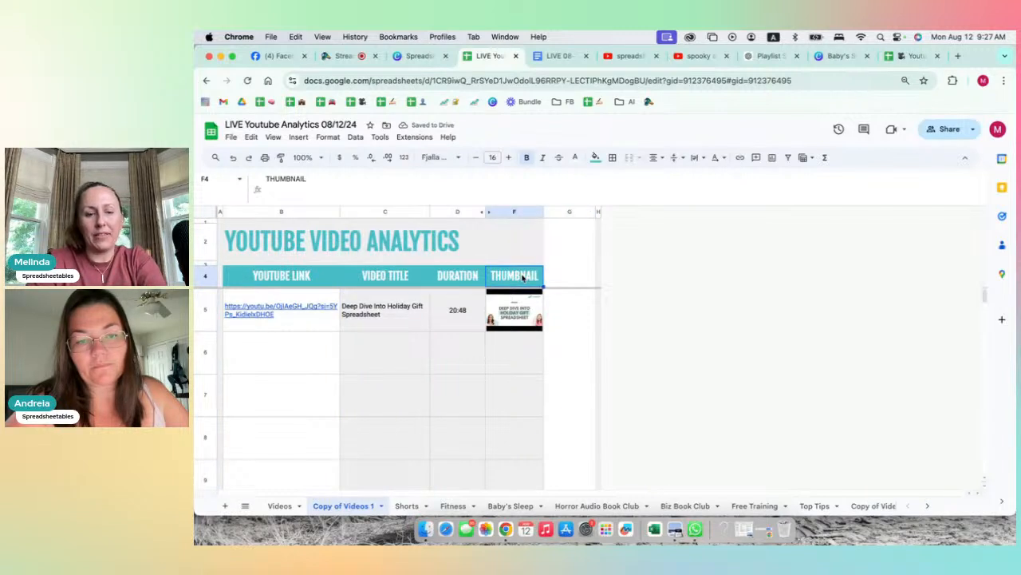
key("super+c")
left_click(567, 273)
key("super+v")
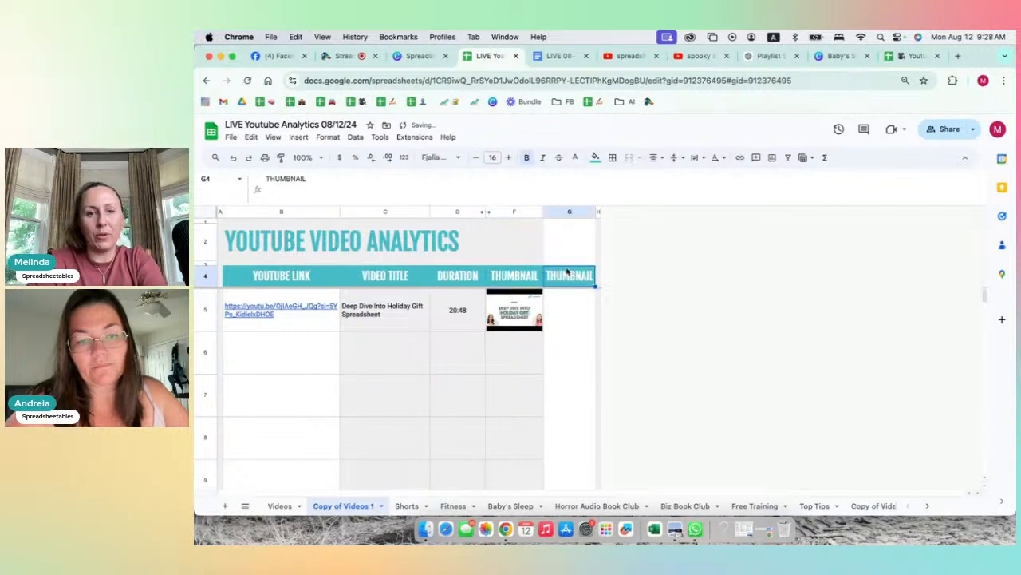
right_click(571, 213)
left_click(627, 242)
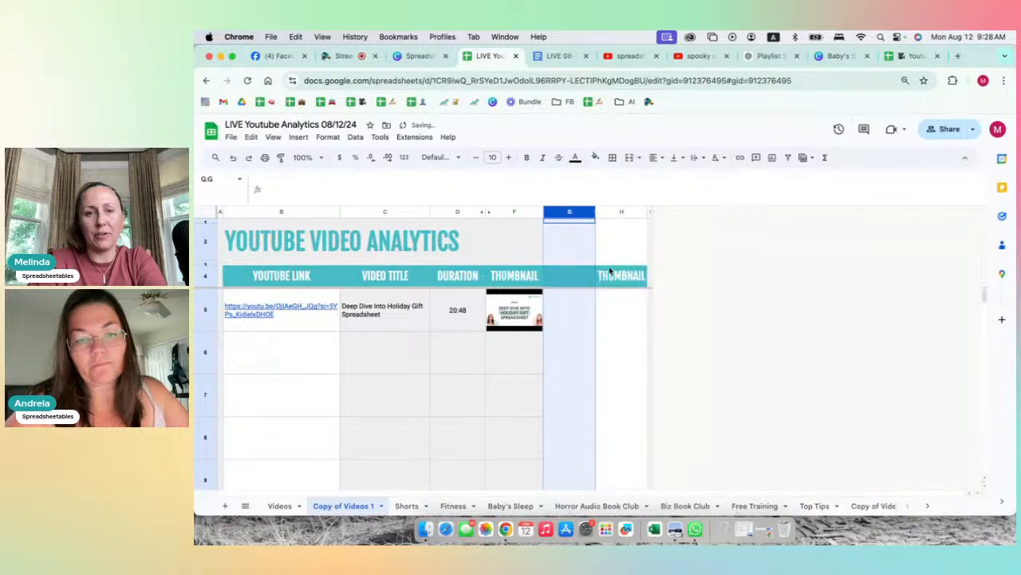
key("super+v")
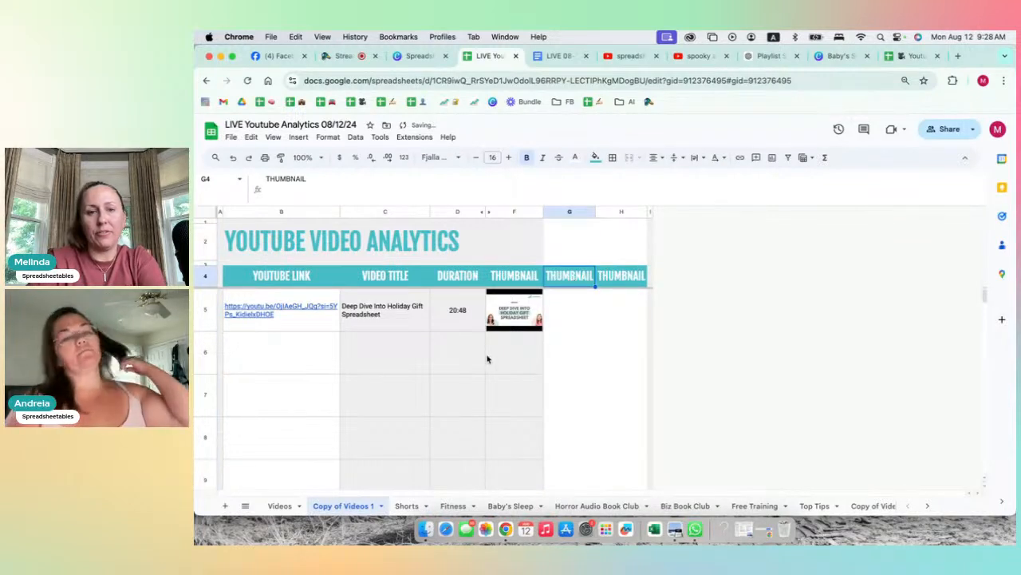
- Copy cell B6's formatting onto G5:H29 under the new headers and widen columns G and H
left_click(304, 347)
key("super+v")
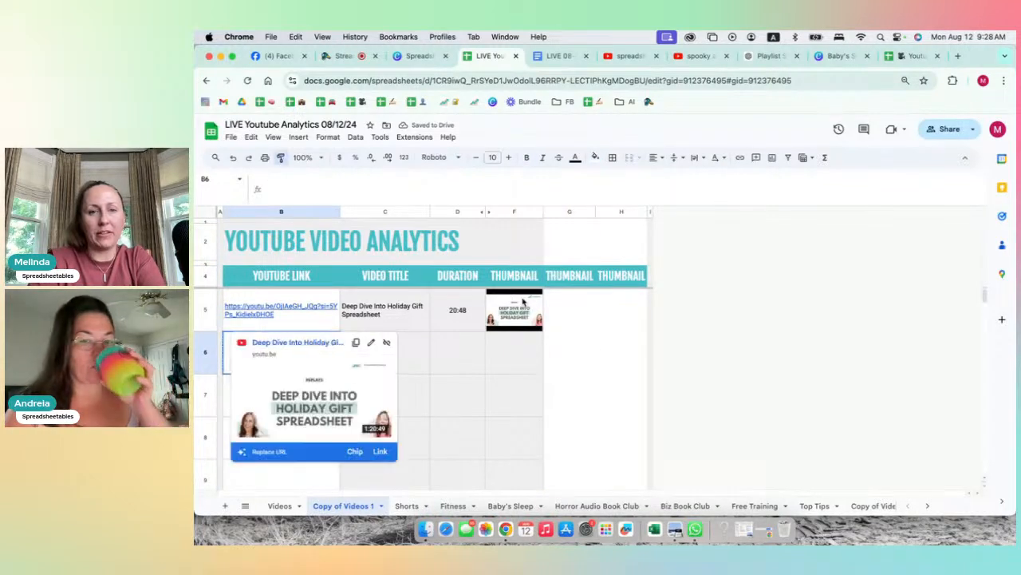
left_click_drag(573, 314, 602, 384)
scroll(602, 384, "up", 5)
left_click_drag(596, 211, 727, 210)
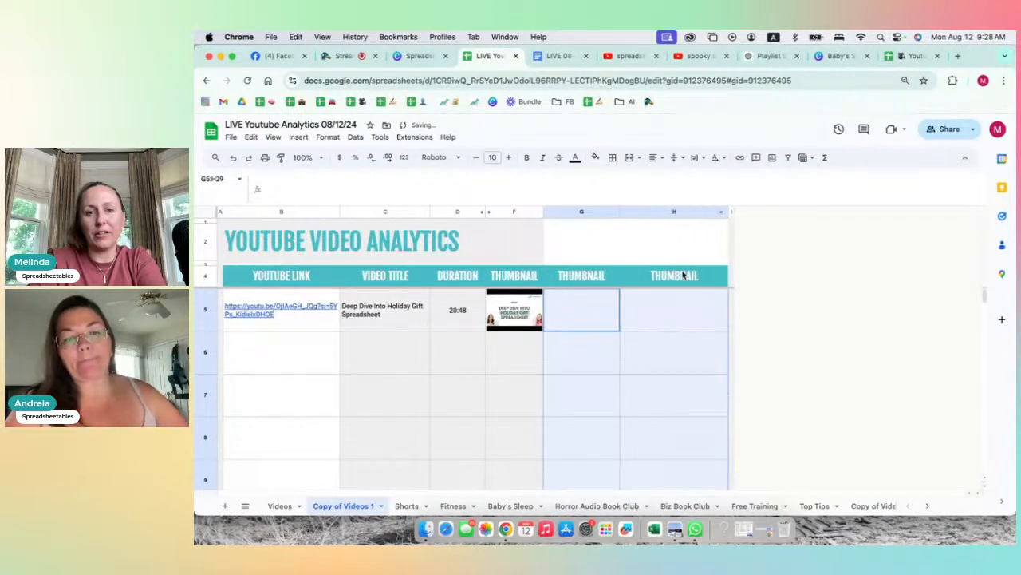
- Rename the H4 header to NOTES and the G4 header to REVIEWS
left_click(682, 275)
type("NOTES")
key("Return")
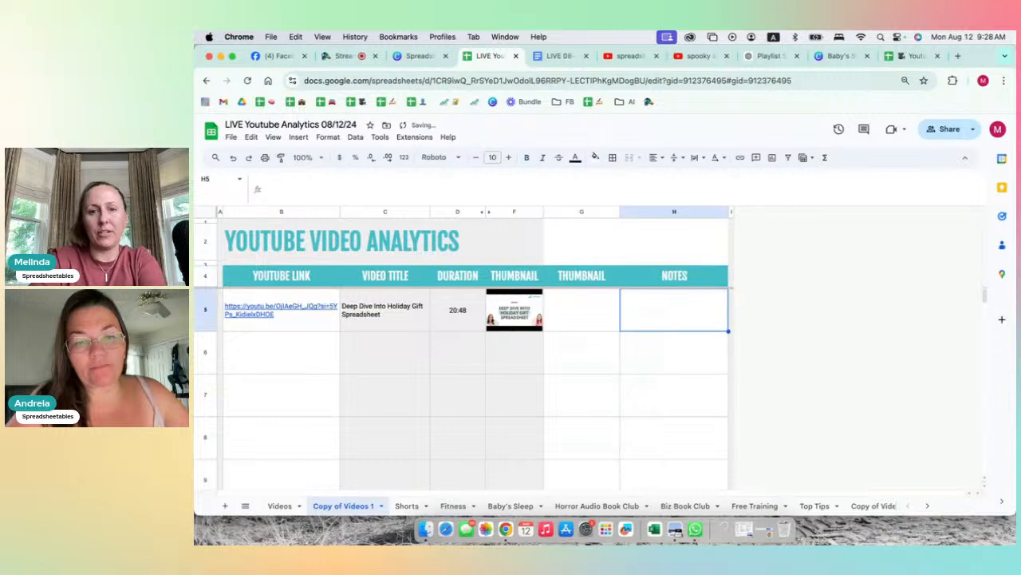
key("Up")
key("Left")
type("REVIEWS")
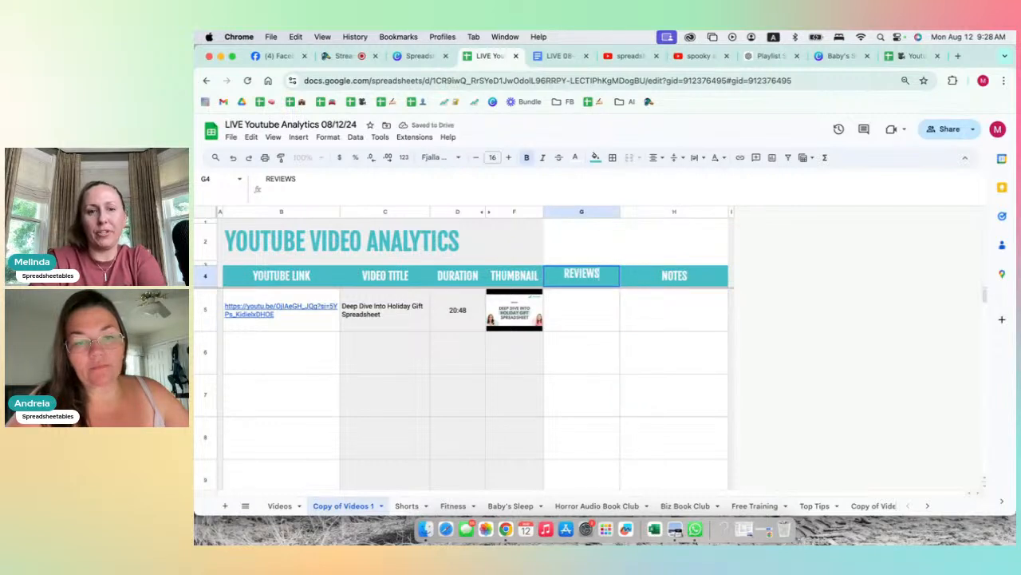
key("Return")
type("@dropd")
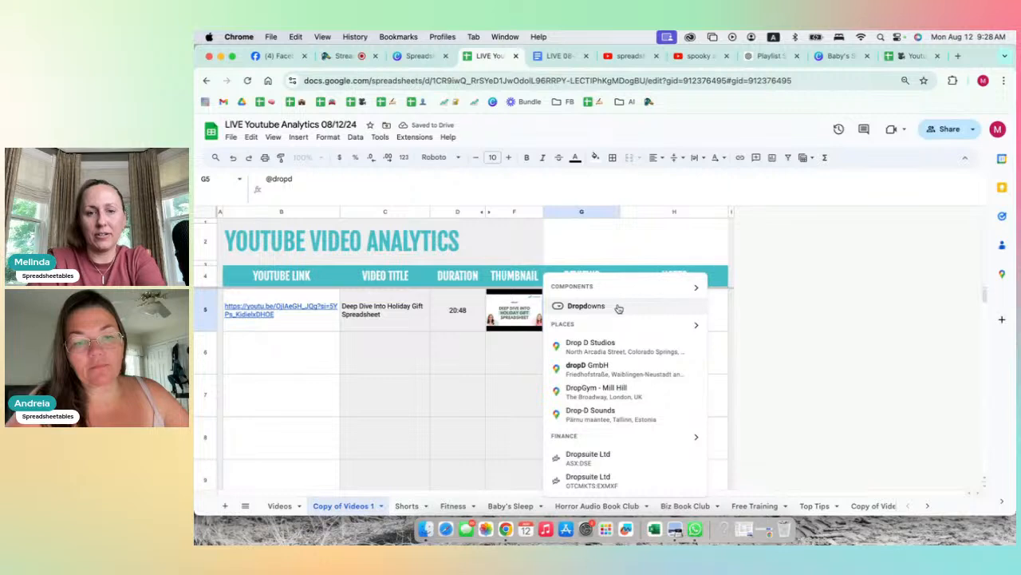
left_click(617, 306)
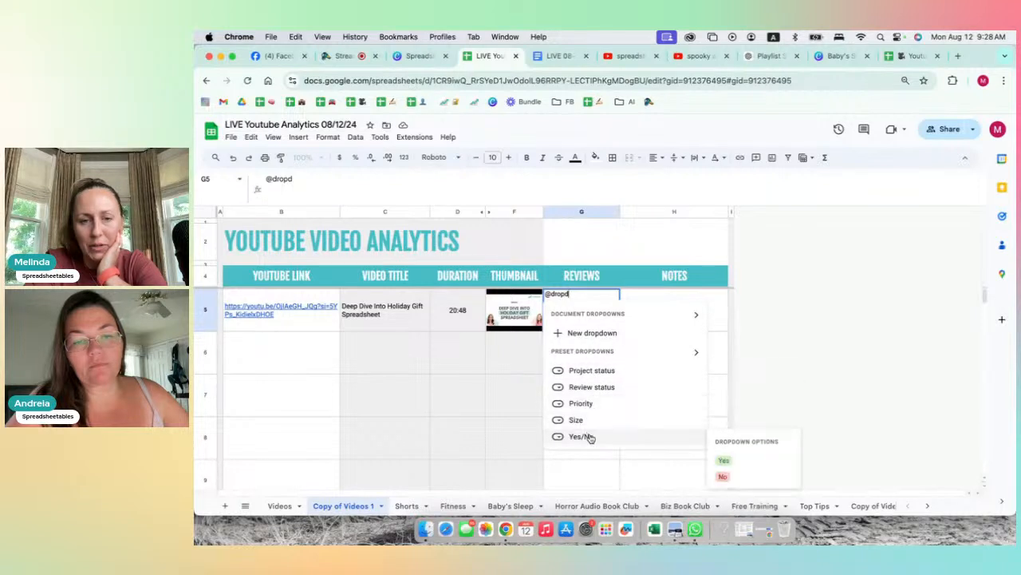
type("=")
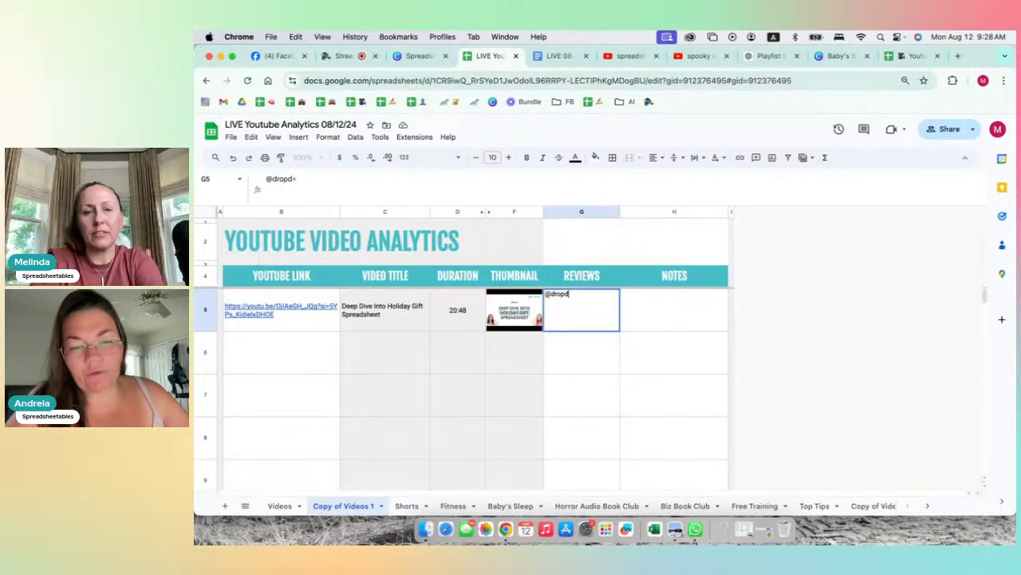
key("BackSpace")
key("BackSpace")
key("BackSpace")
key("BackSpace")
key("Escape")
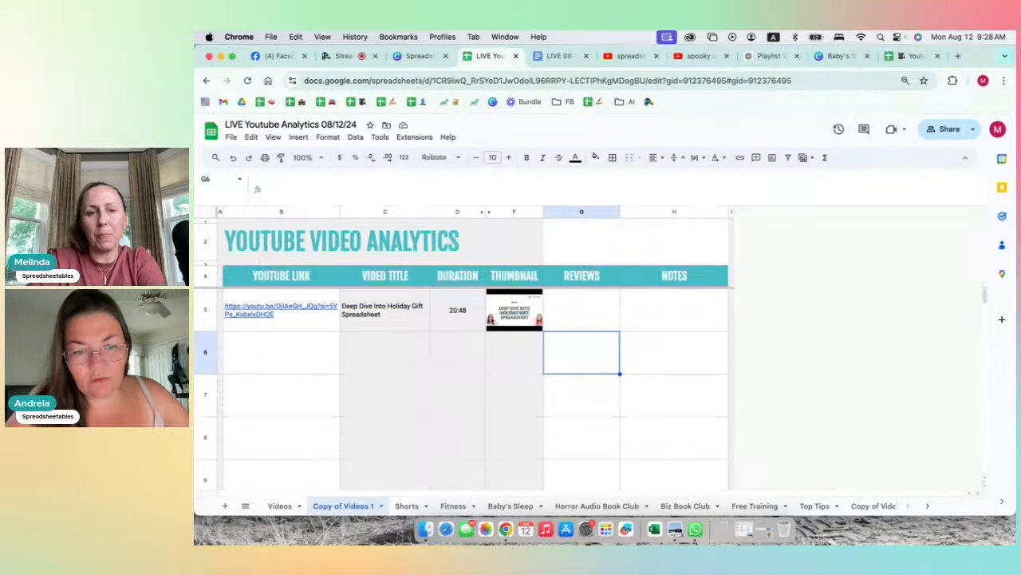
- Try a new dropdown with the default options in Reviews cell G5, and remove it again
left_click(298, 137)
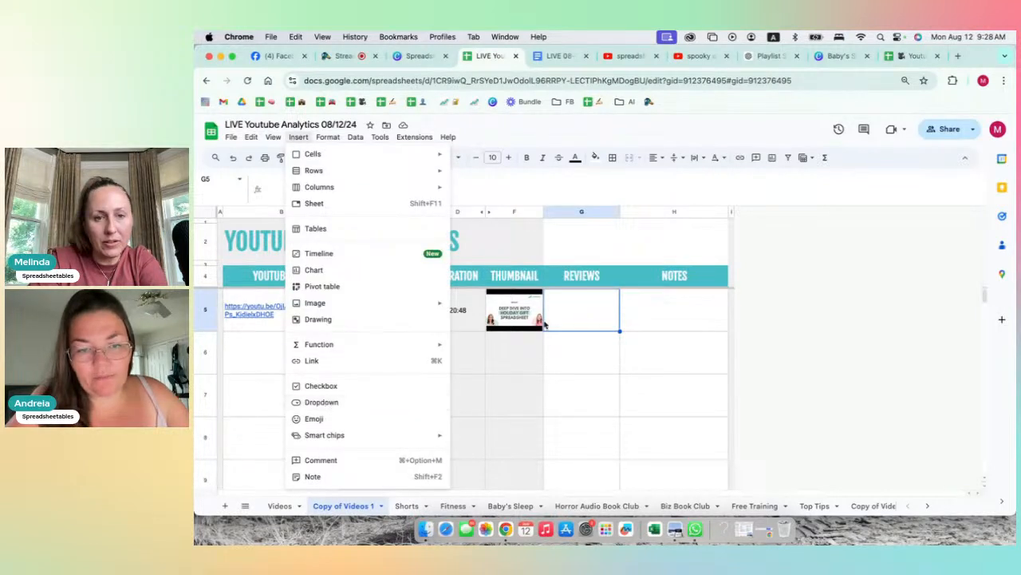
left_click(571, 311)
type("@dropdo")
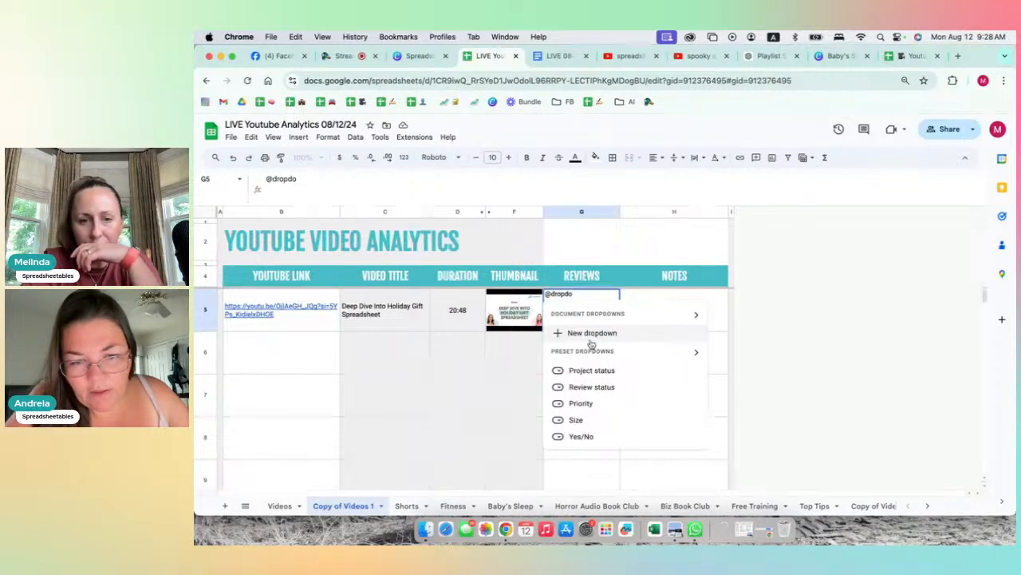
mouse_move(589, 391)
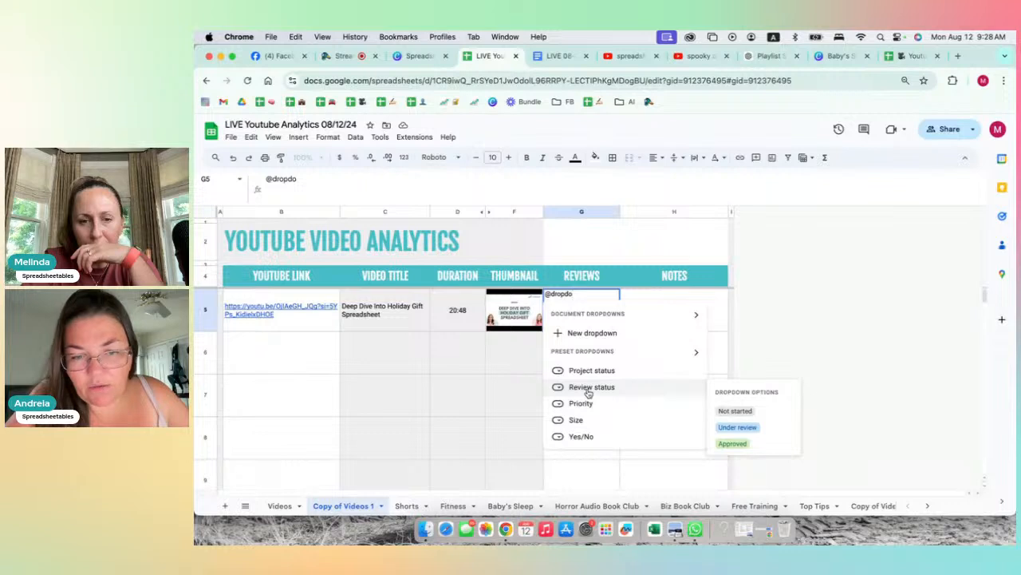
left_click(595, 332)
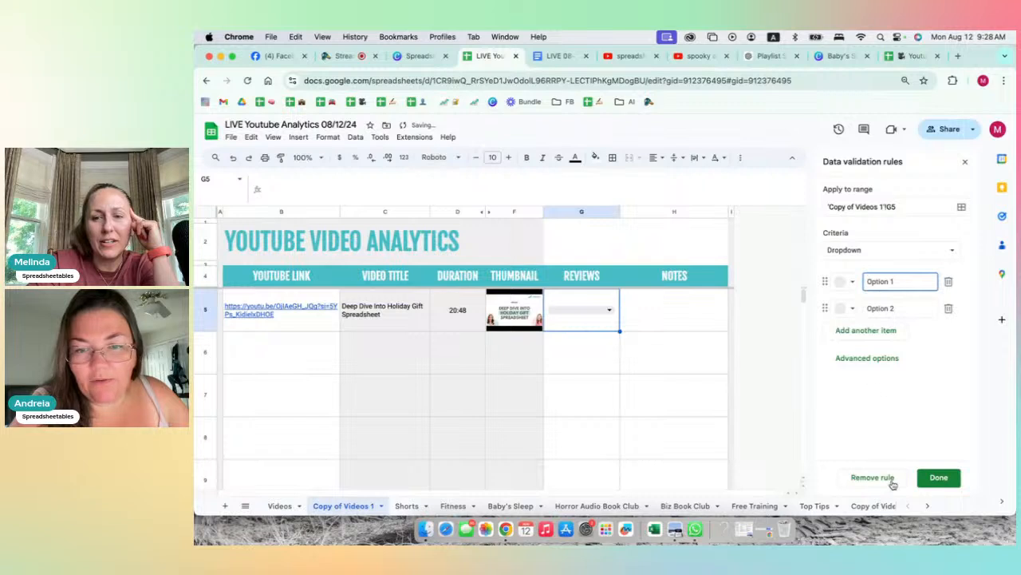
left_click(938, 477)
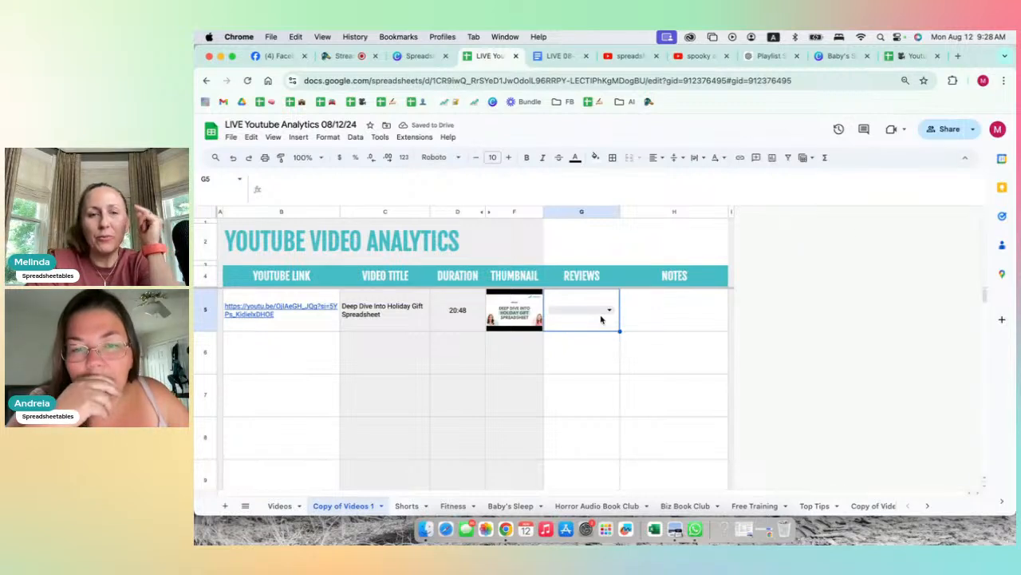
key("Delete")
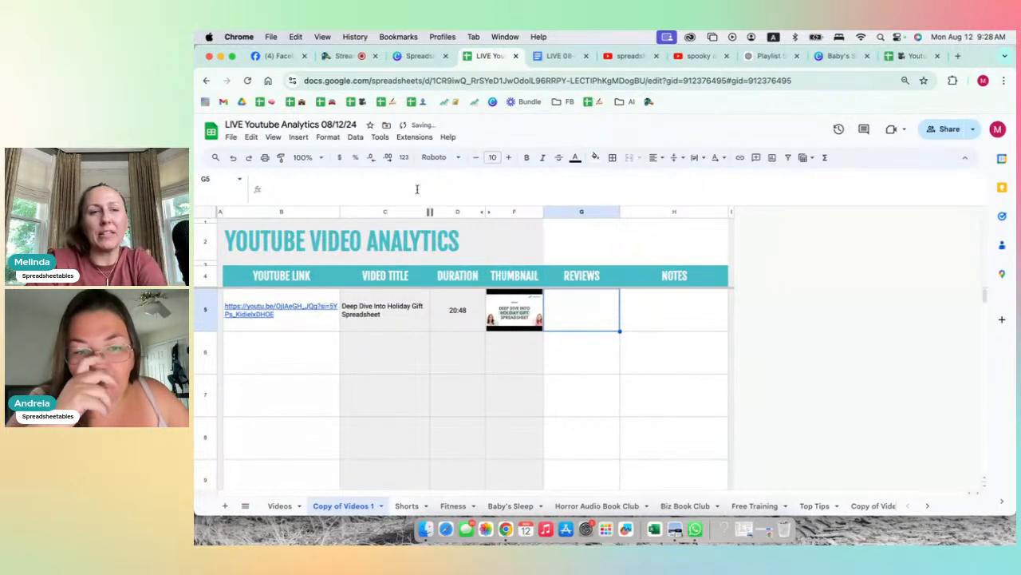
left_click(300, 137)
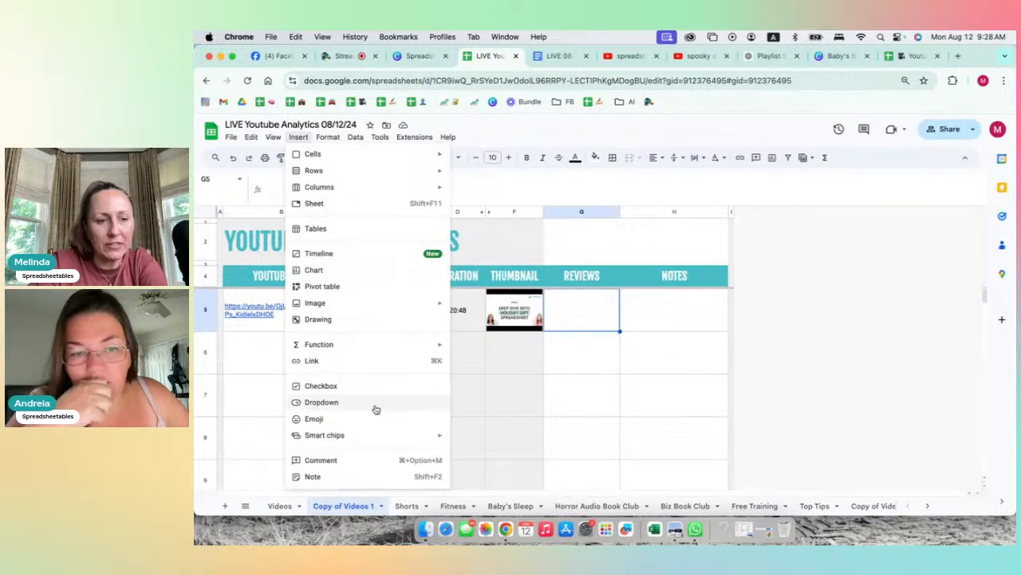
mouse_move(376, 440)
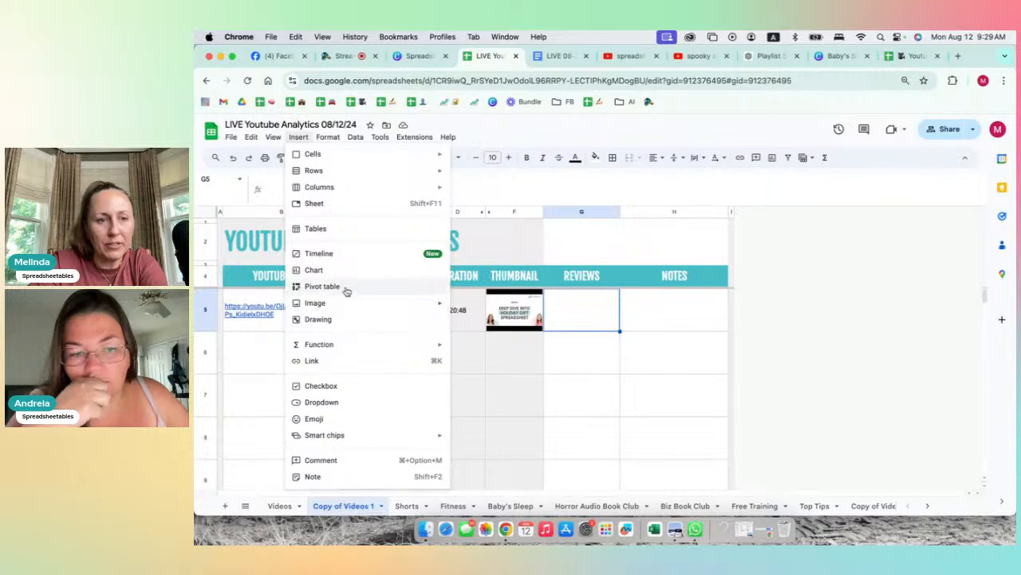
left_click(584, 322)
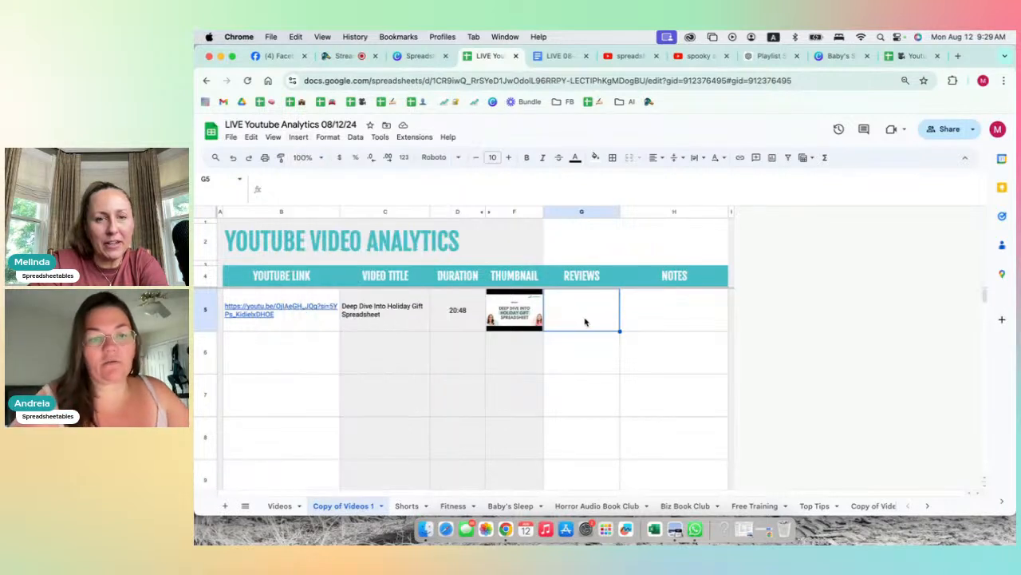
left_click(526, 530)
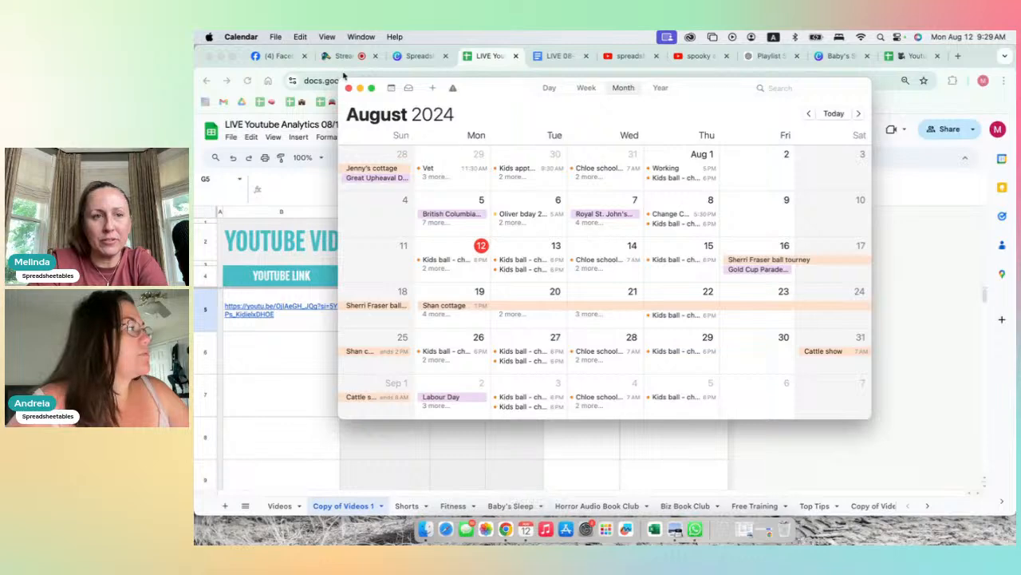
left_click(348, 88)
- Look through the Biz Book Club, Fitness, Baby's Sleep and Shorts sheets, examining how their review or rating columns are set up
left_click(602, 505)
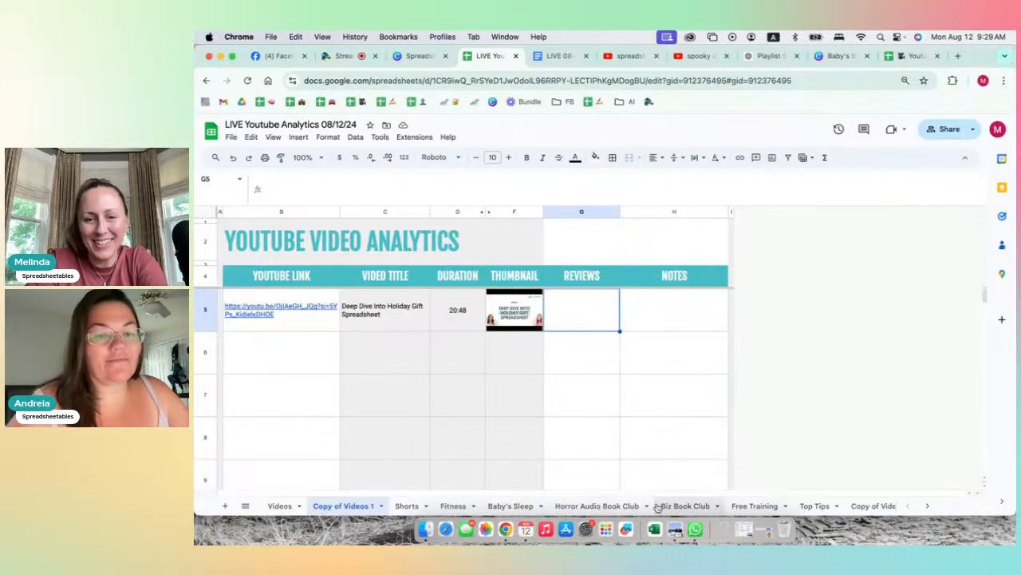
left_click(686, 506)
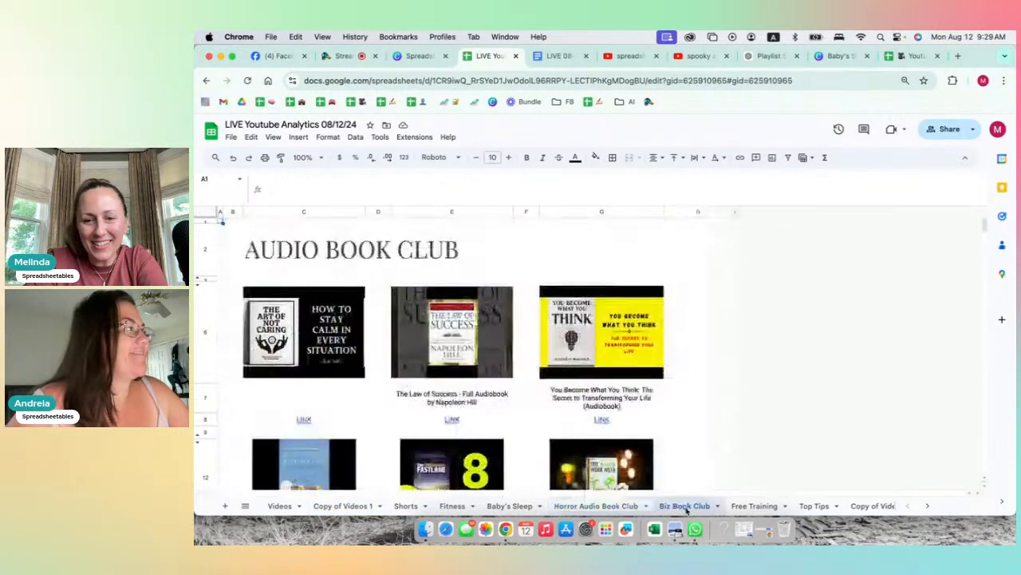
left_click(451, 506)
left_click(751, 296)
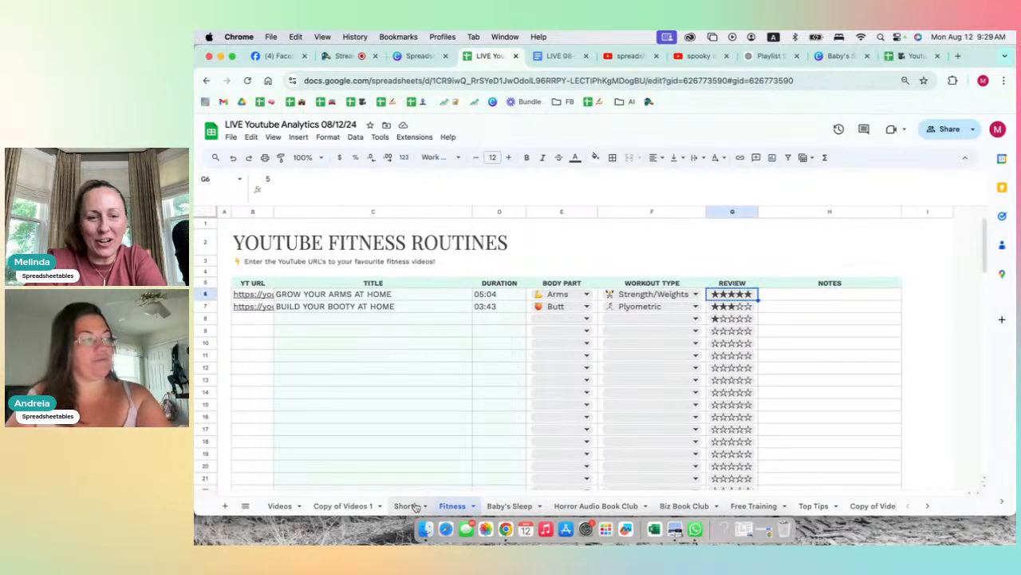
left_click(511, 506)
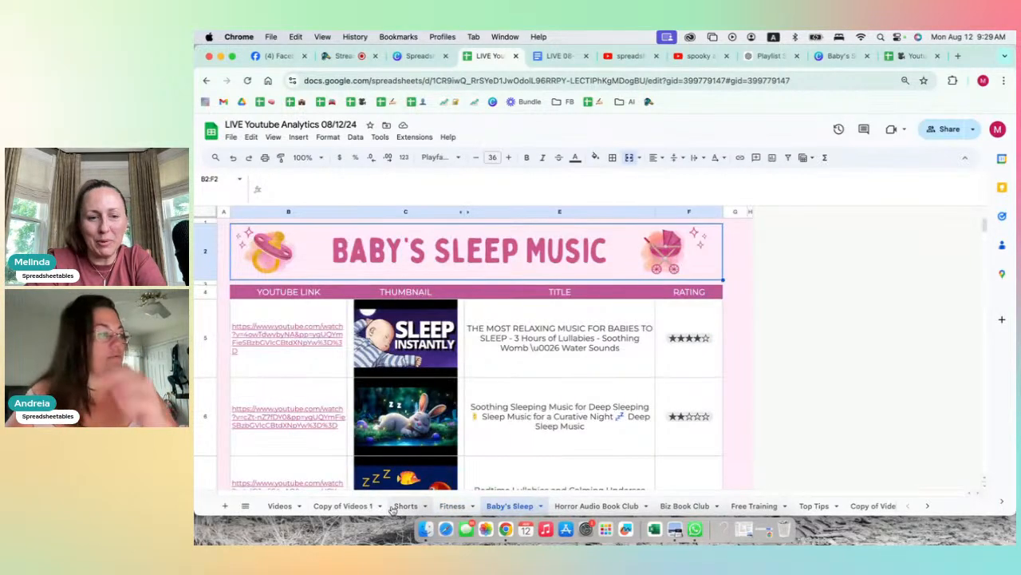
left_click(401, 507)
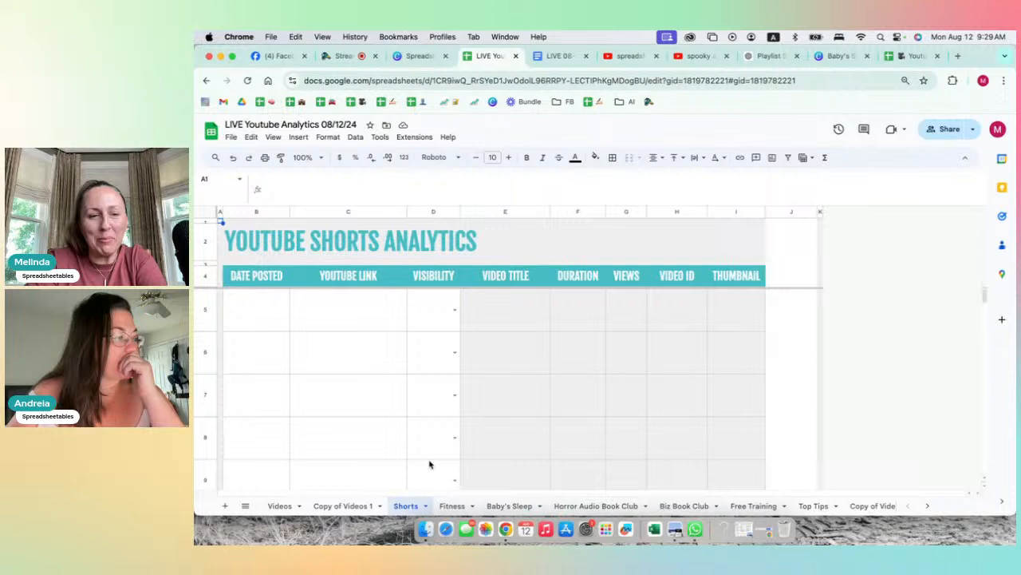
- Enter the rating ★★★★★ in Reviews cell G5 of the Copy of Videos 1 sheet
left_click(343, 509)
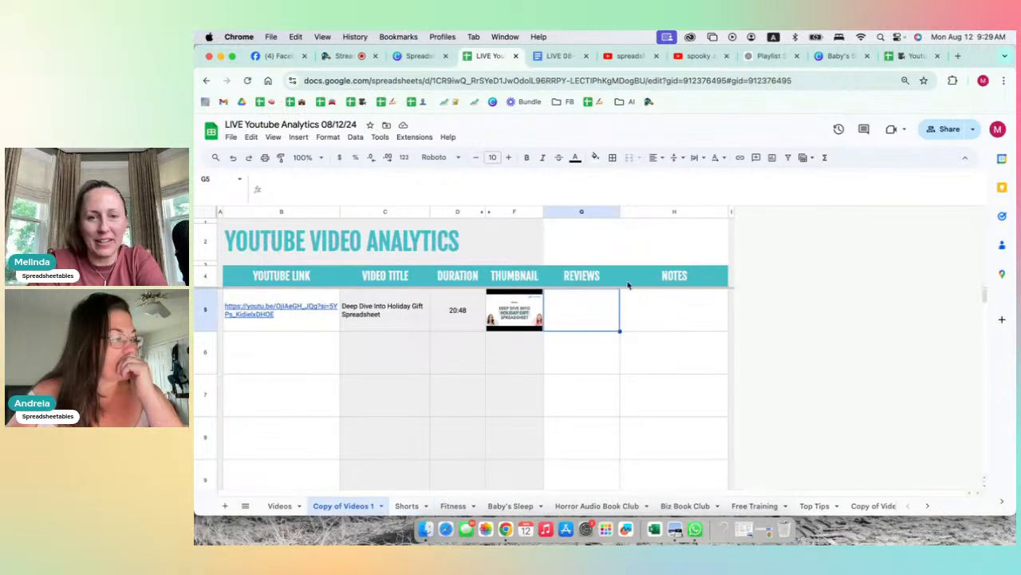
left_click(433, 182)
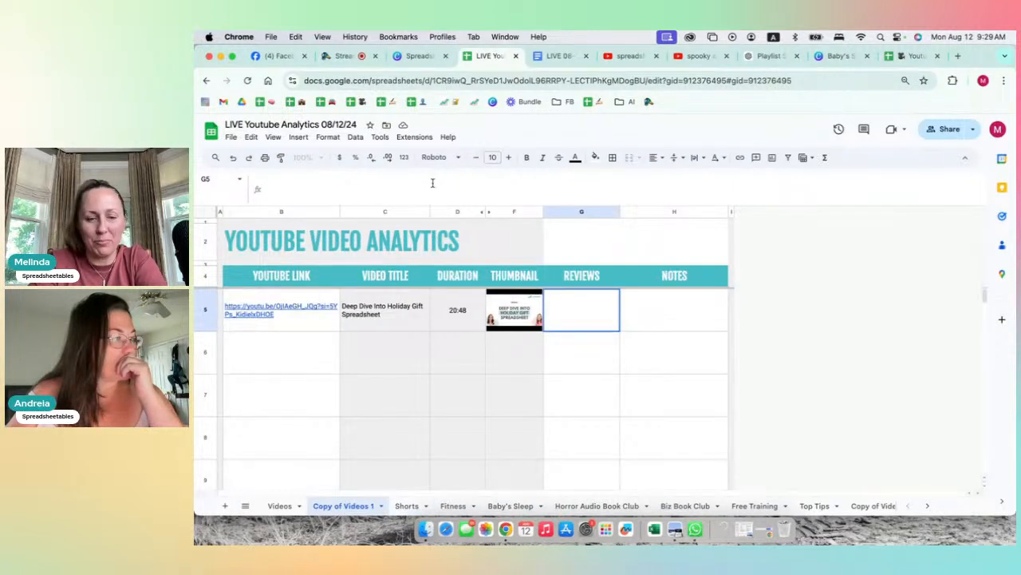
type("★★★★★")
key("Return")
key("Up")
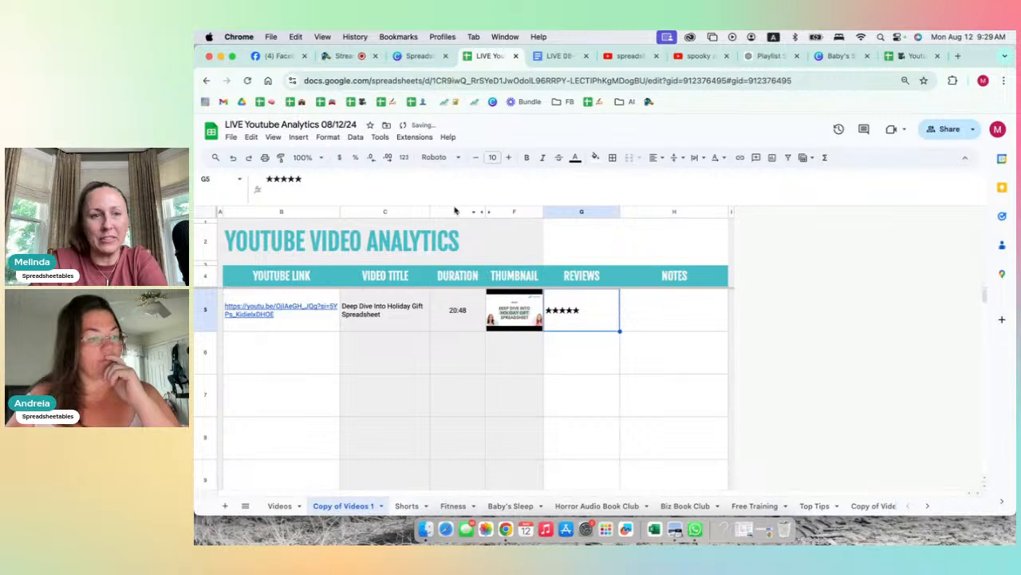
left_click(591, 354)
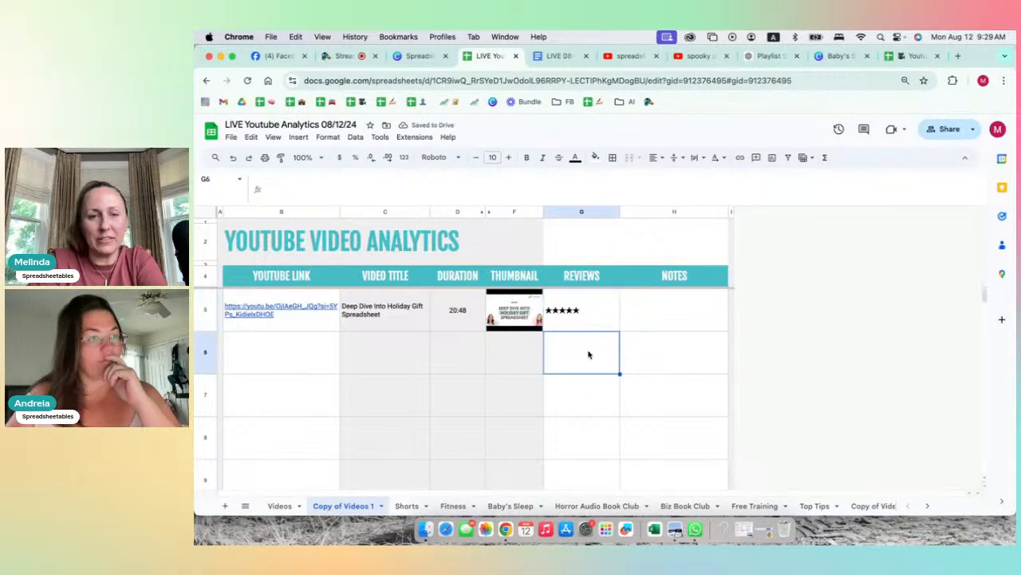
left_click(664, 319)
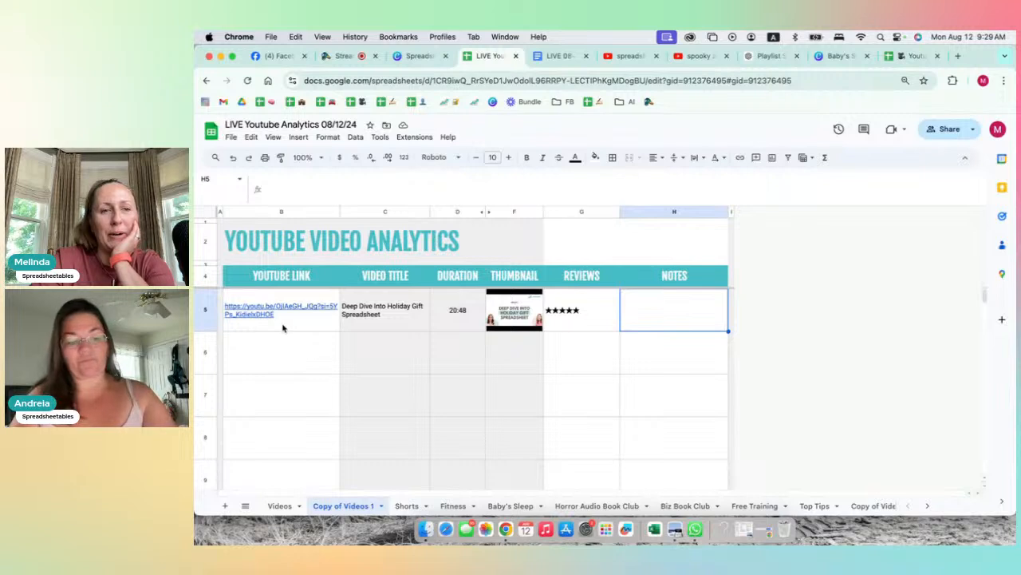
- Clear the YOUTUBE VIDEO ANALYTICS title from B2 and rename the B4 header to YT URL
left_click(260, 247)
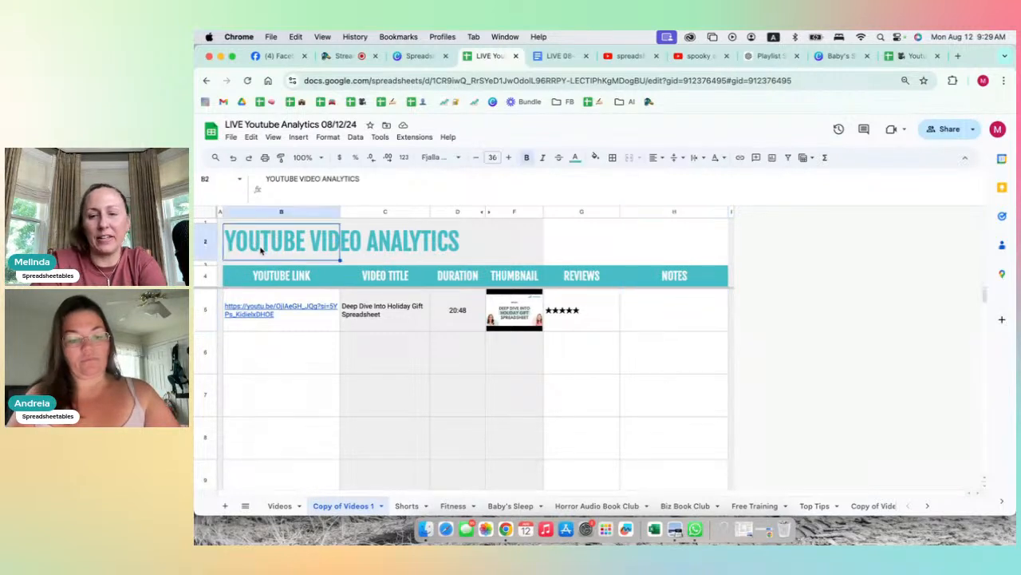
key("Delete")
left_click(299, 276)
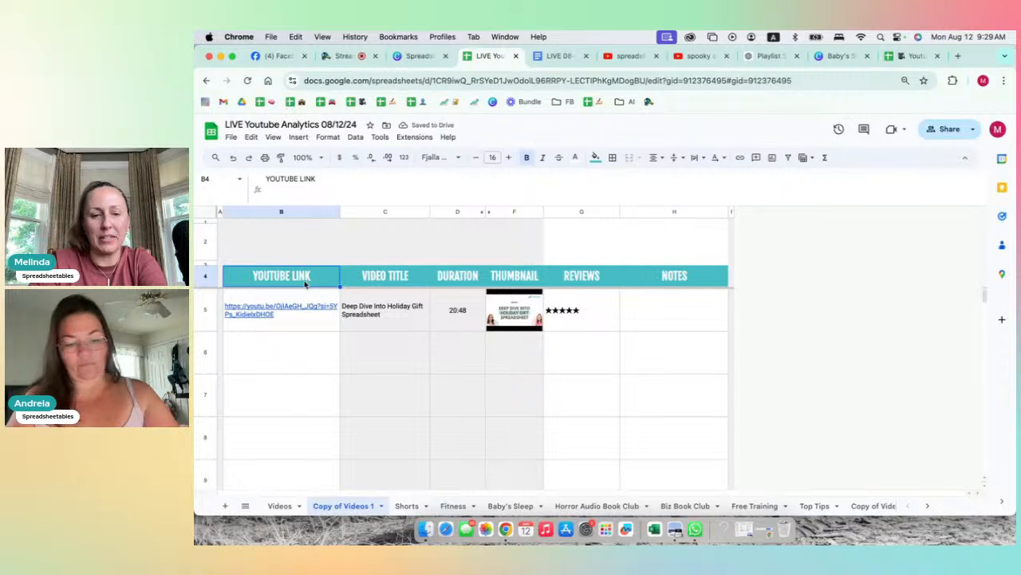
type("YT URL")
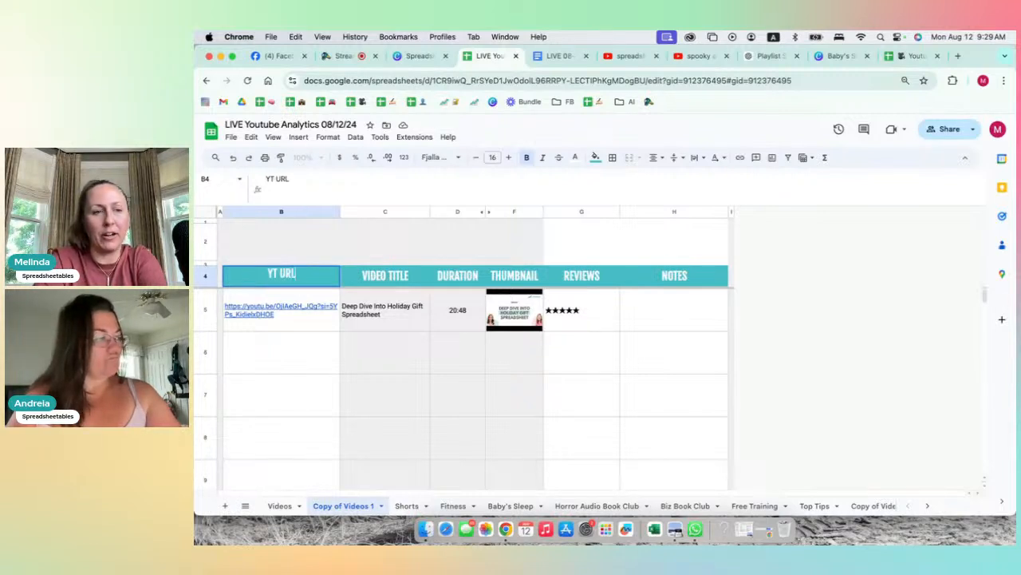
key("Return")
key("Up")
key("Right")
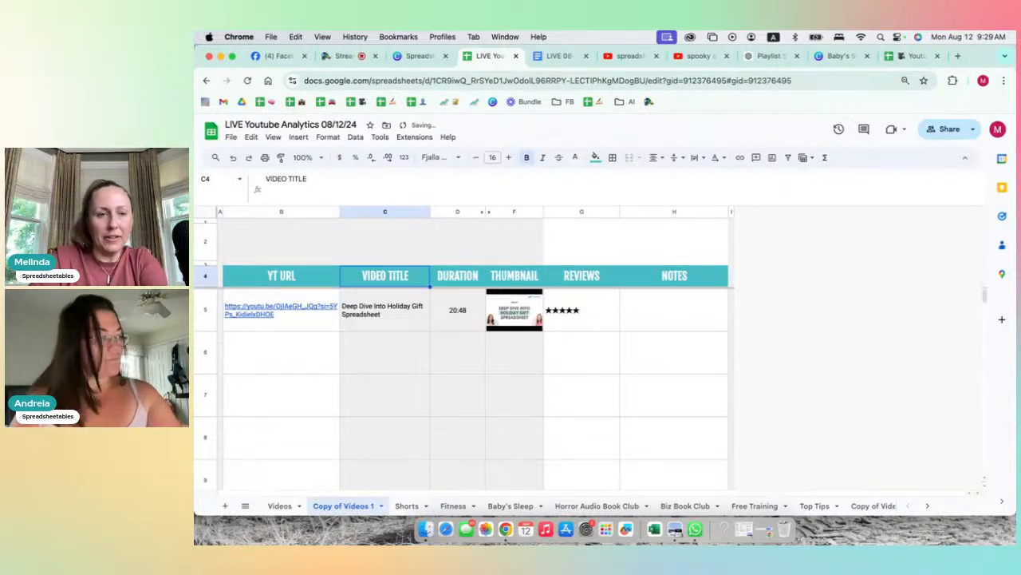
key("Right")
key("Right")
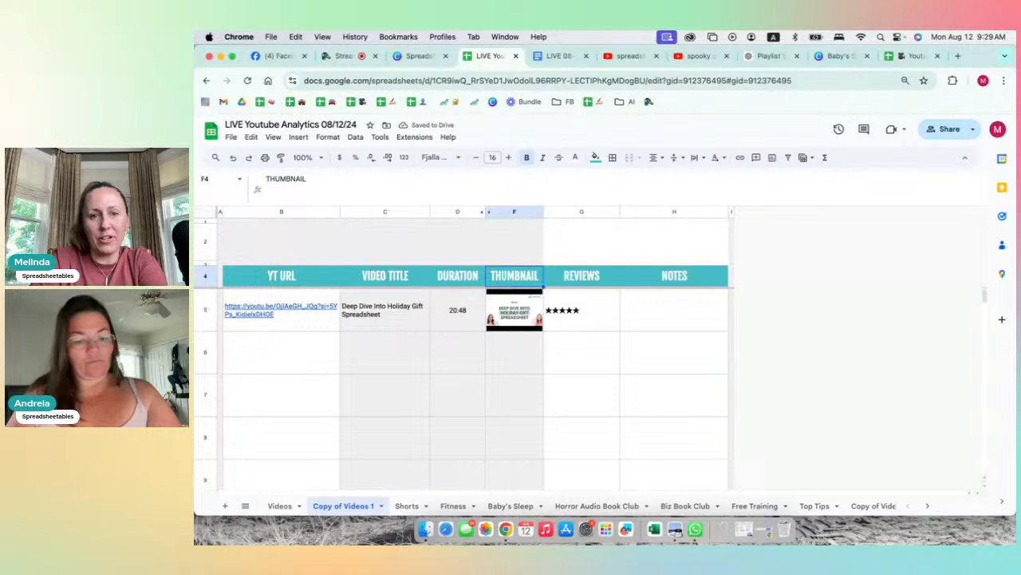
key("Right")
key("Right")
key("Right")
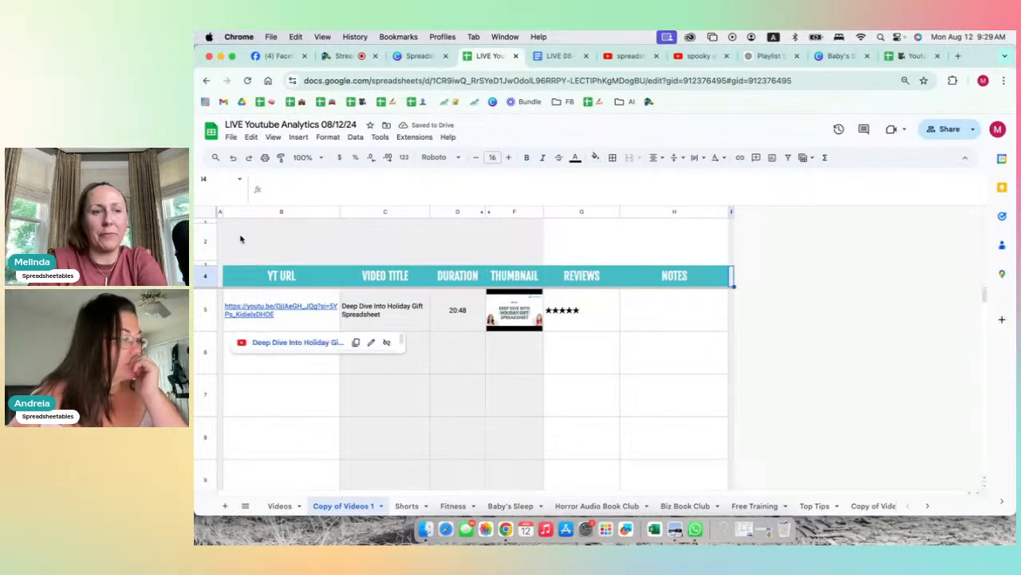
- Reset the fill colour of all cells on the Copy of Videos 1 sheet
left_click(205, 212)
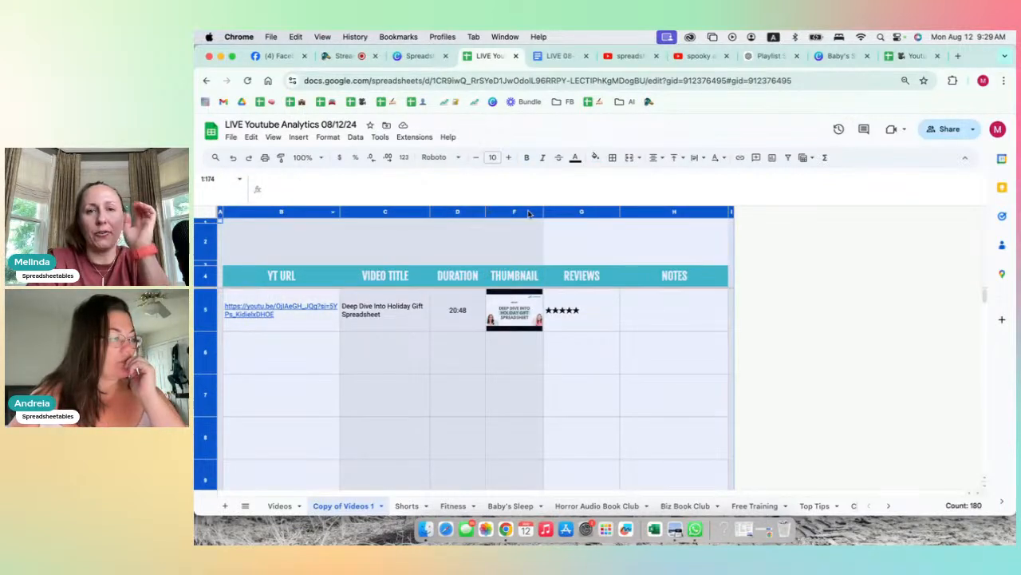
left_click(596, 157)
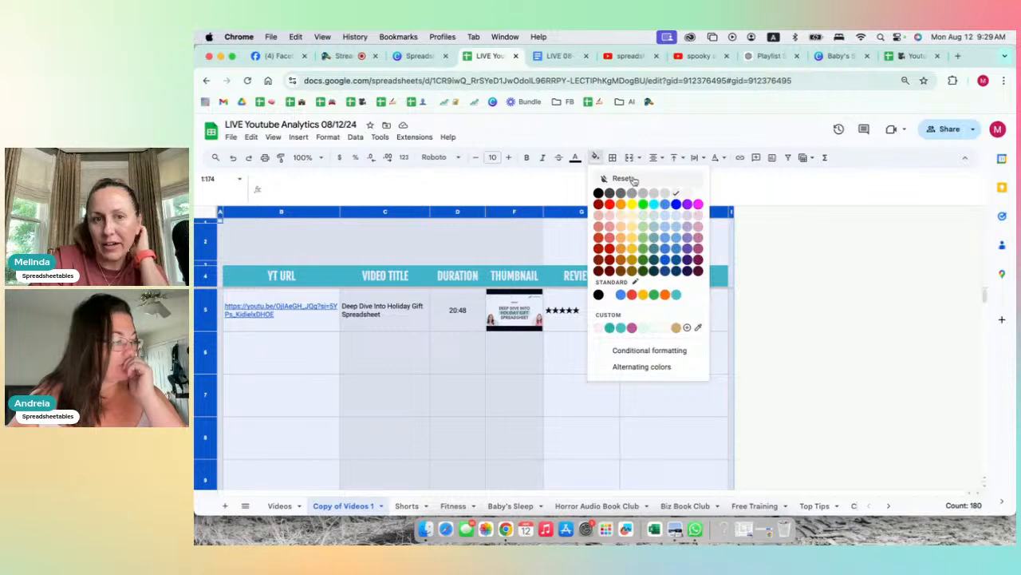
left_click(623, 179)
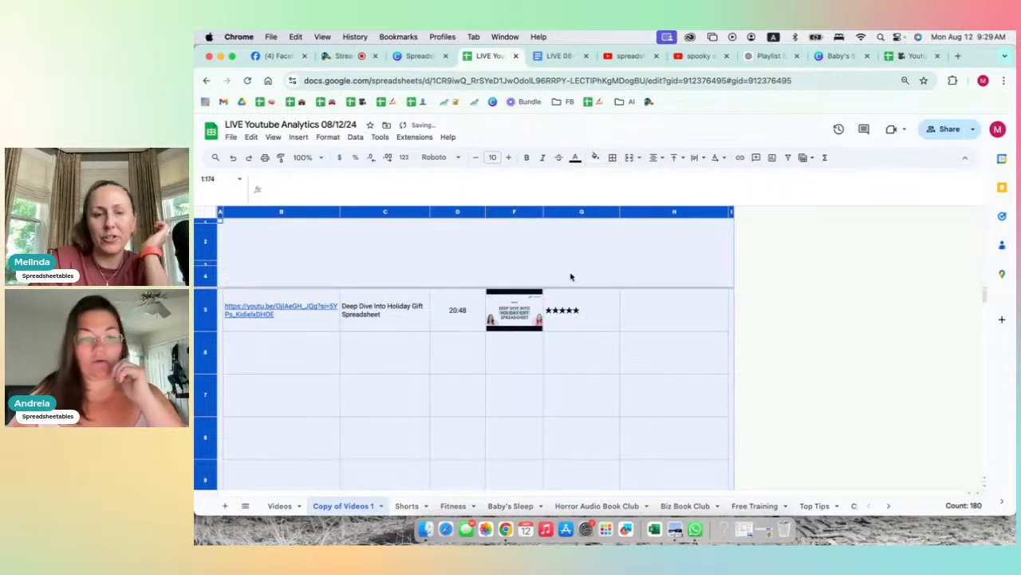
left_click(463, 261)
- Enter the title FITNESS PLAYLIST in B2 and colour its text dark gray
left_click(245, 254)
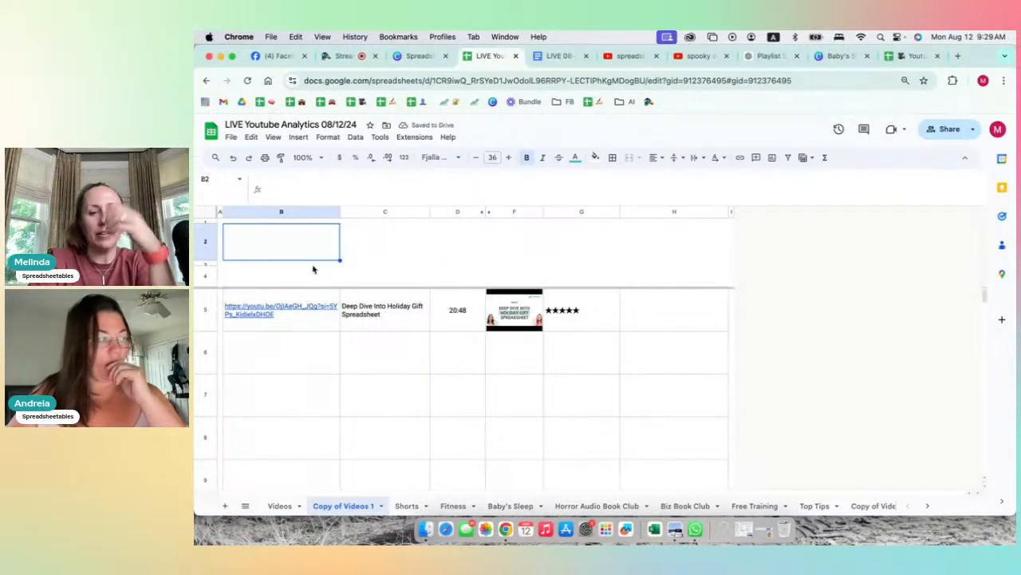
type("FITNES")
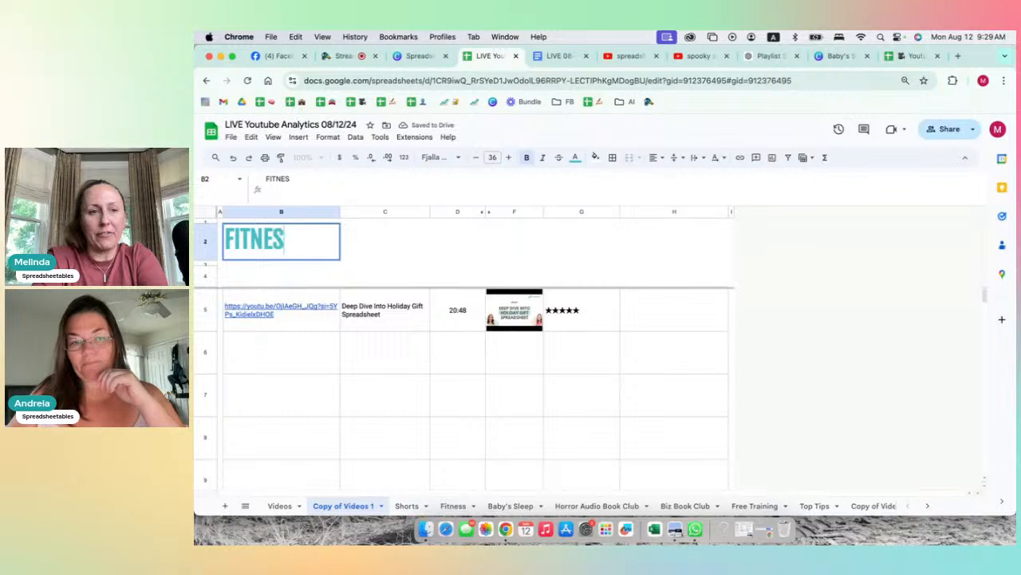
type("S PLAYLIST")
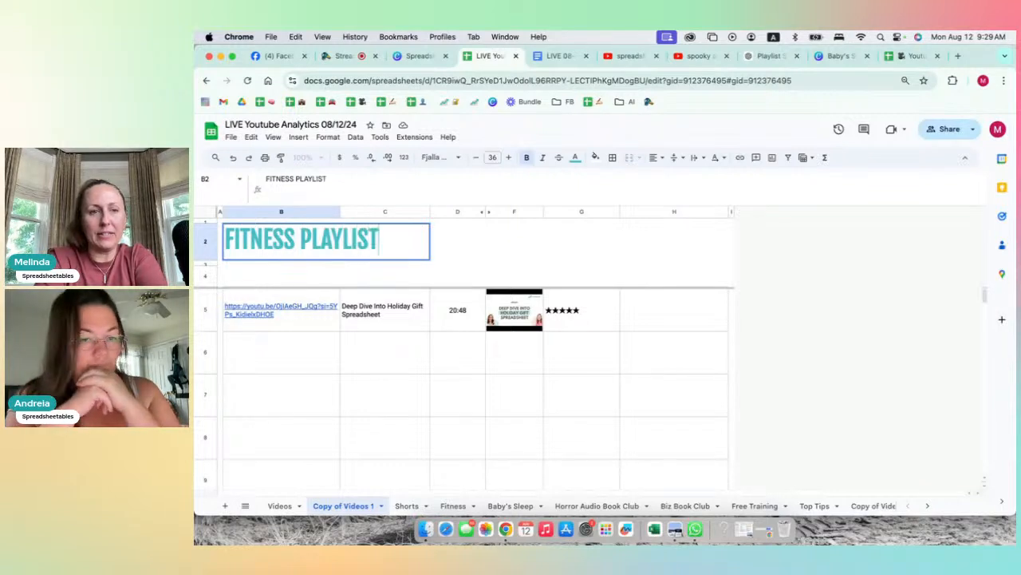
key("Return")
key("Up")
left_click(575, 157)
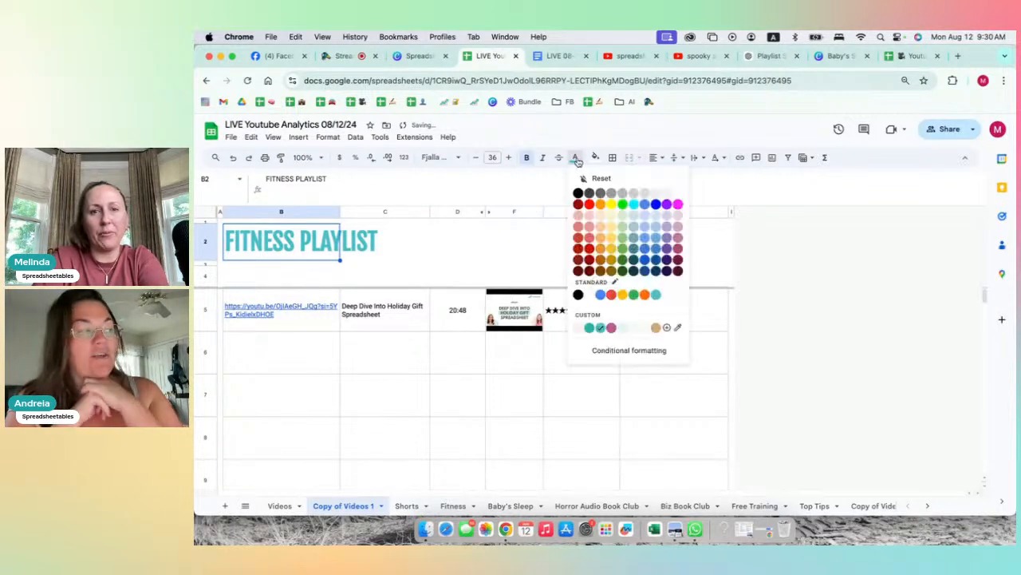
left_click(590, 191)
left_click(457, 255)
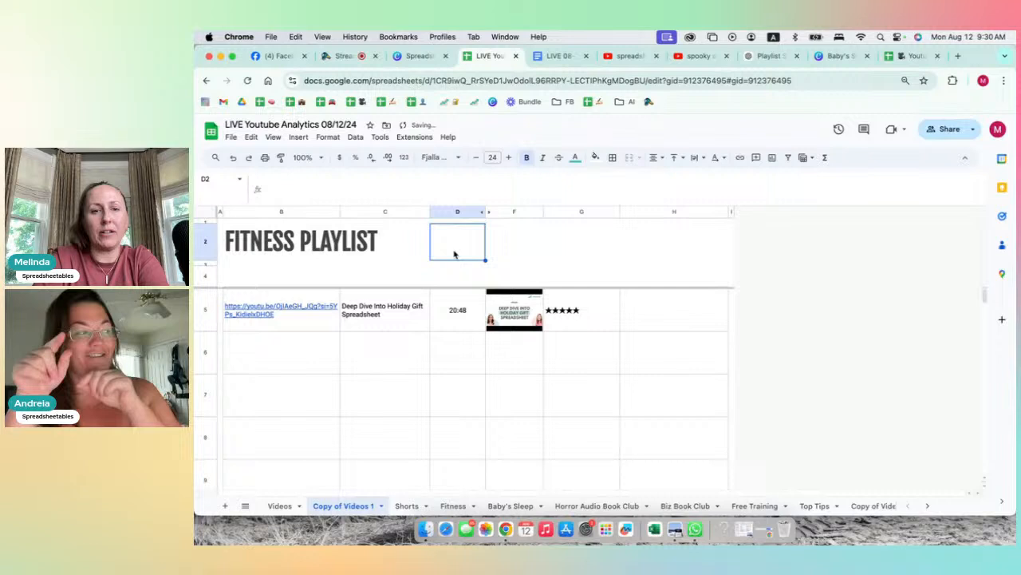
- Replace the content of Reviews cell G5 with a Rating smart chip and set it to four stars
left_click(565, 308)
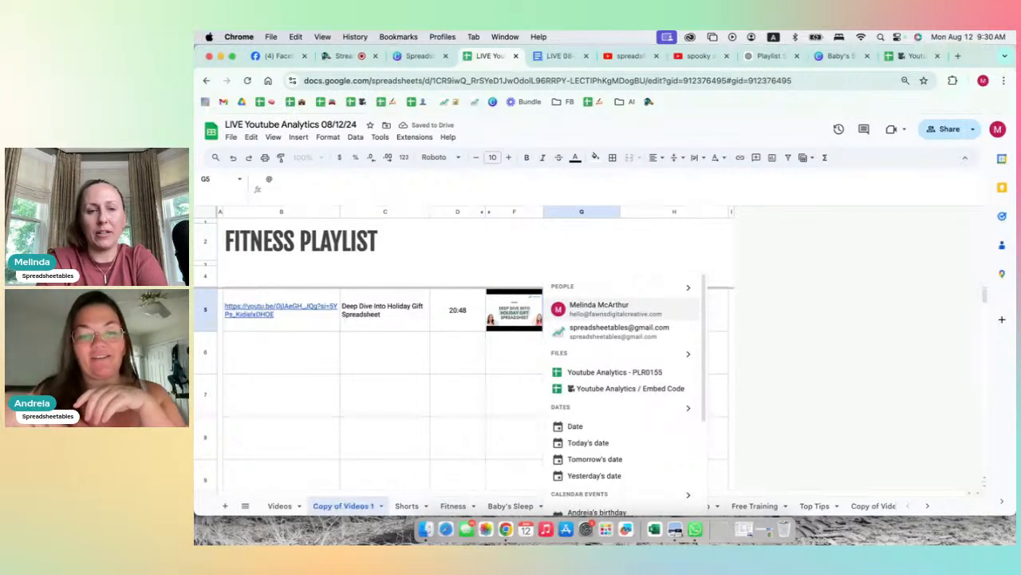
scroll(607, 424, "down", 5)
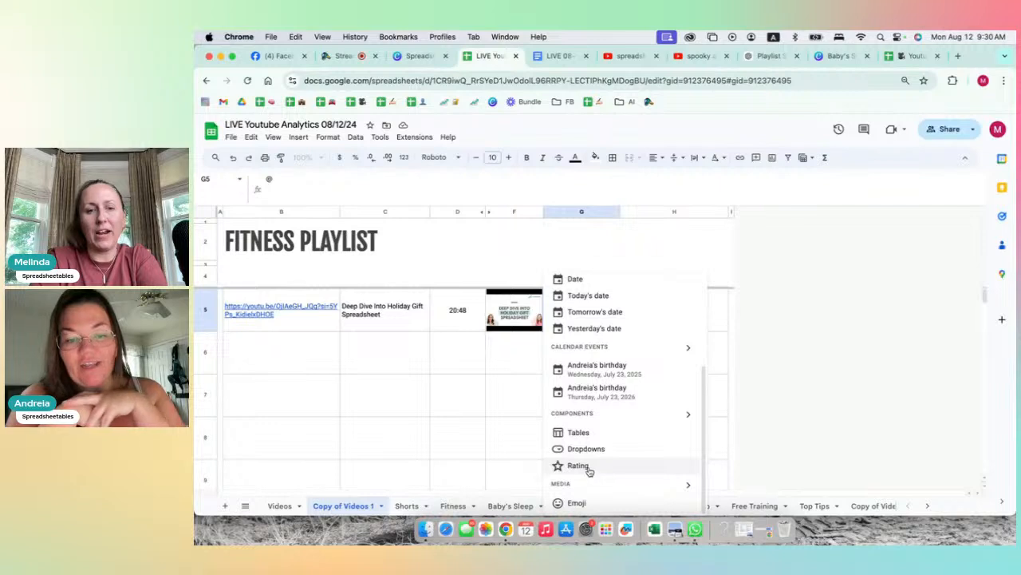
left_click(589, 470)
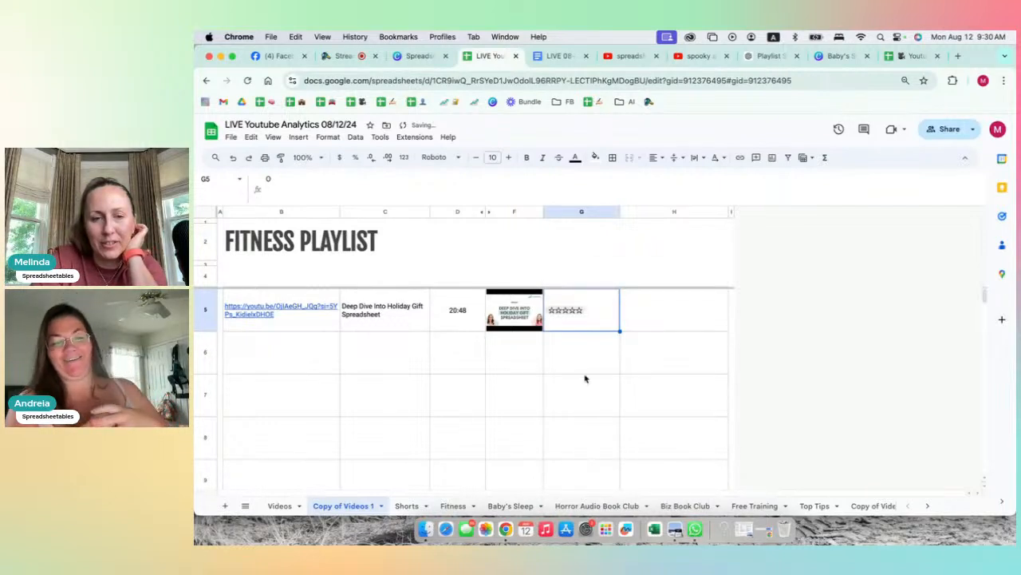
left_click(573, 311)
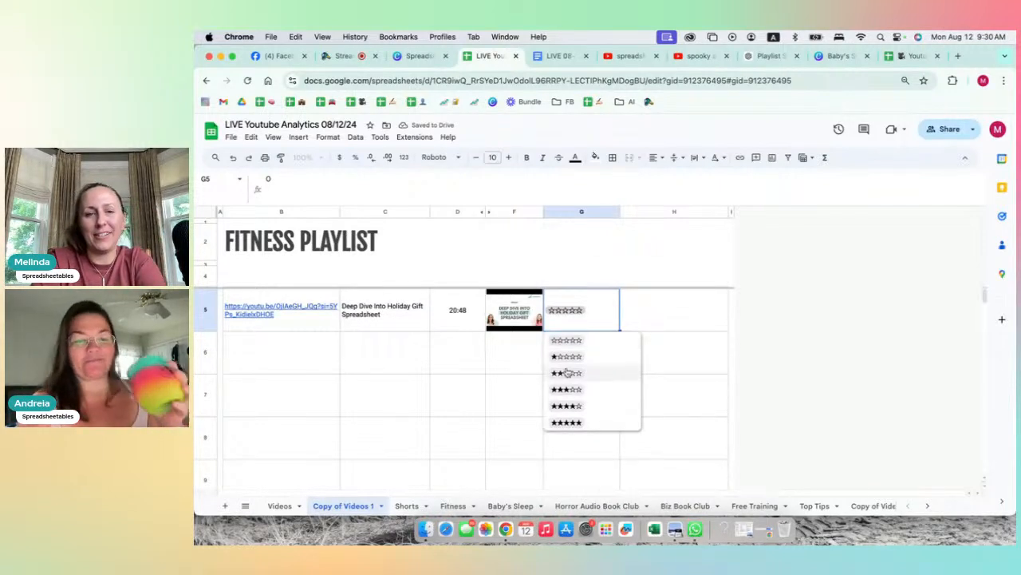
left_click(565, 405)
left_click(644, 377)
left_click(602, 325)
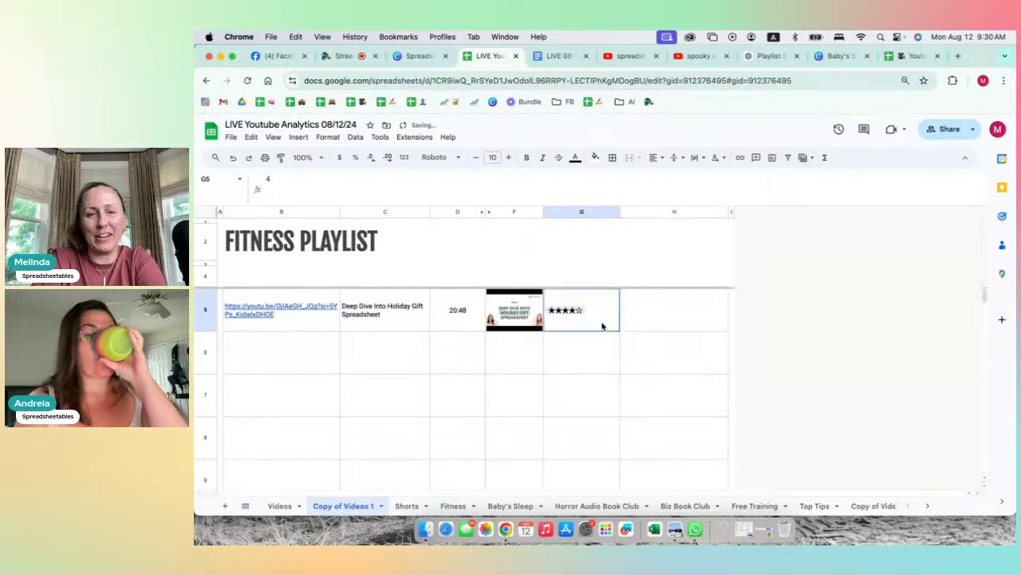
left_click(581, 314)
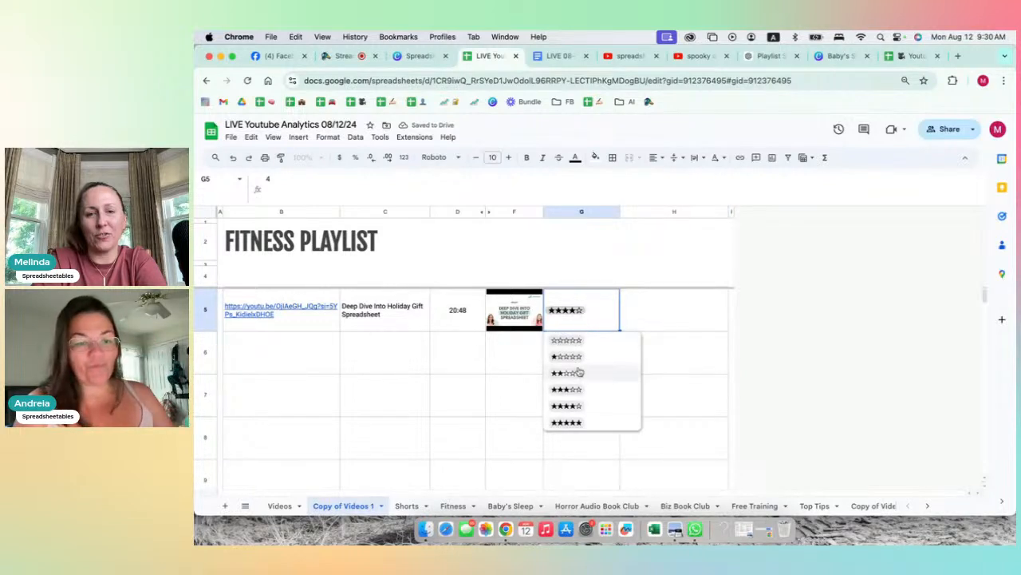
left_click(639, 317)
- Copy the G5 rating into cells G6:G8 and remove the copies again
left_click(597, 322)
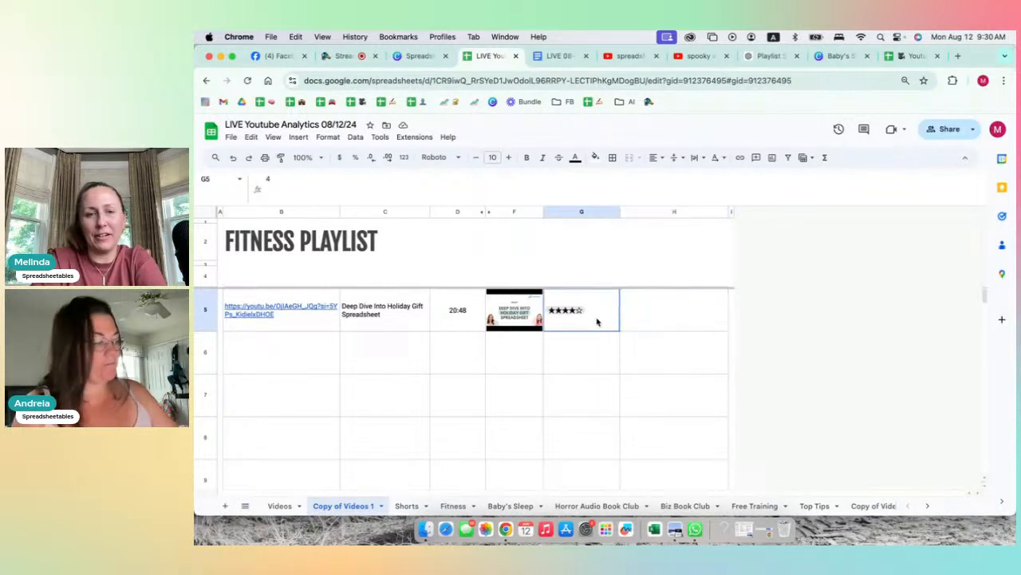
left_click_drag(597, 353, 597, 433)
key("super+v")
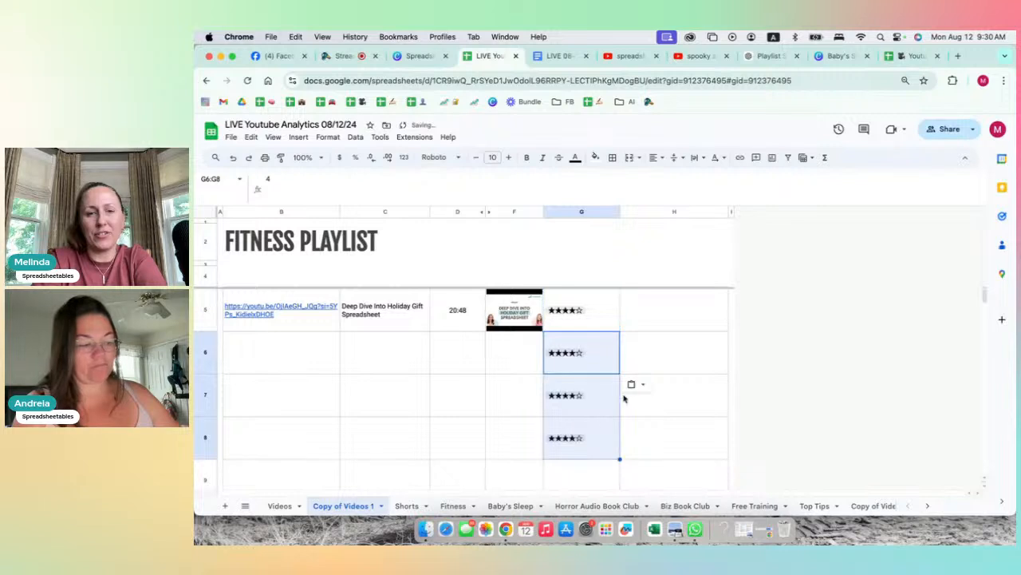
left_click(607, 338)
left_click(605, 319)
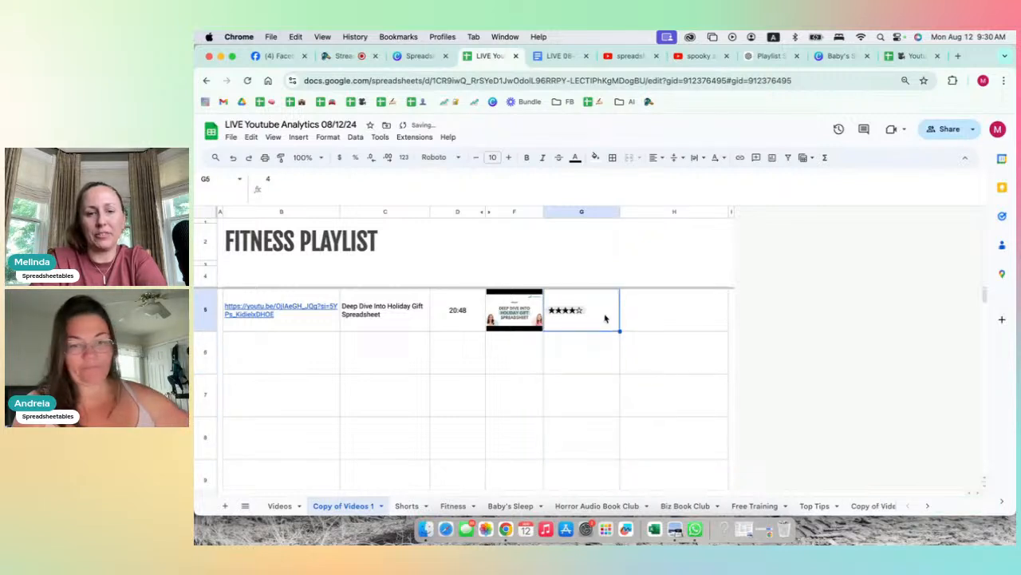
- Paste the G5 rating into G6 and set it to zero stars
left_click(606, 353)
key("super+v")
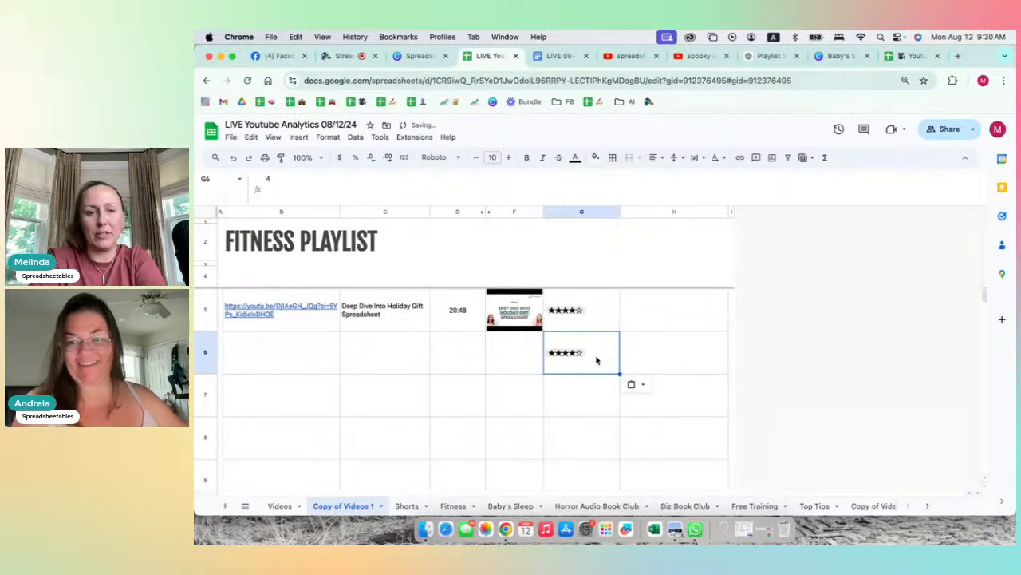
left_click(578, 355)
left_click(576, 389)
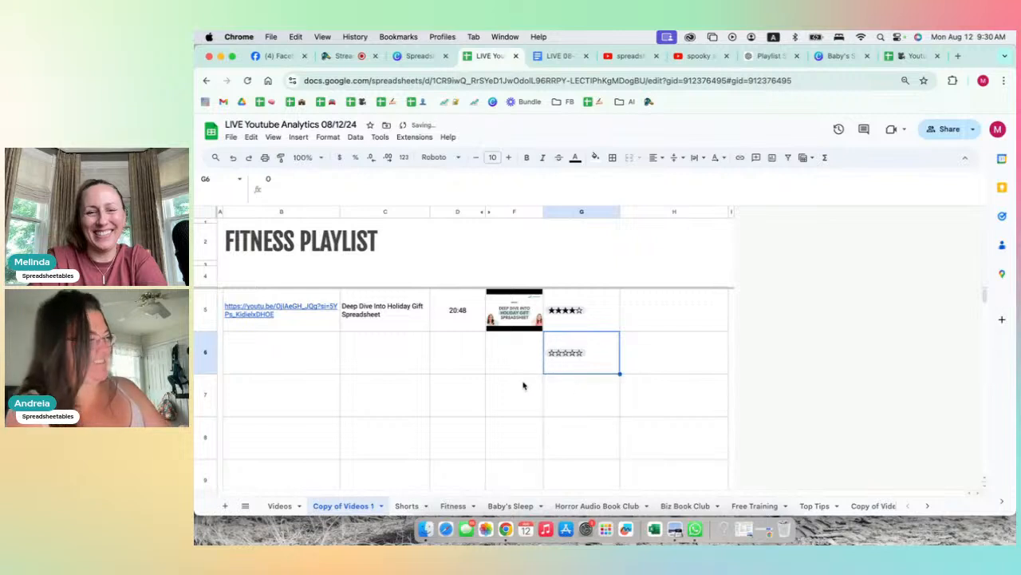
- Unfreeze the title and header rows of the sheet
left_click(484, 358)
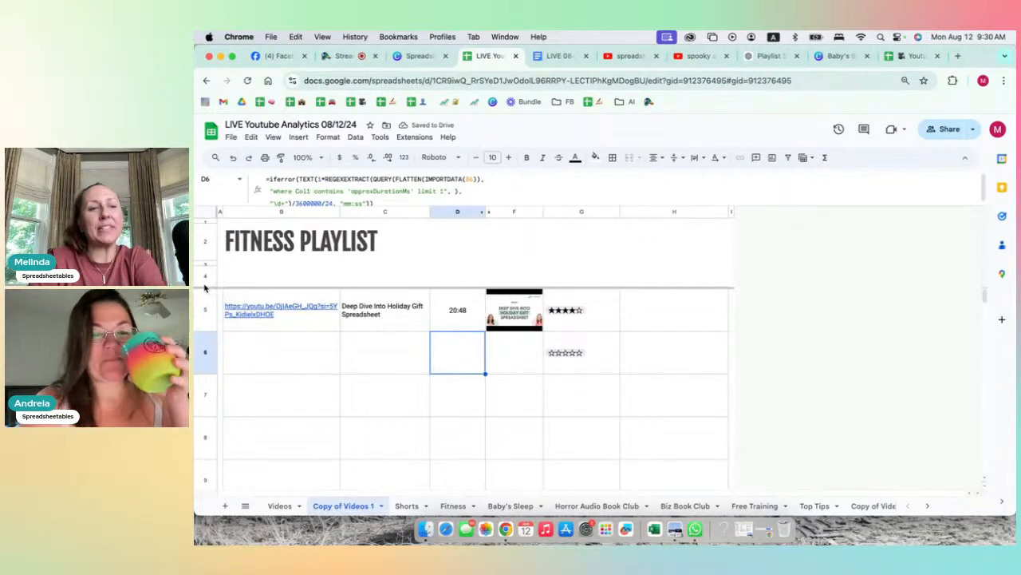
scroll(282, 321, "down", 1)
scroll(283, 321, "up", 1)
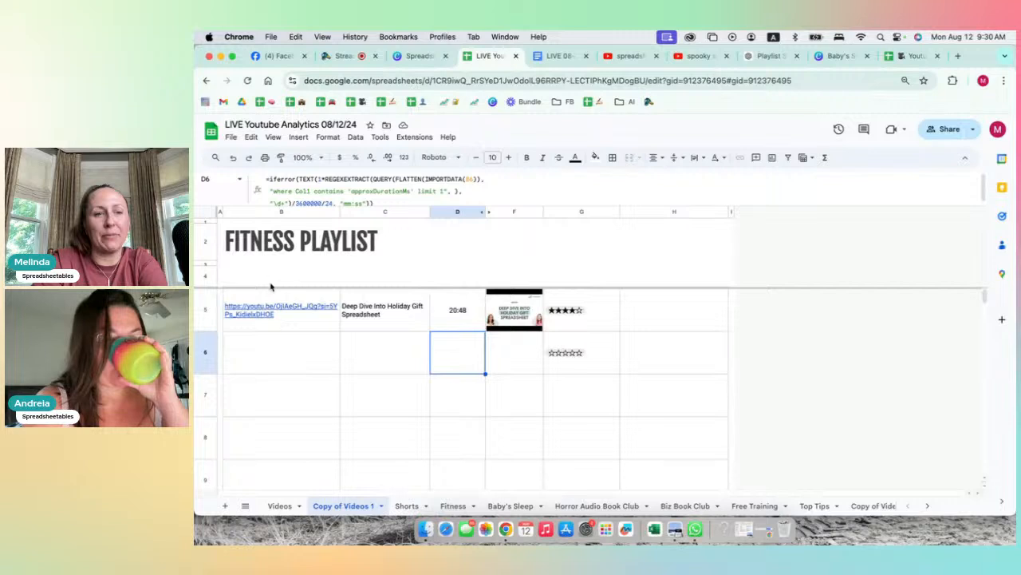
left_click_drag(203, 289, 204, 220)
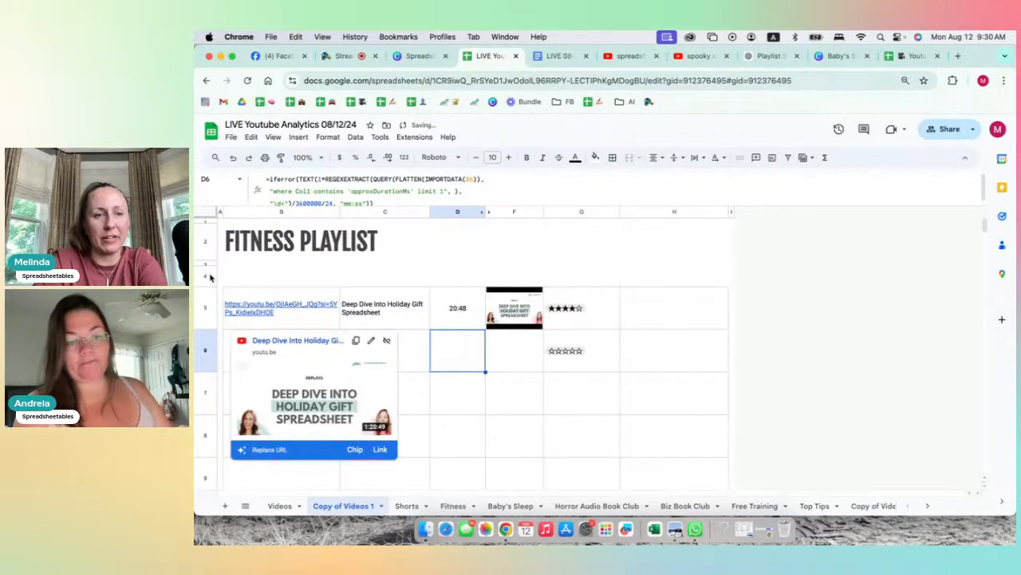
- Colour the text of header row 4 dark gray
left_click(235, 277)
left_click(206, 276)
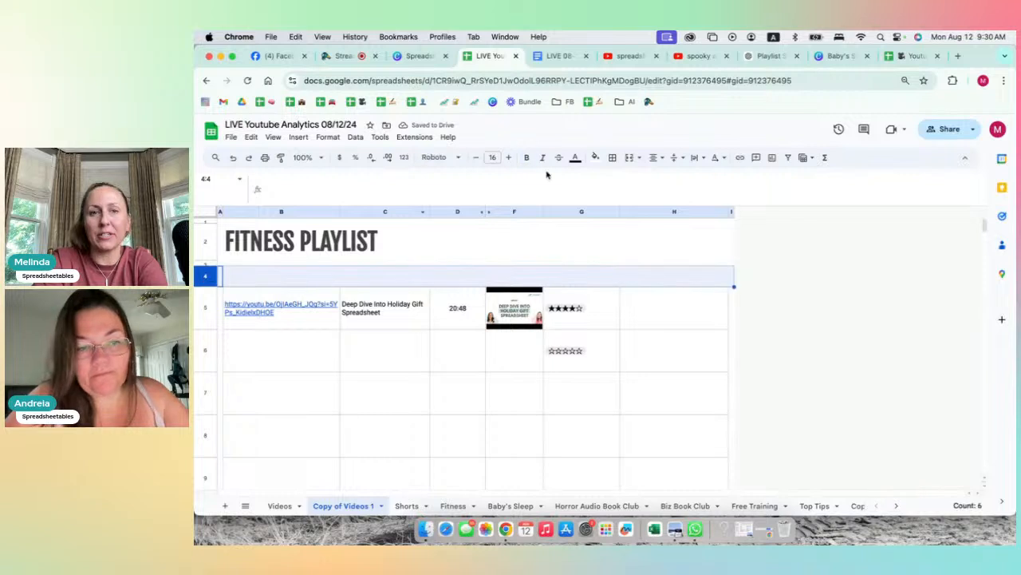
left_click(574, 157)
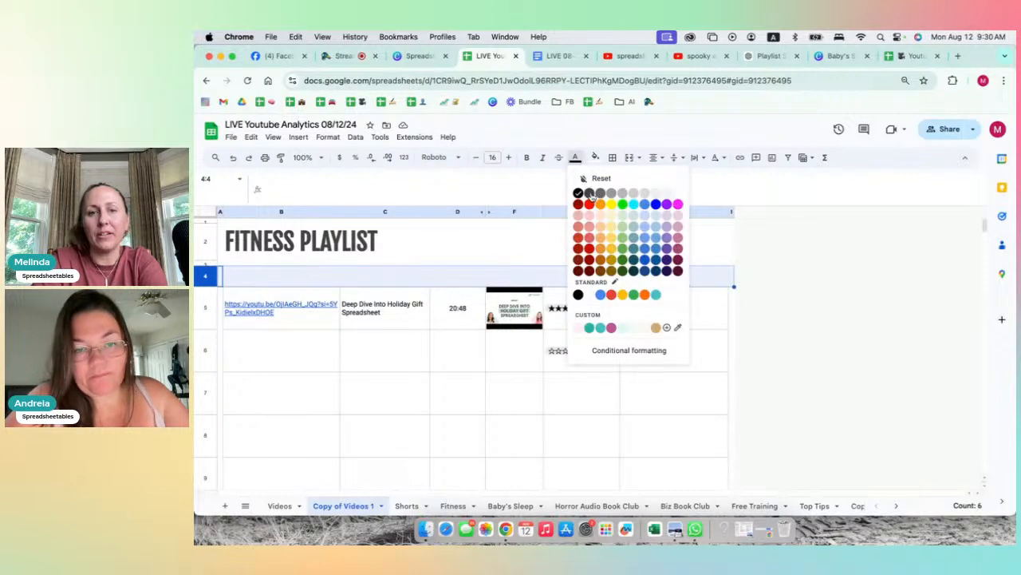
left_click(589, 193)
left_click(563, 243)
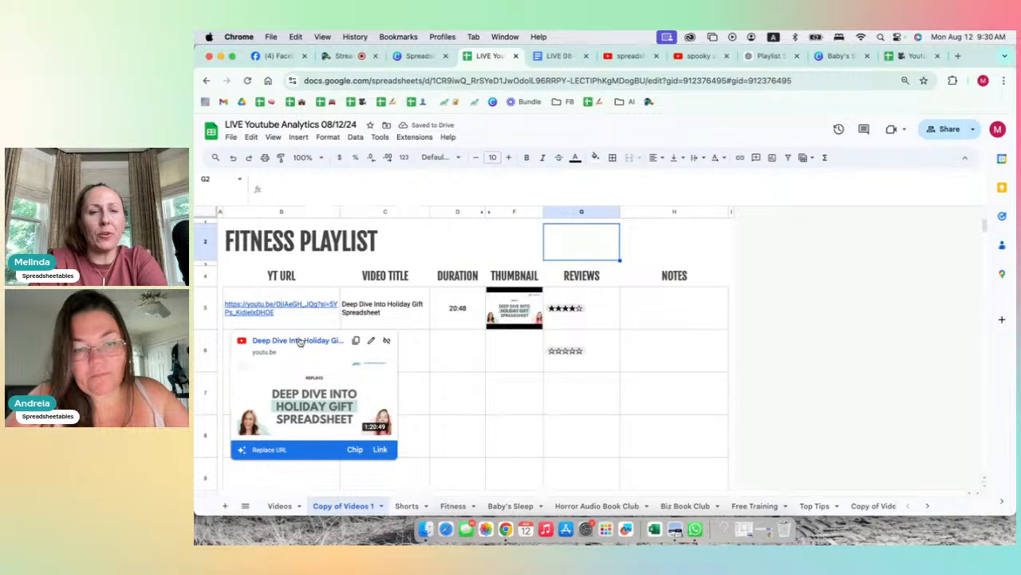
left_click(472, 233)
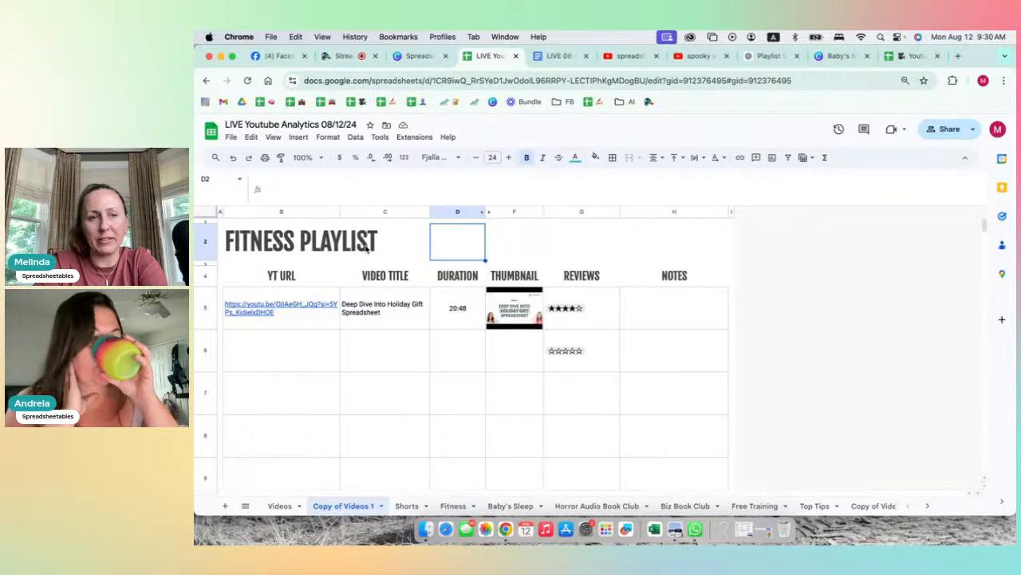
- Format header row 4 in the Poppins font without bold at size 10
left_click(205, 276)
left_click(527, 157)
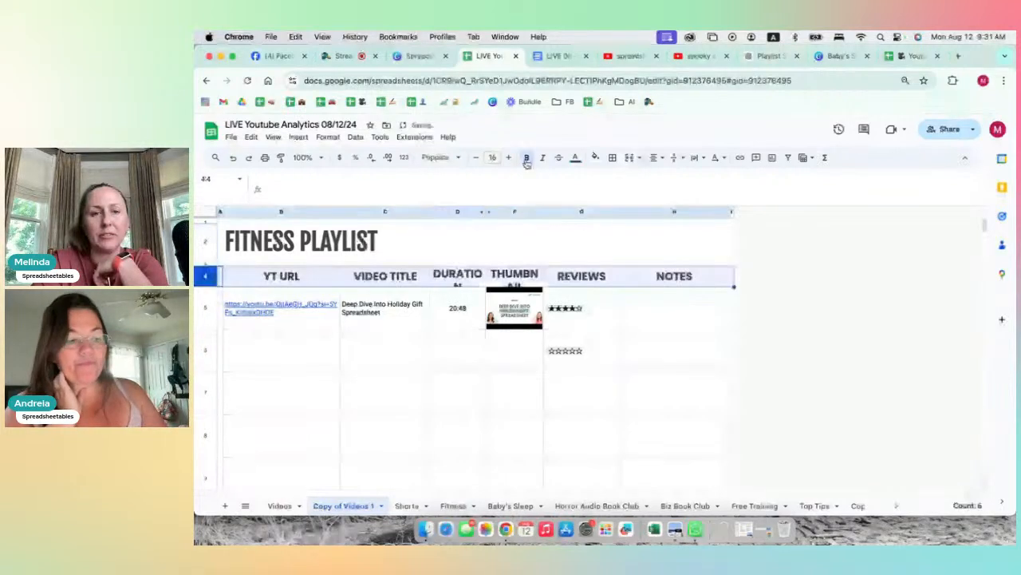
left_click(477, 158)
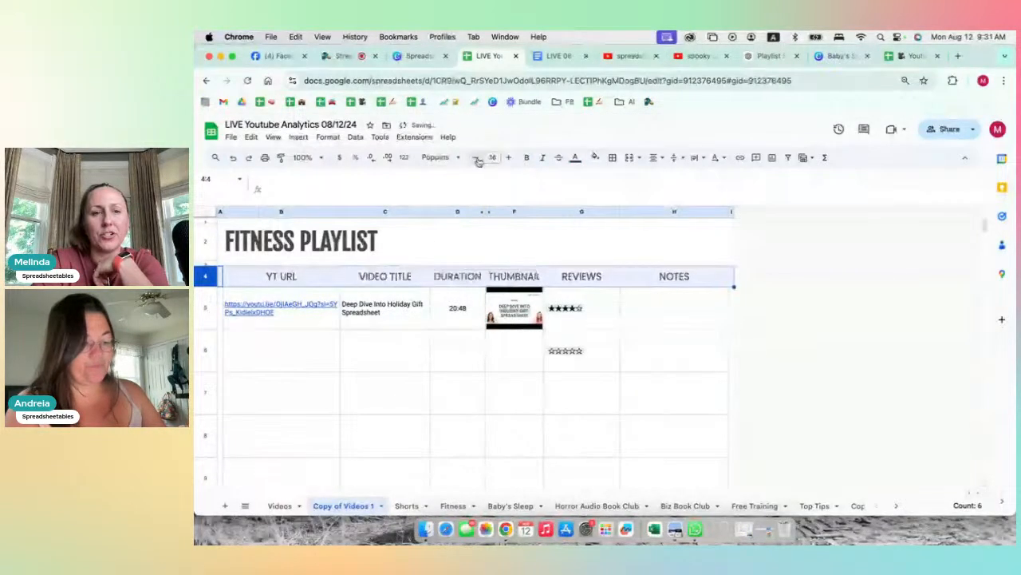
left_click(478, 159)
left_click(478, 160)
left_click(478, 160)
left_click(478, 160)
left_click(502, 277)
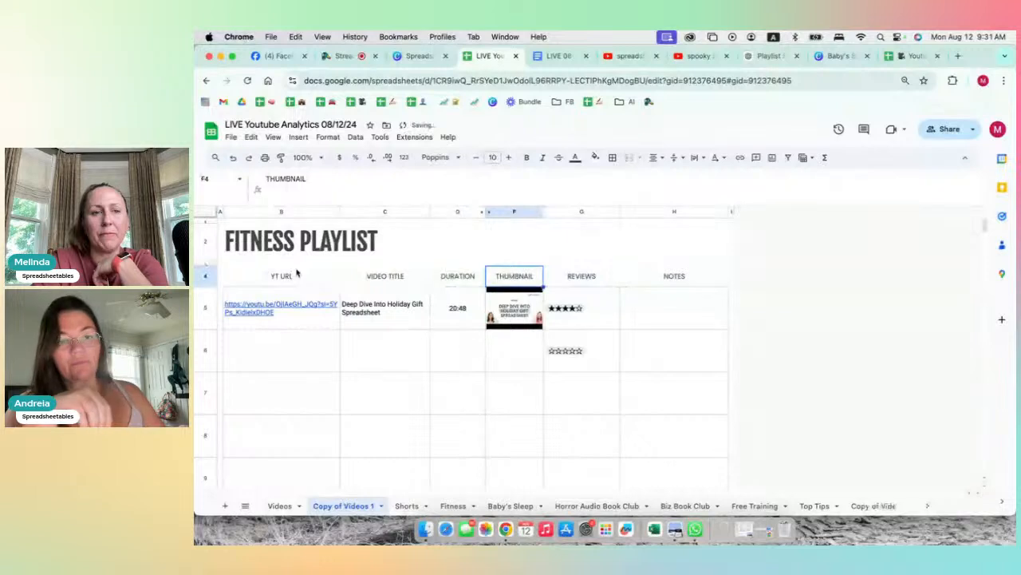
- Set the Fitness Playlist title in B2 to the Cabin Sketch font
left_click(297, 241)
left_click(442, 157)
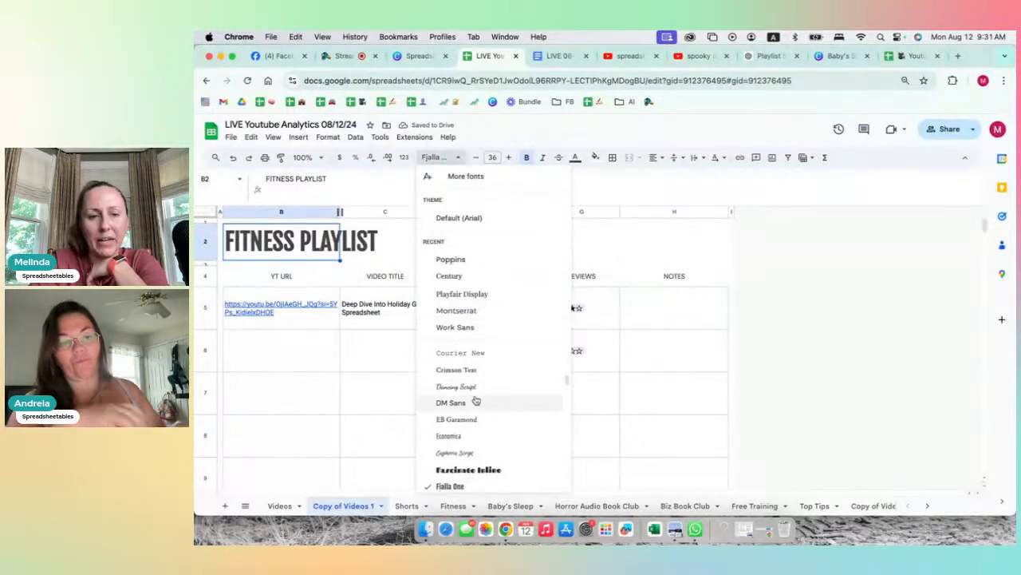
scroll(476, 400, "down", 3)
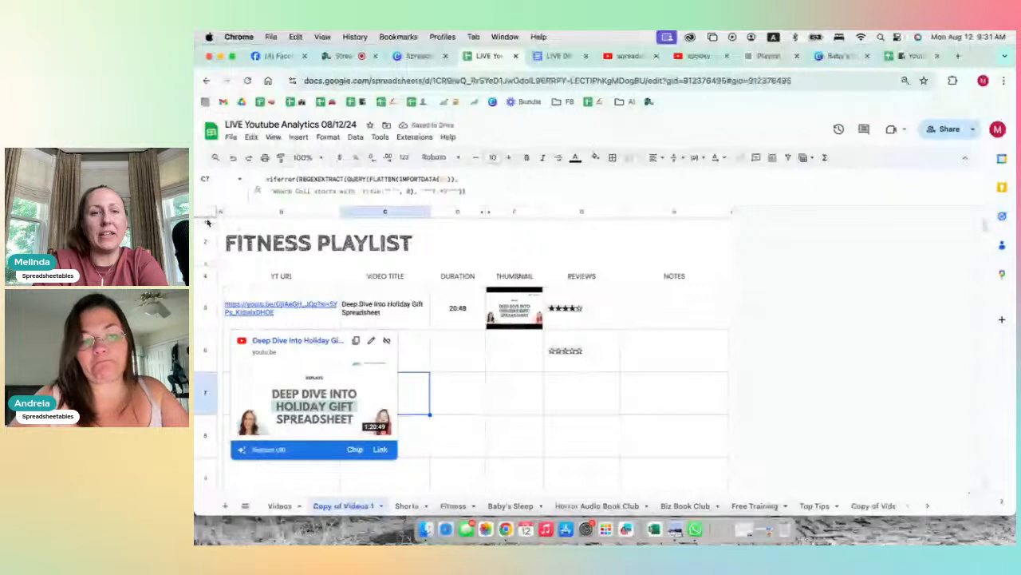
- Centre the Fitness Playlist title across merged cells B2:H2 and make row 2 slightly taller
left_click(227, 236)
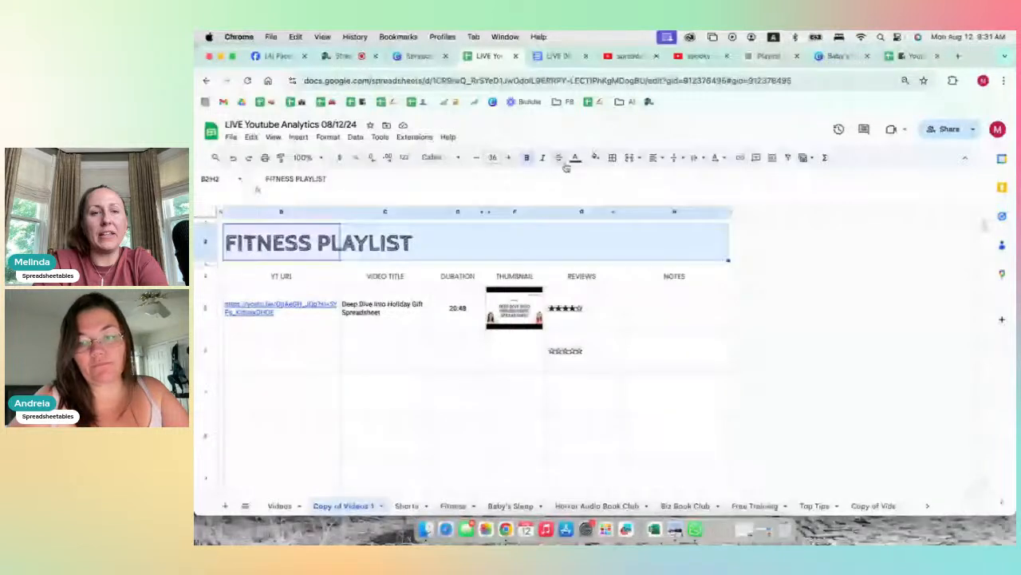
left_click(654, 158)
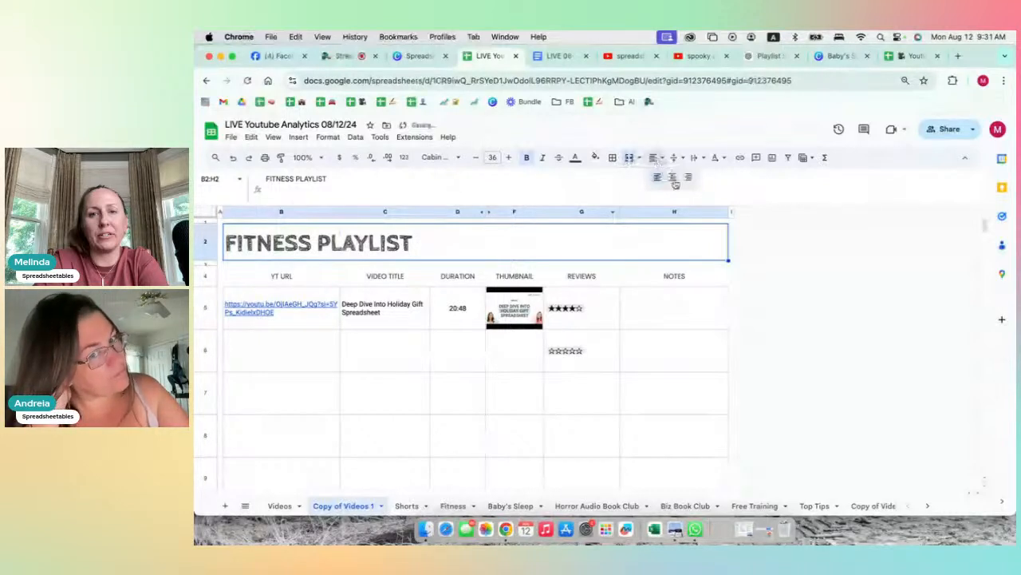
left_click(672, 177)
left_click(674, 275)
left_click(326, 250)
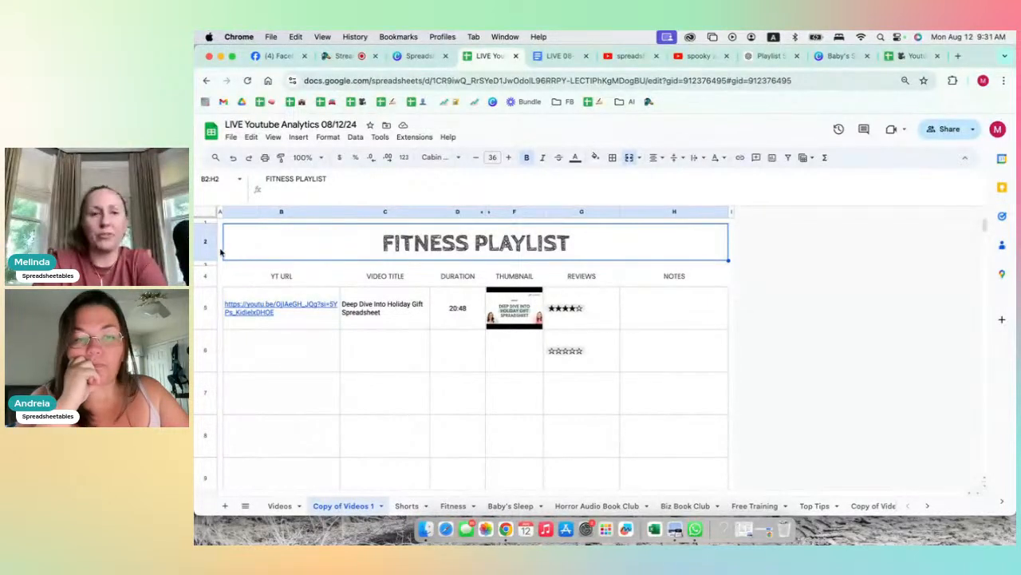
left_click_drag(205, 260, 205, 274)
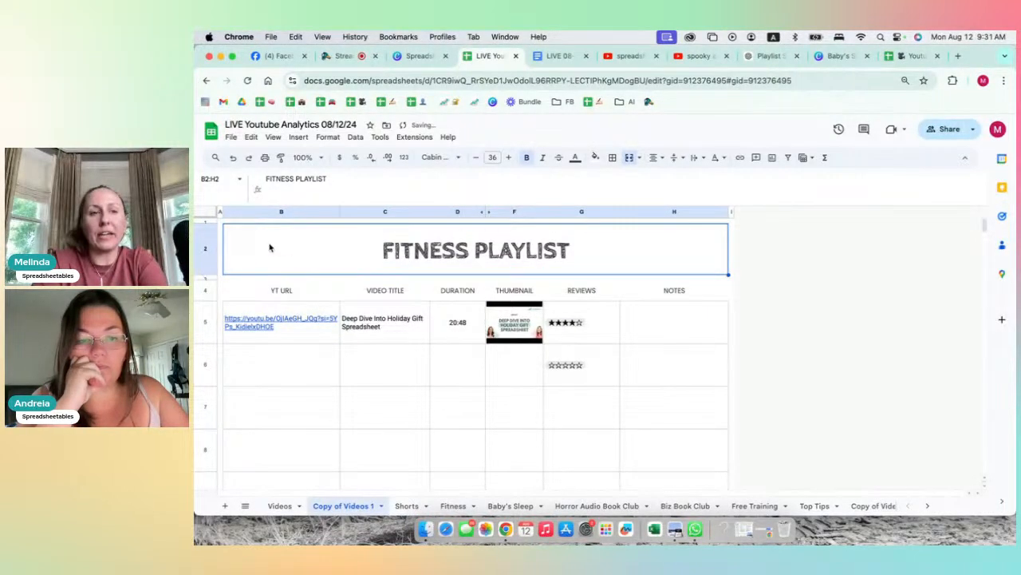
- Compare the Baby's Sleep, Shorts and Fitness sheets for title styling, and return to the Copy of Videos 1 sheet
left_click(507, 506)
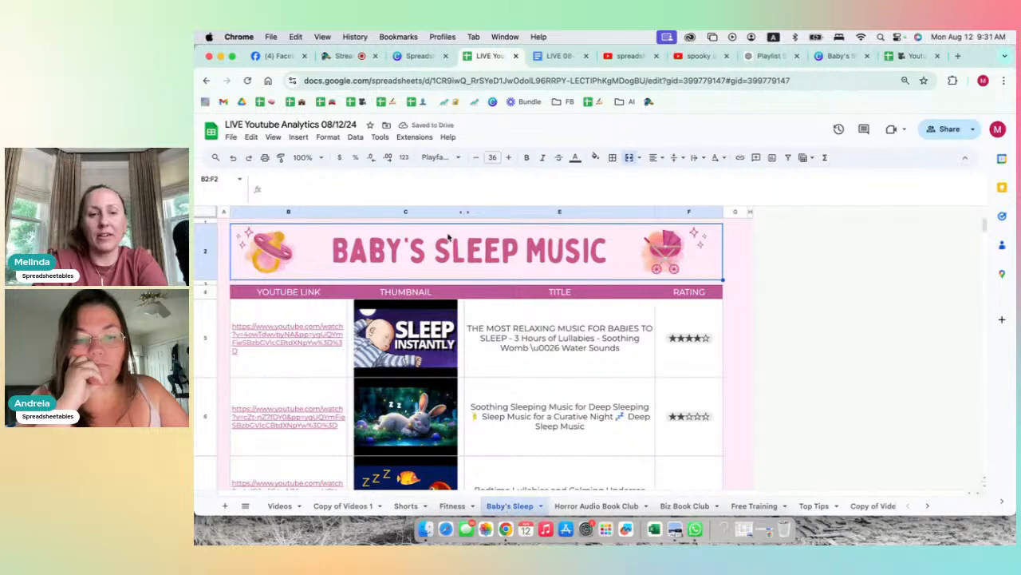
left_click(405, 505)
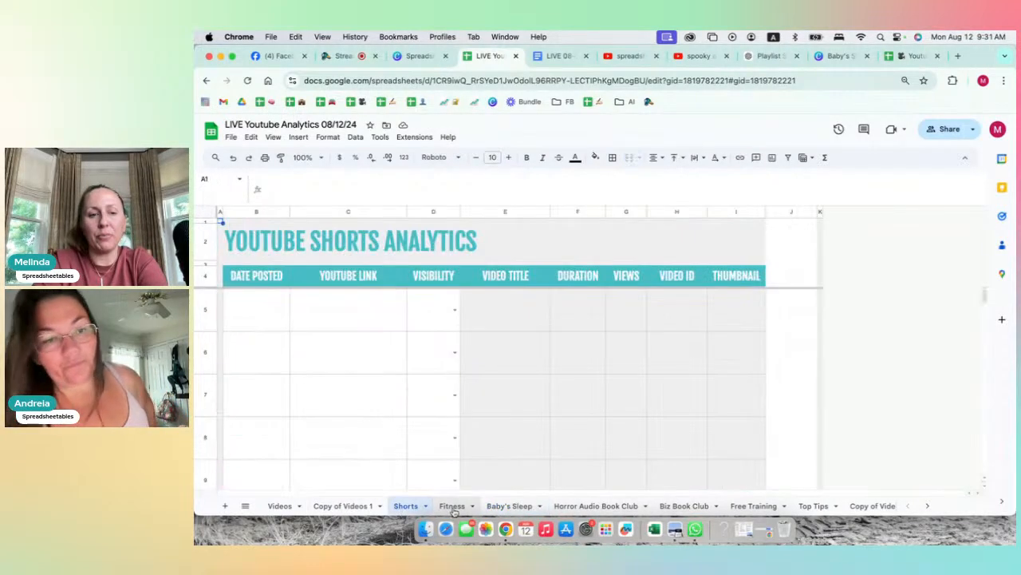
left_click(451, 505)
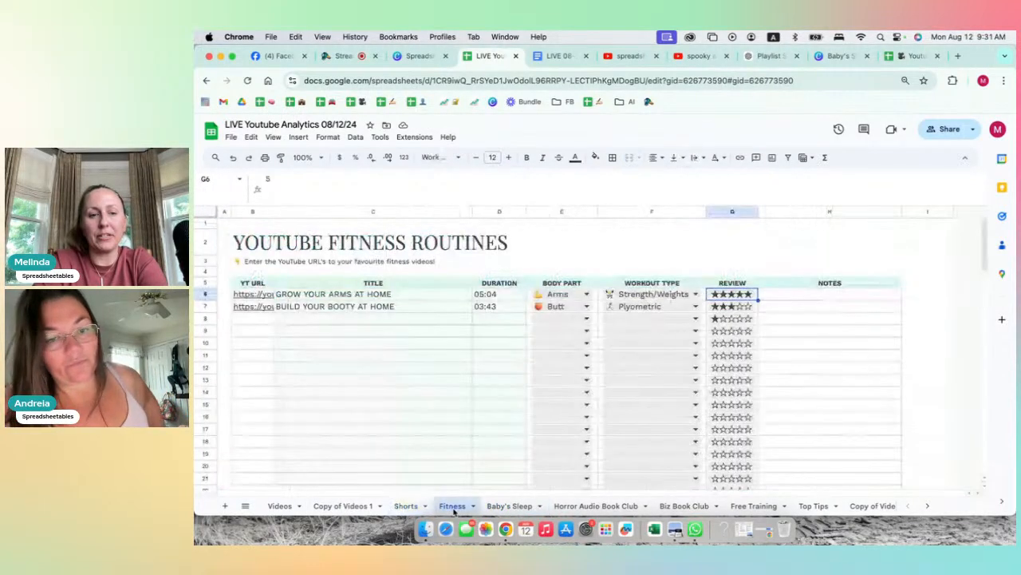
left_click(360, 509)
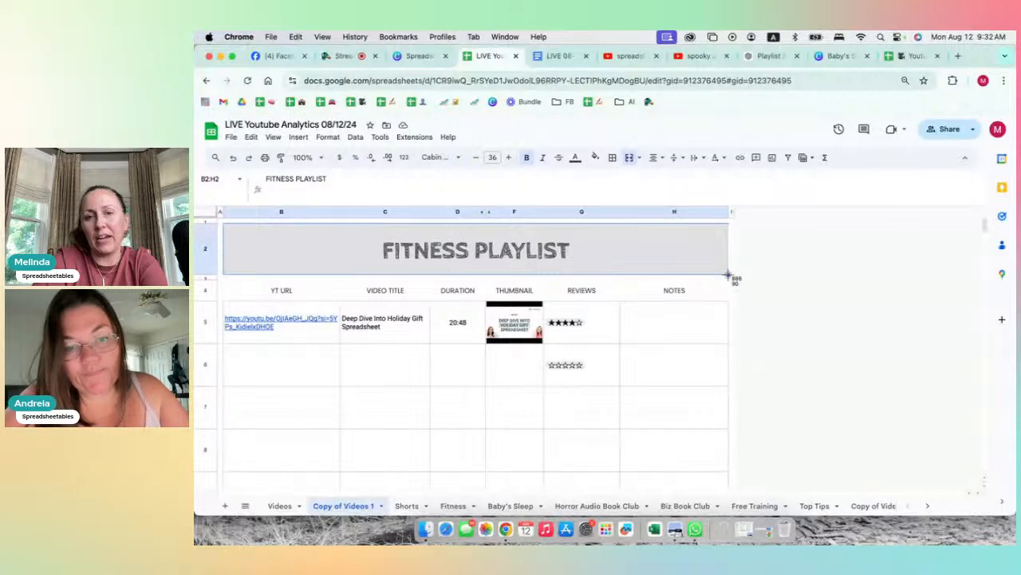
- Capture the title area and examine the Canva banner pages and the Horror Audio Book Club sheet as header examples
left_click_drag(728, 274, 727, 275)
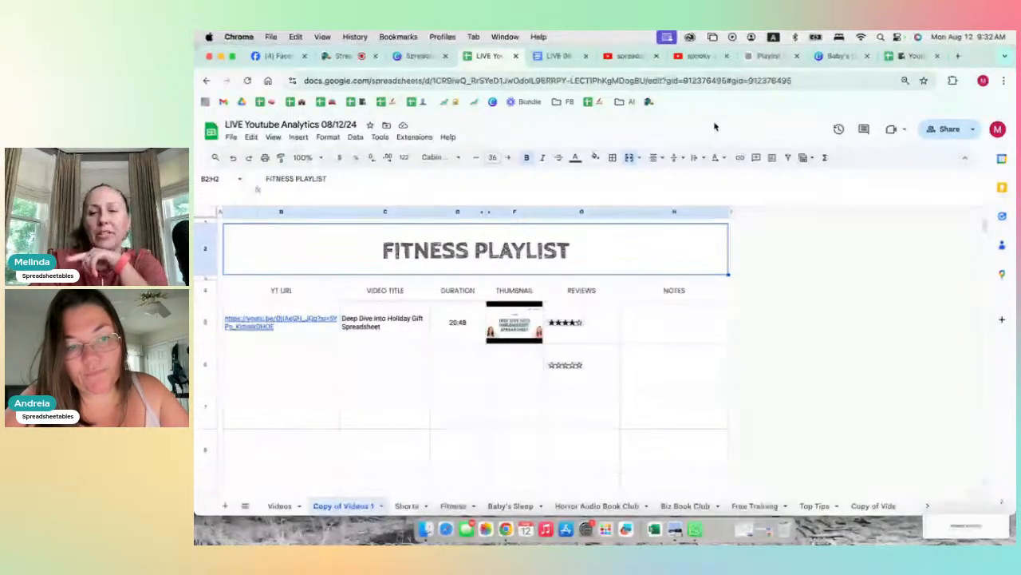
left_click(838, 56)
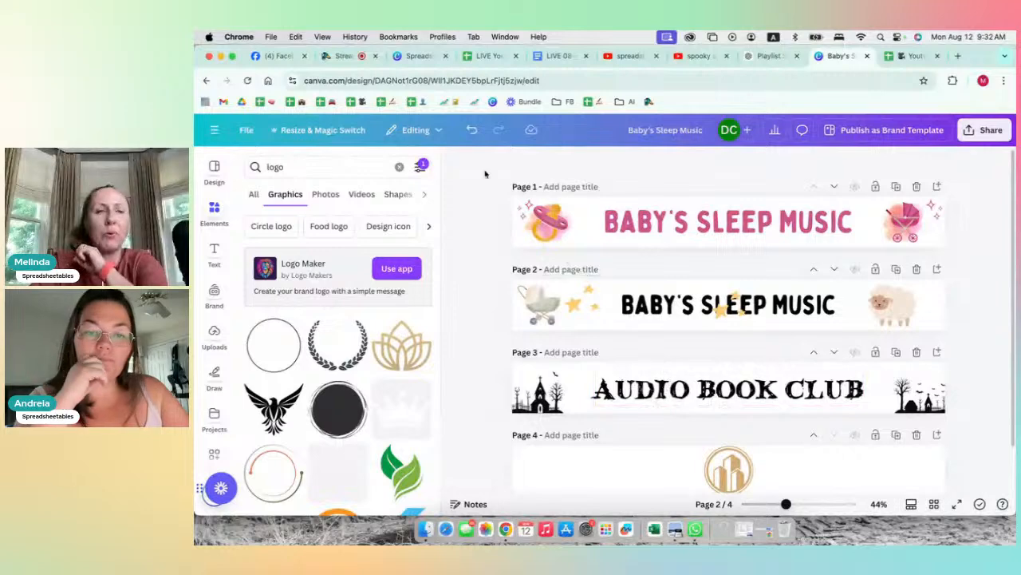
left_click(490, 56)
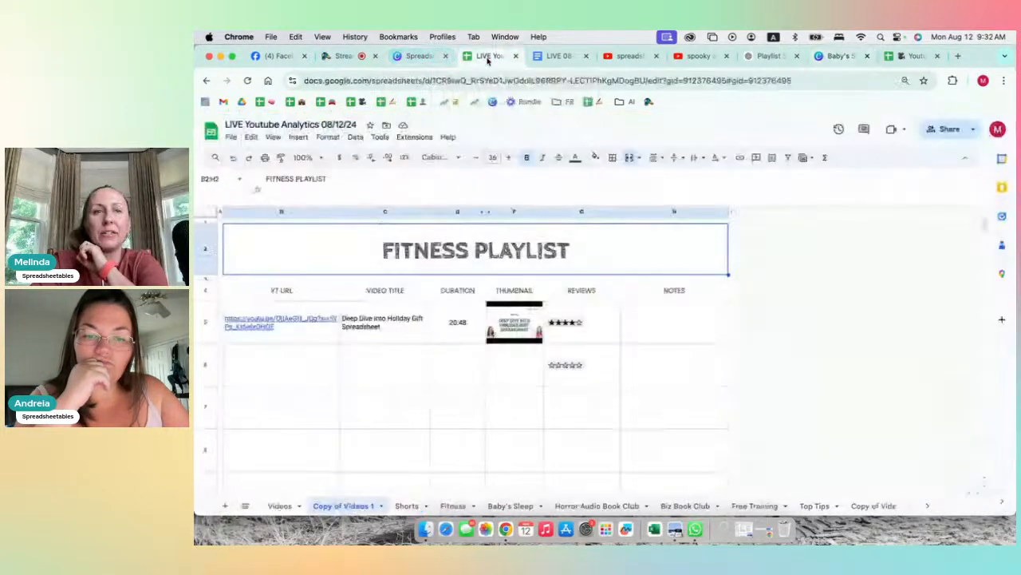
left_click(597, 505)
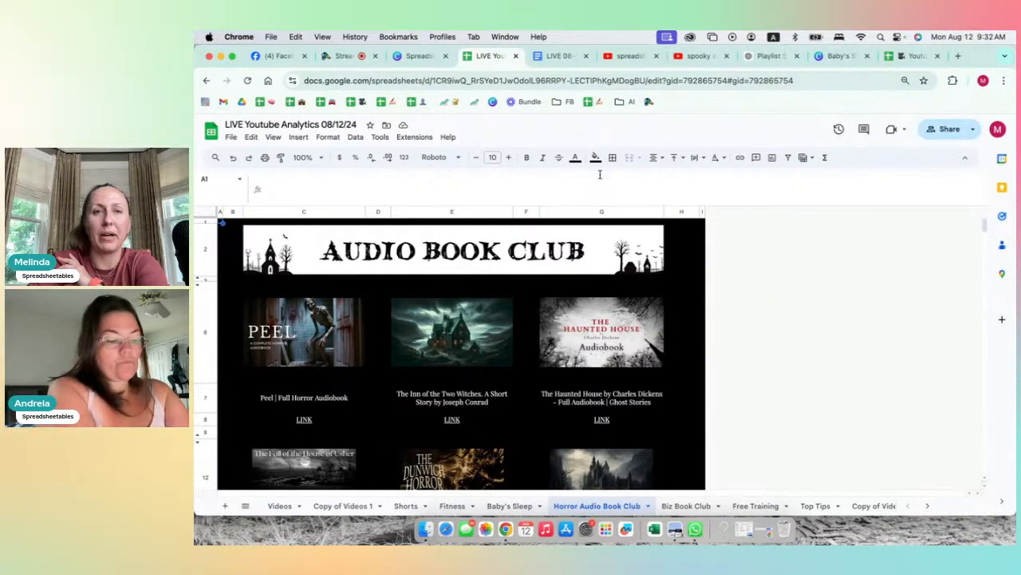
left_click(343, 506)
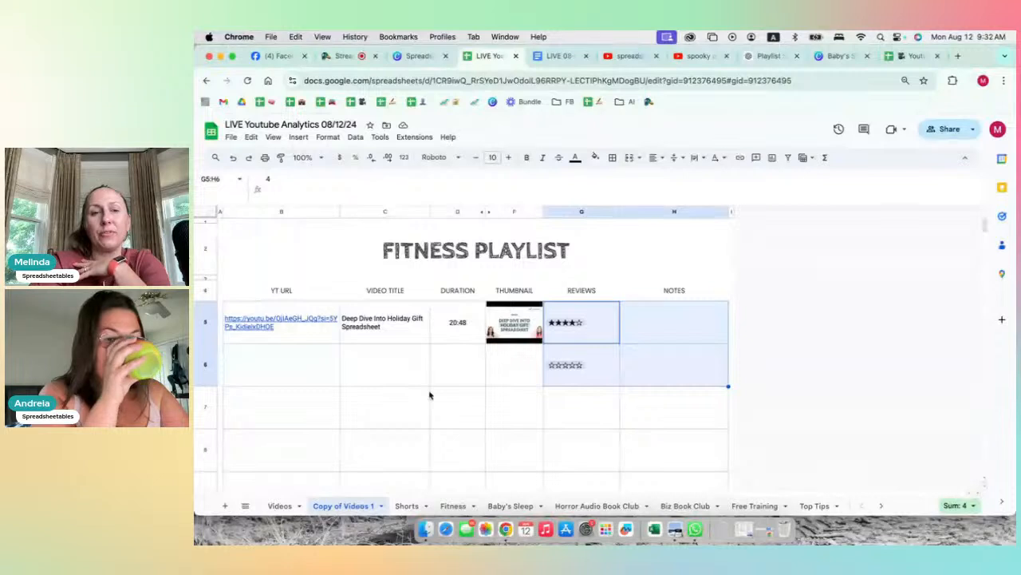
- Format rows 5 to 10 of the playlist table in the Open Sans font
left_click(206, 321)
scroll(271, 391, "down", 2)
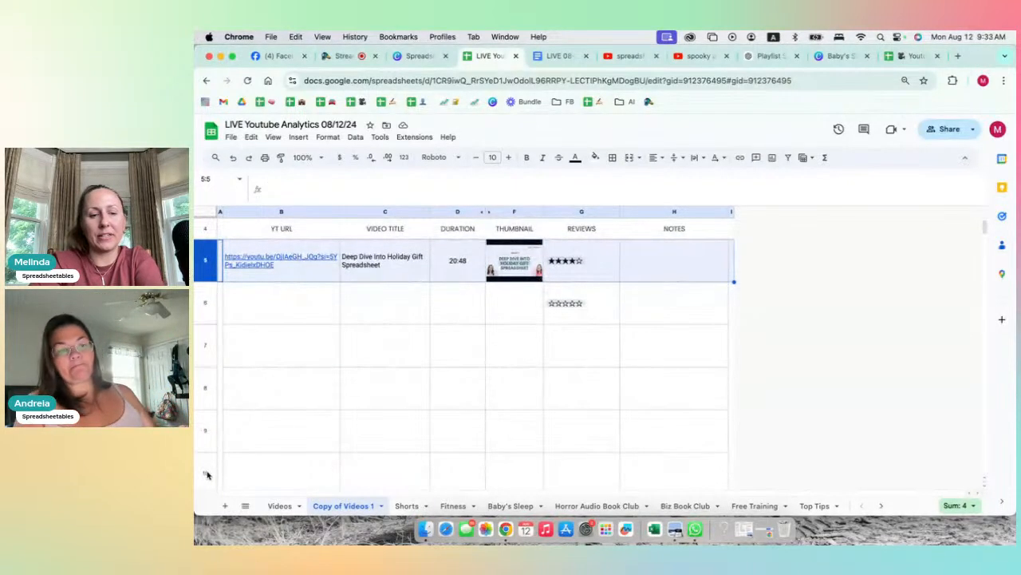
left_click(206, 475, "shift")
scroll(399, 335, "up", 2)
left_click(439, 157)
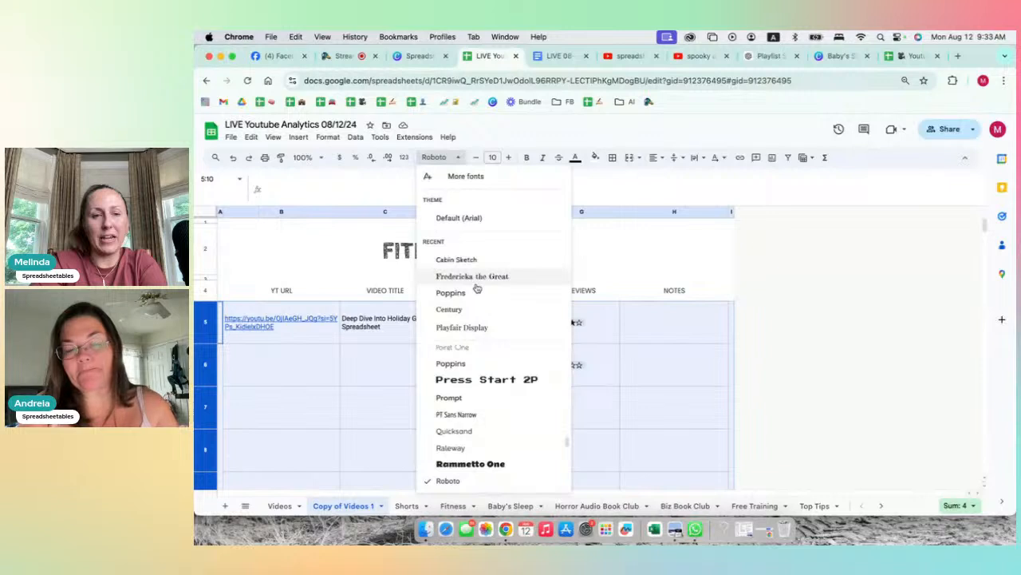
scroll(451, 397, "up", 2)
left_click(449, 397)
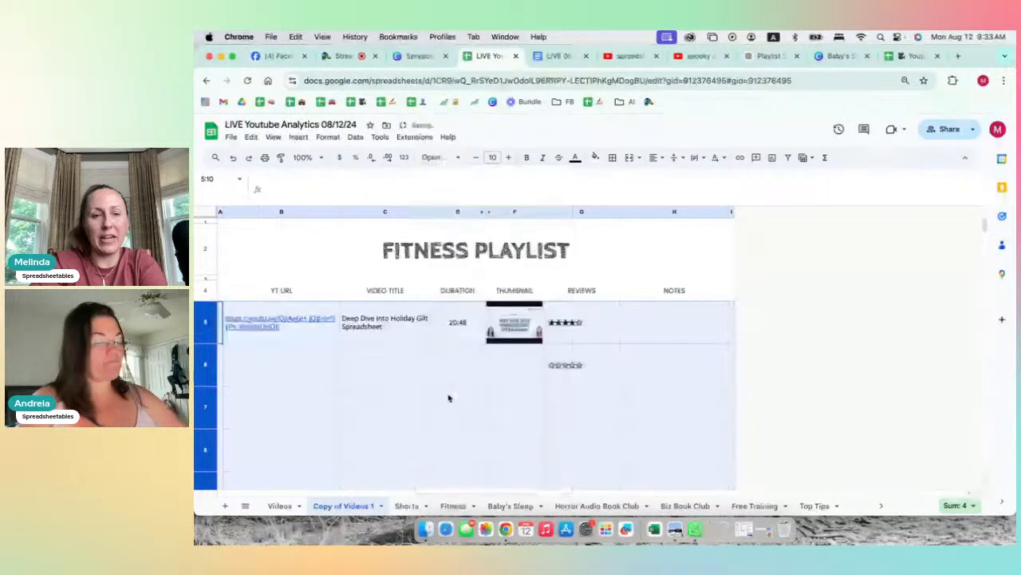
- Try a pale custom fill colour on the entire sheet
left_click(449, 397)
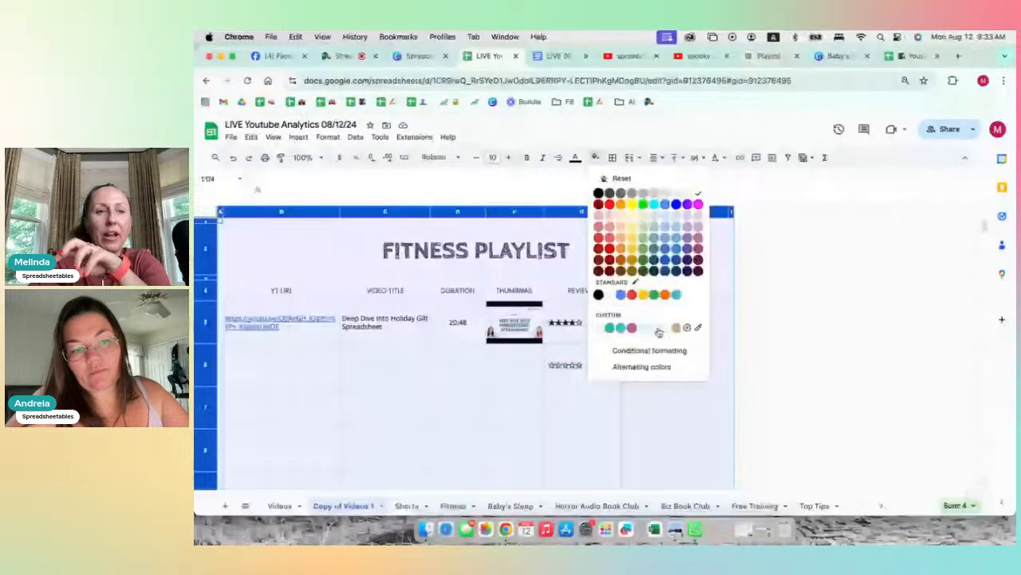
left_click(658, 332)
left_click(682, 395)
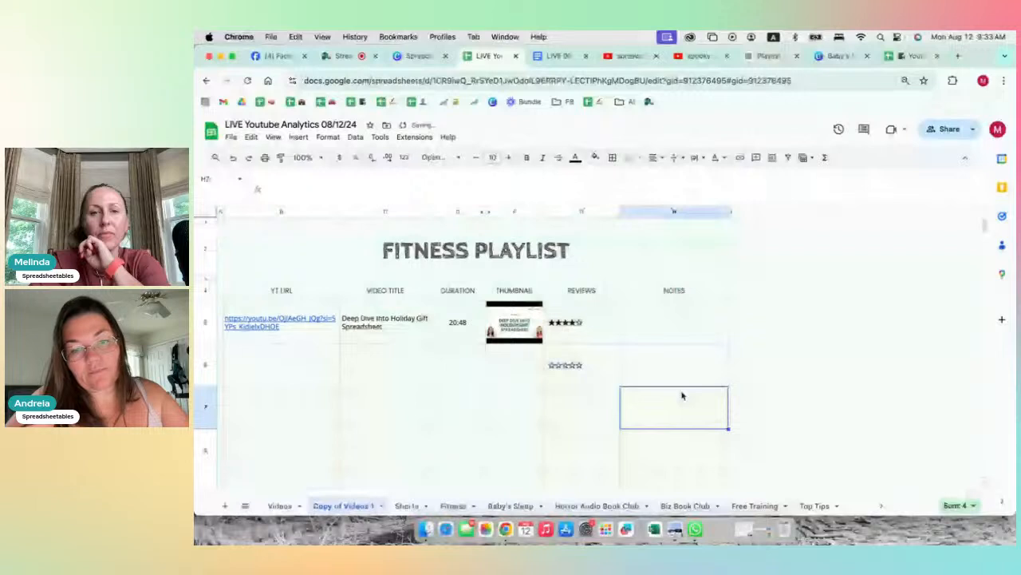
- Fill the entire sheet with light cyan 2
key("super+a")
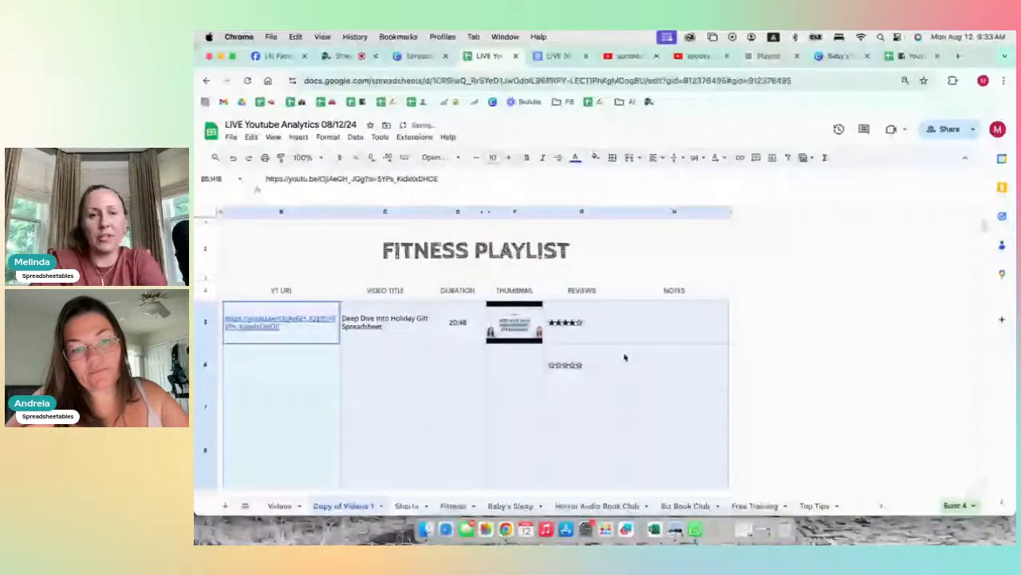
key("super+a")
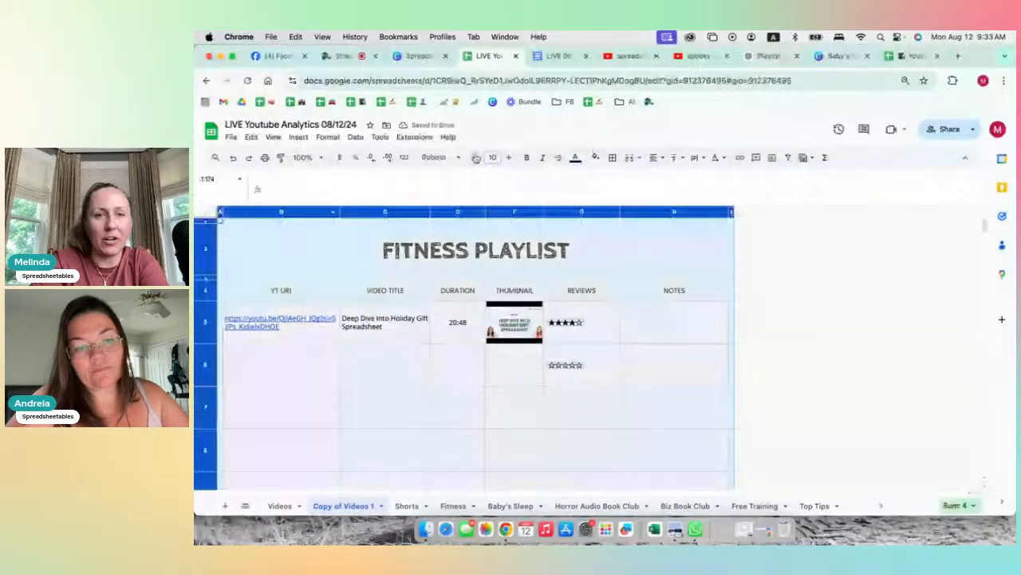
left_click(595, 158)
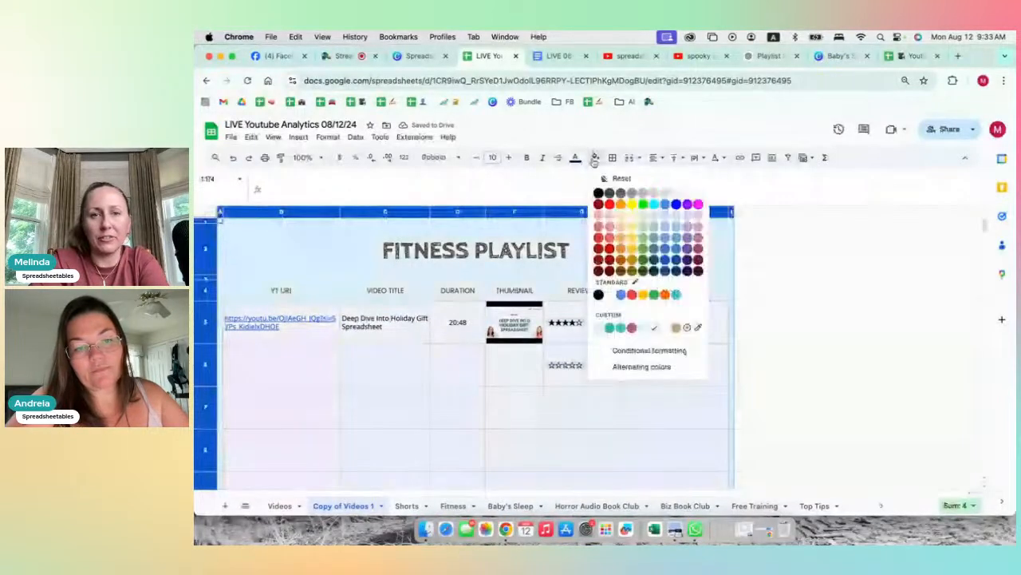
left_click(655, 228)
left_click(508, 365)
- Reset the fill colour of the table body cells B5:H27
mouse_move(286, 324)
left_mouse_down()
mouse_move(616, 431)
mouse_move(677, 523)
mouse_move(679, 424)
left_mouse_up()
left_click(594, 157)
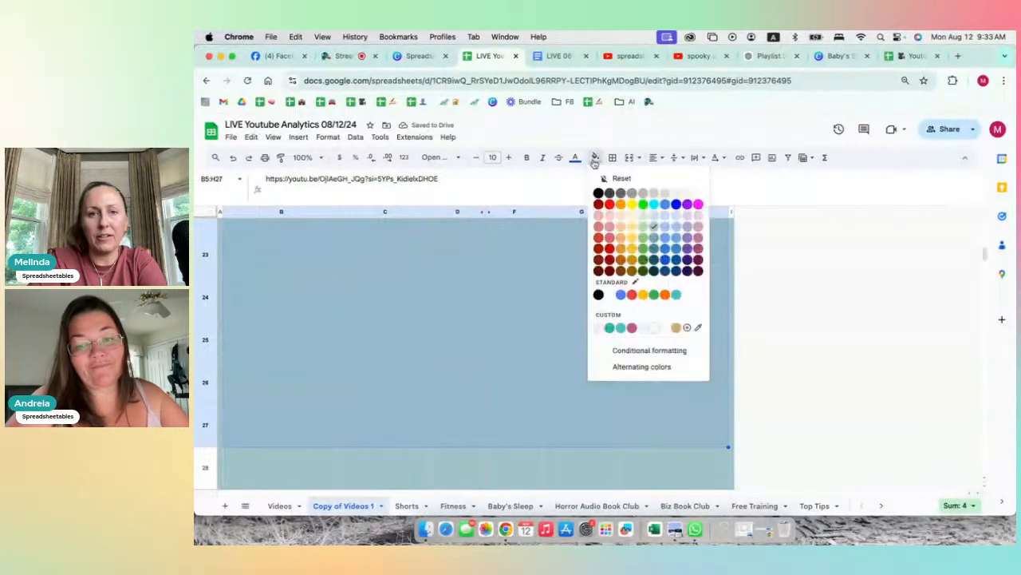
left_click(670, 180)
scroll(614, 356, "up", 4)
left_click(614, 359)
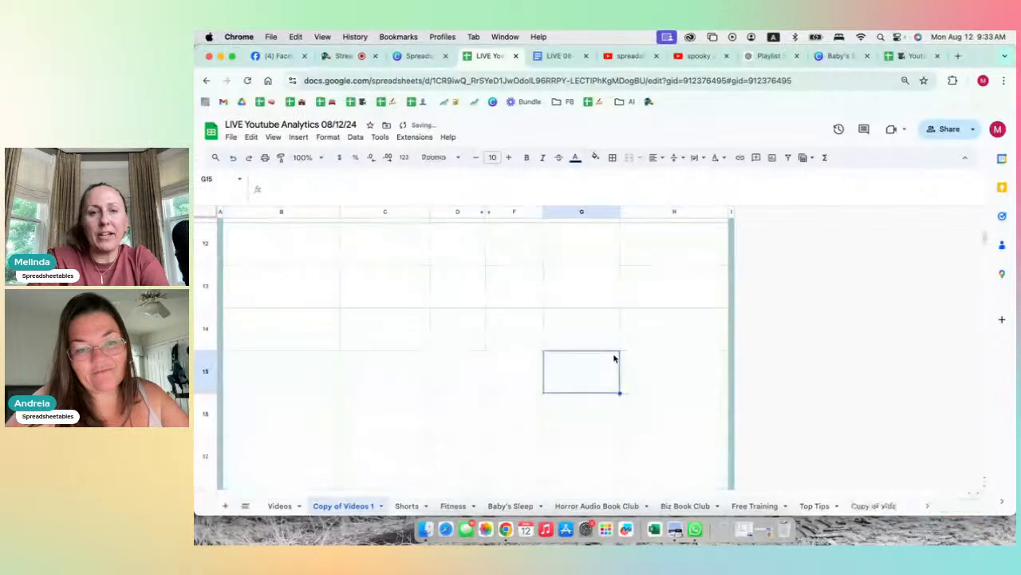
- Widen the border columns A and I on both sides of the playlist table
scroll(613, 358, "up", 5)
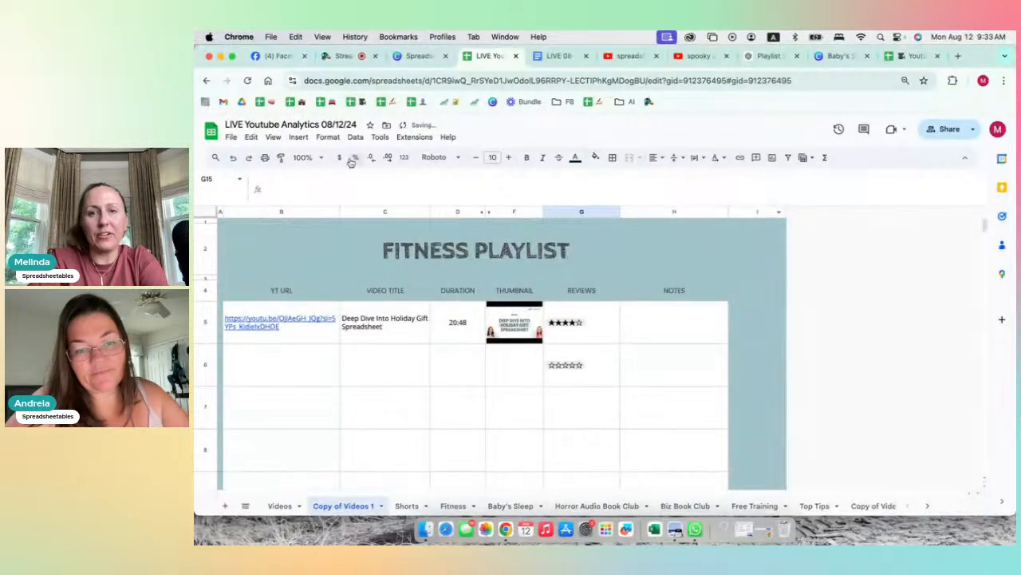
left_click_drag(222, 211, 256, 211)
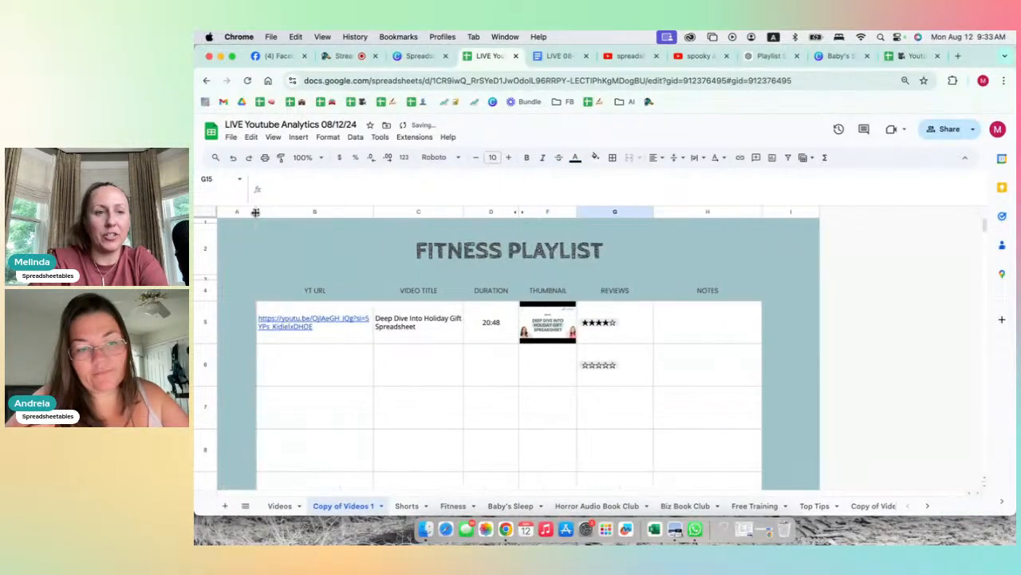
left_click(304, 257)
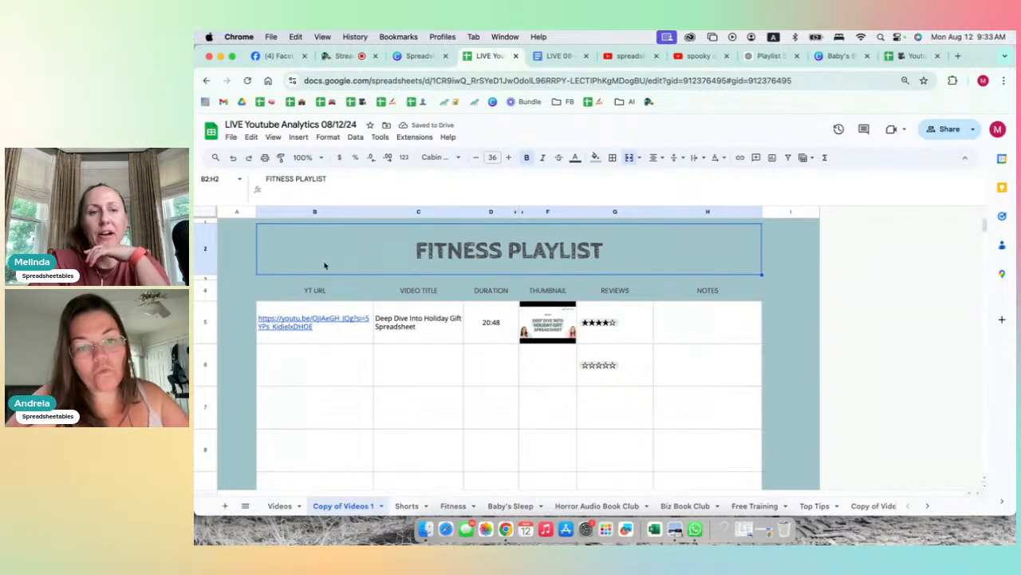
left_click_drag(236, 243, 231, 314)
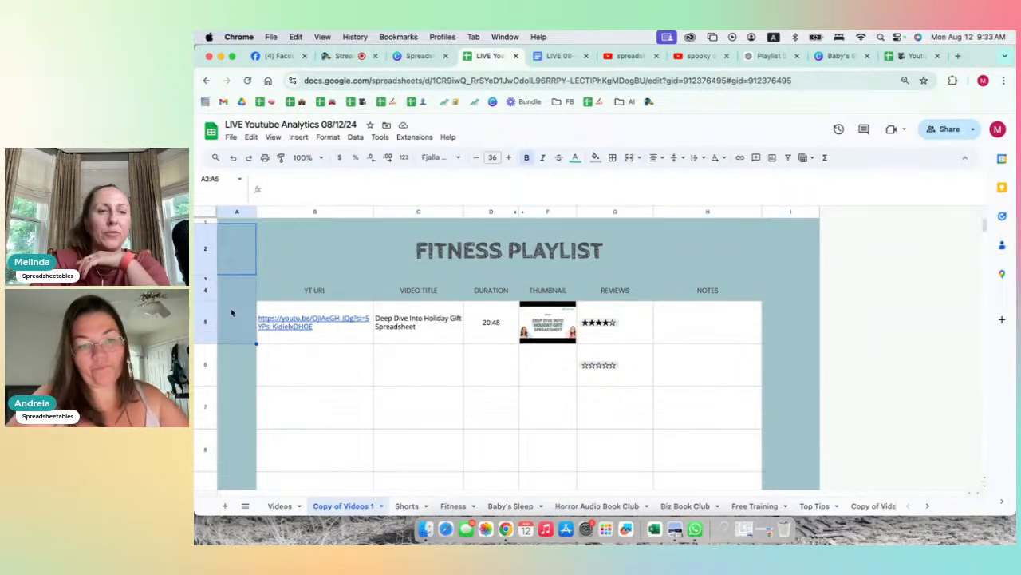
- Colour the Fitness Playlist title text white
left_click(449, 255)
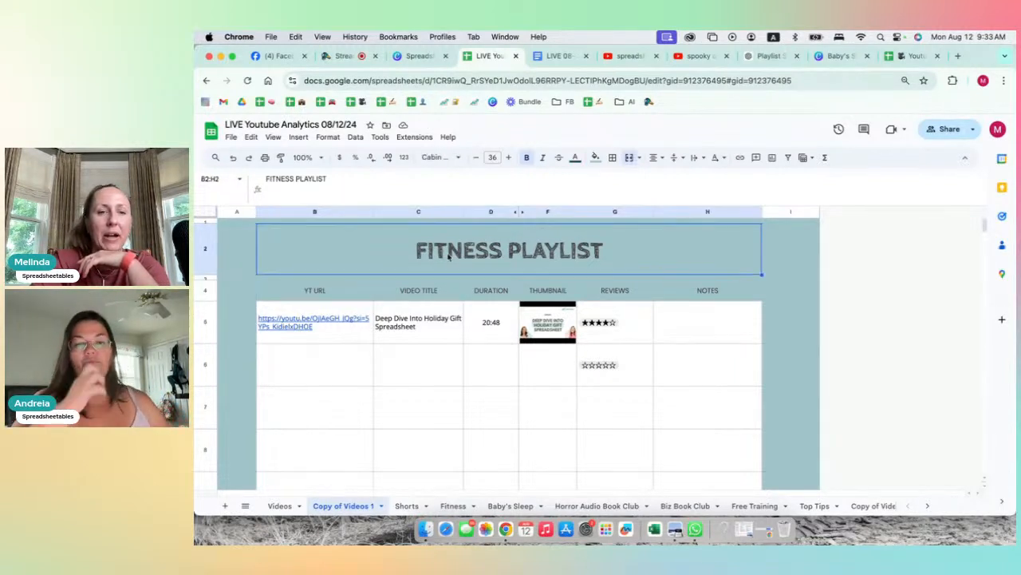
left_click(578, 159)
left_click(680, 191)
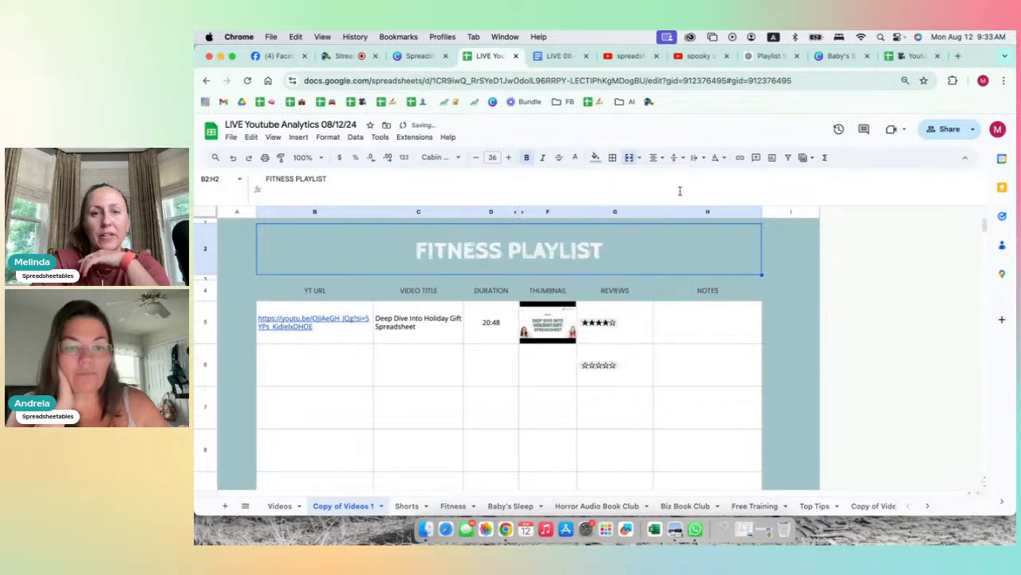
left_click(792, 267)
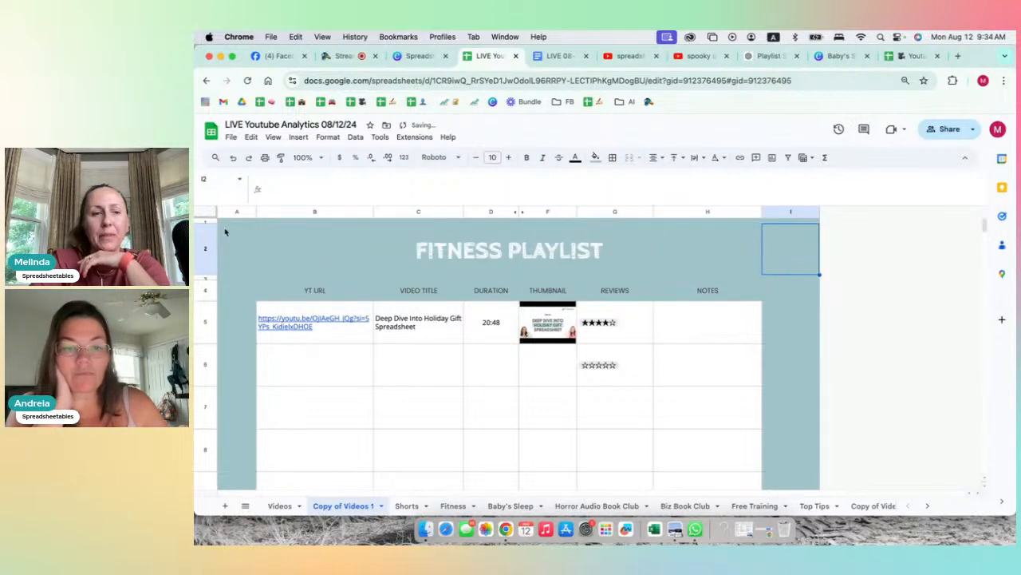
- Increase the Fitness Playlist title's font size to 54
left_click(455, 268)
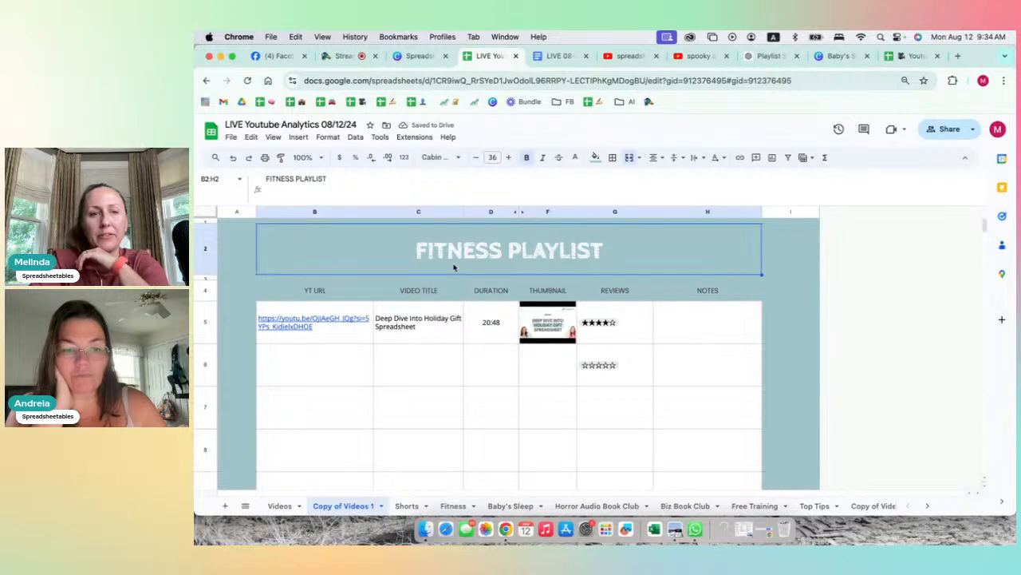
left_click(508, 157)
left_click(508, 158)
left_click(508, 157)
left_click(508, 157)
left_click(508, 158)
left_click(508, 158)
triple_click(509, 158)
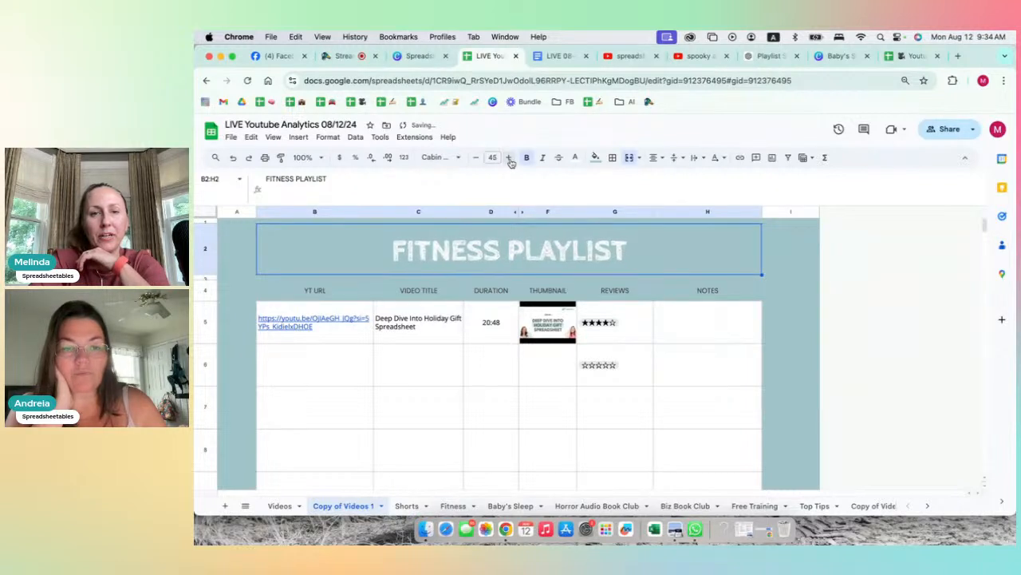
triple_click(509, 158)
triple_click(509, 158)
double_click(510, 158)
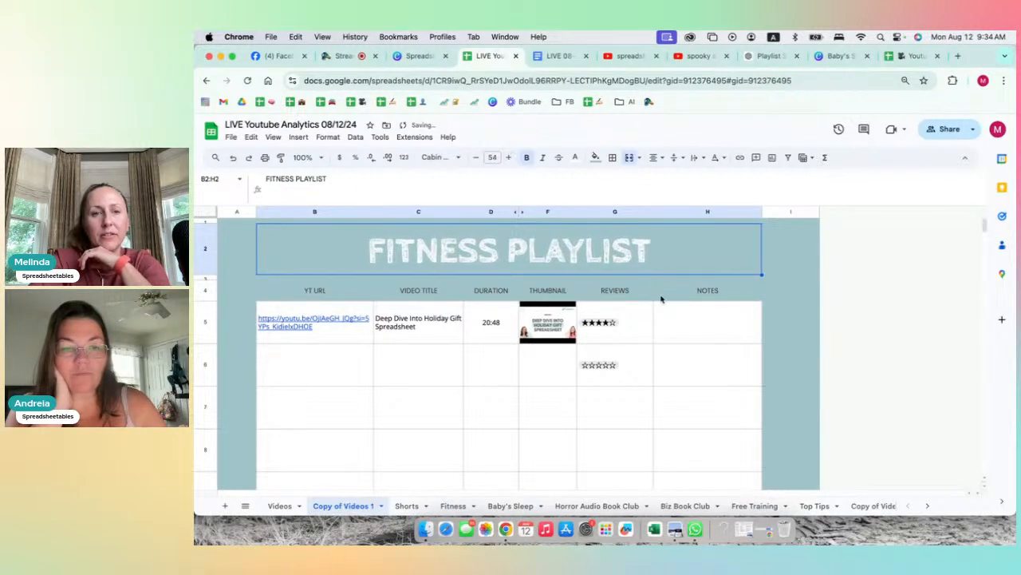
- Duplicate the Copy of Videos 1 sheet holding the Fitness Playlist
left_click(786, 334)
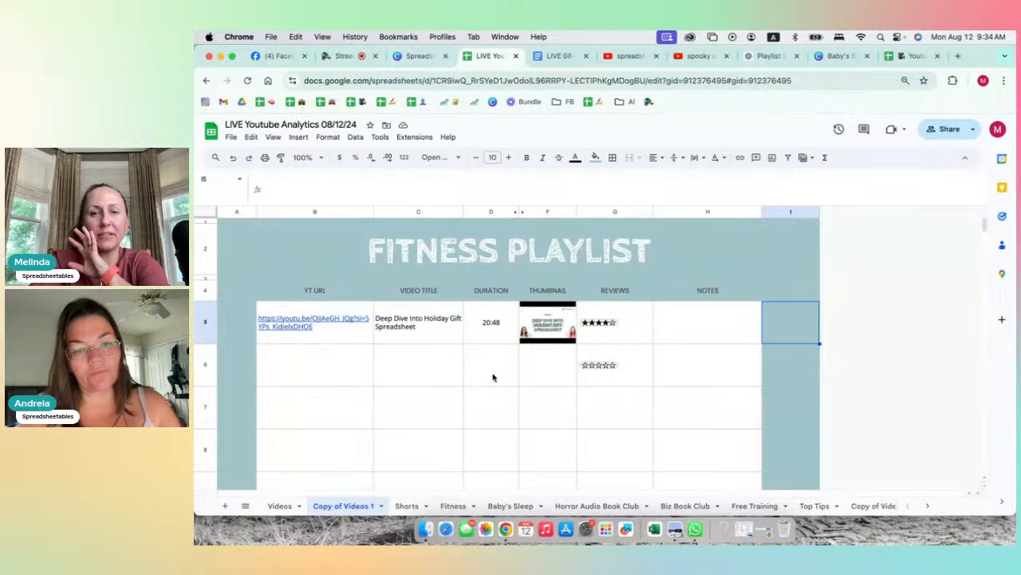
left_click(437, 258)
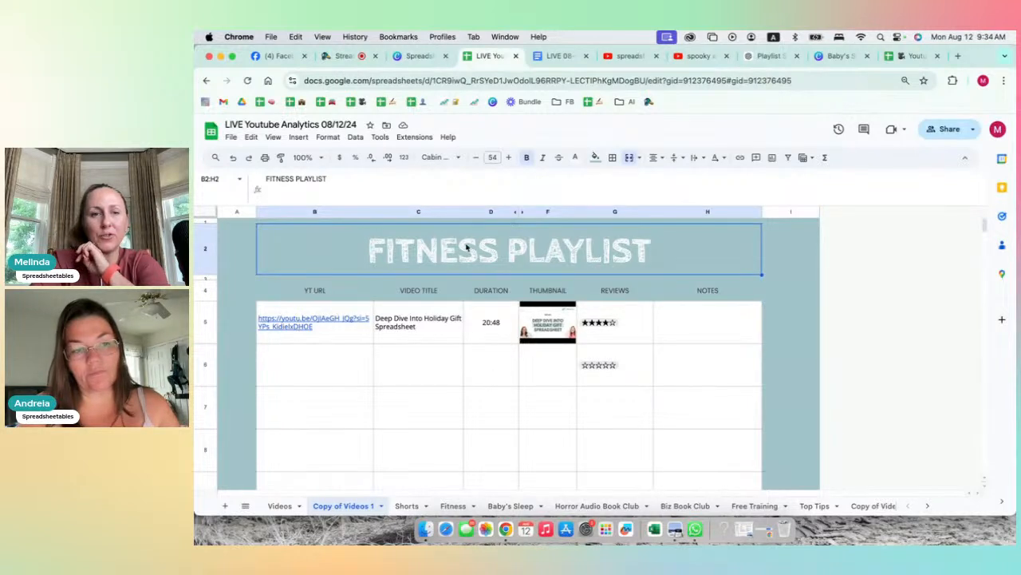
left_click(380, 505)
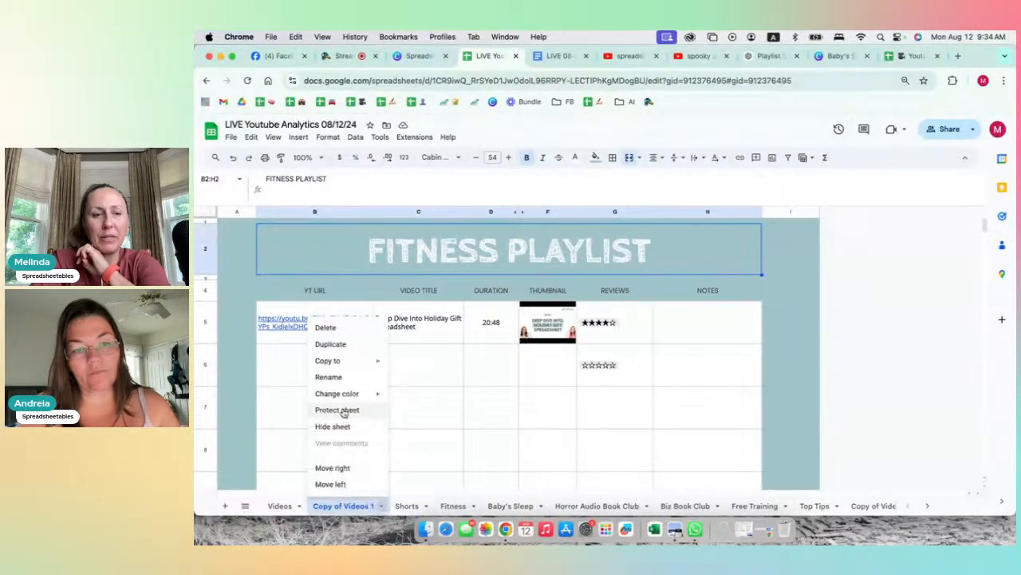
left_click(335, 345)
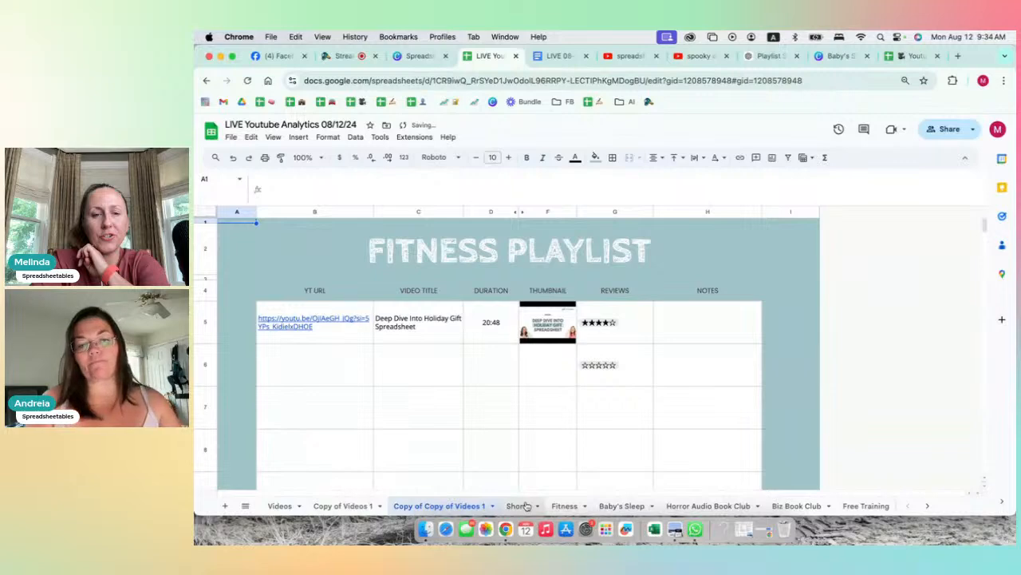
- Look at the Baby's Sleep sheet for comparison, and enlarge the Thumbnail column and video rows on the Copy of Videos 1 sheet
left_click(621, 505)
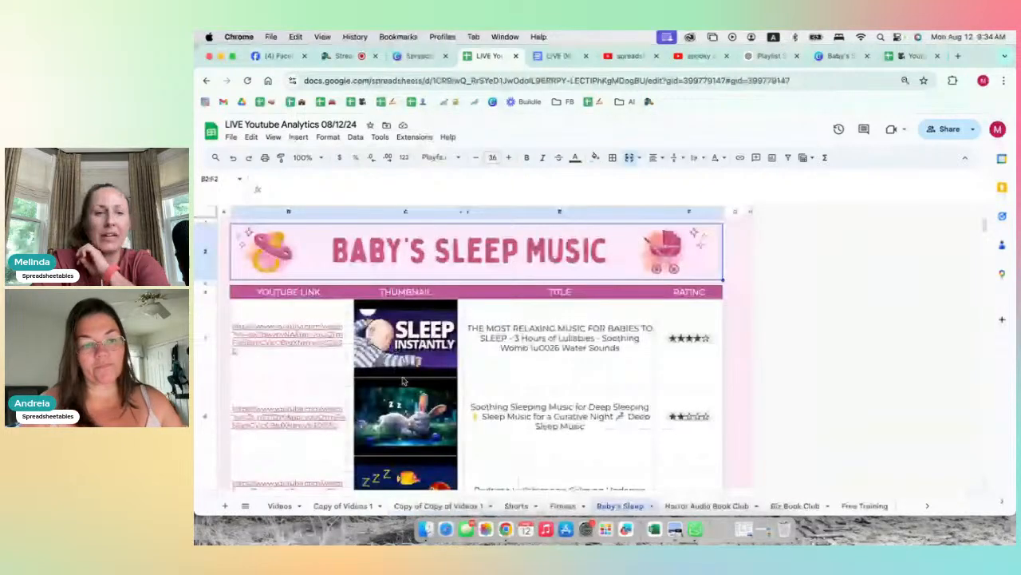
left_click(428, 61)
left_click(484, 57)
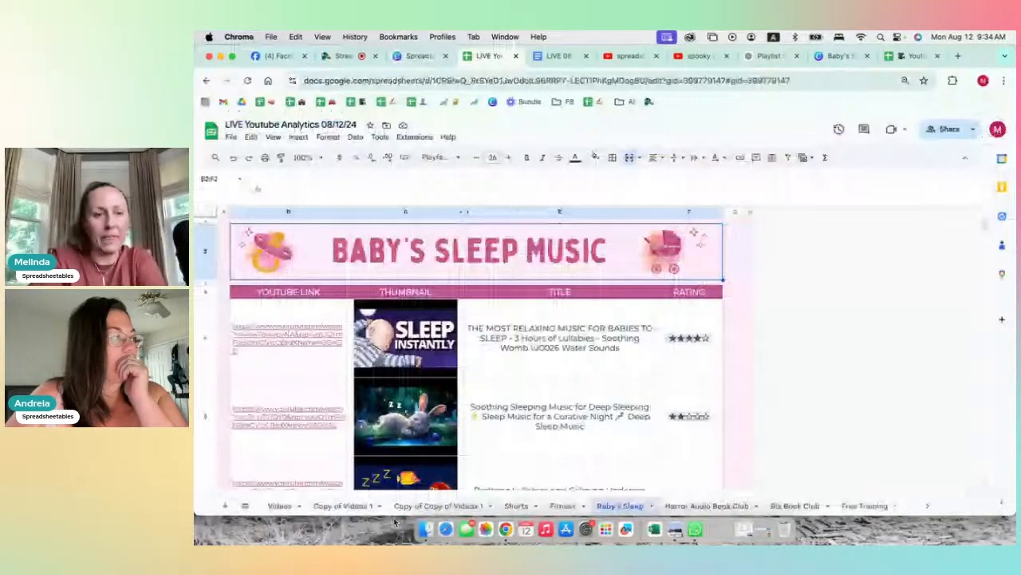
left_click(343, 506)
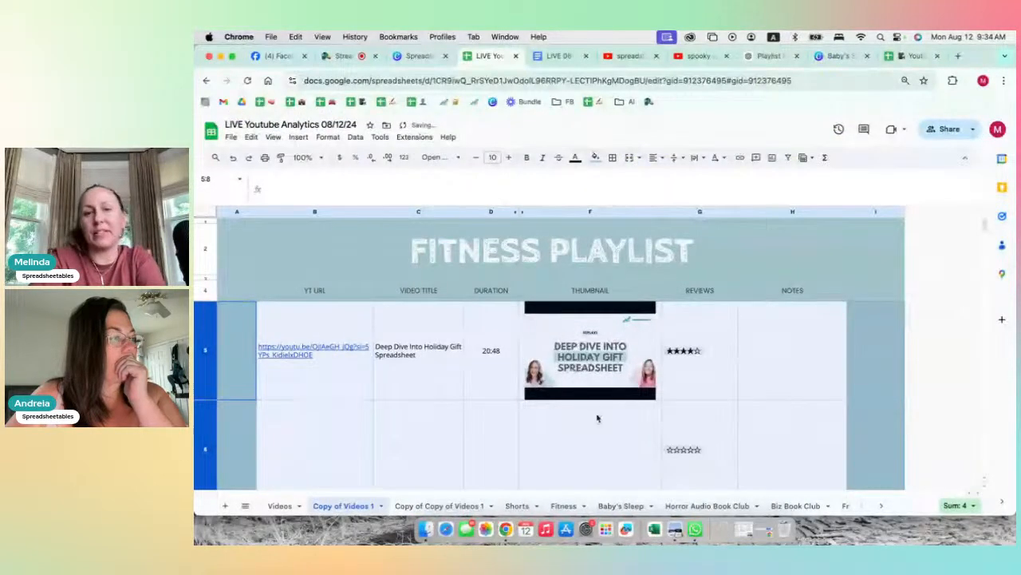
left_click(597, 418)
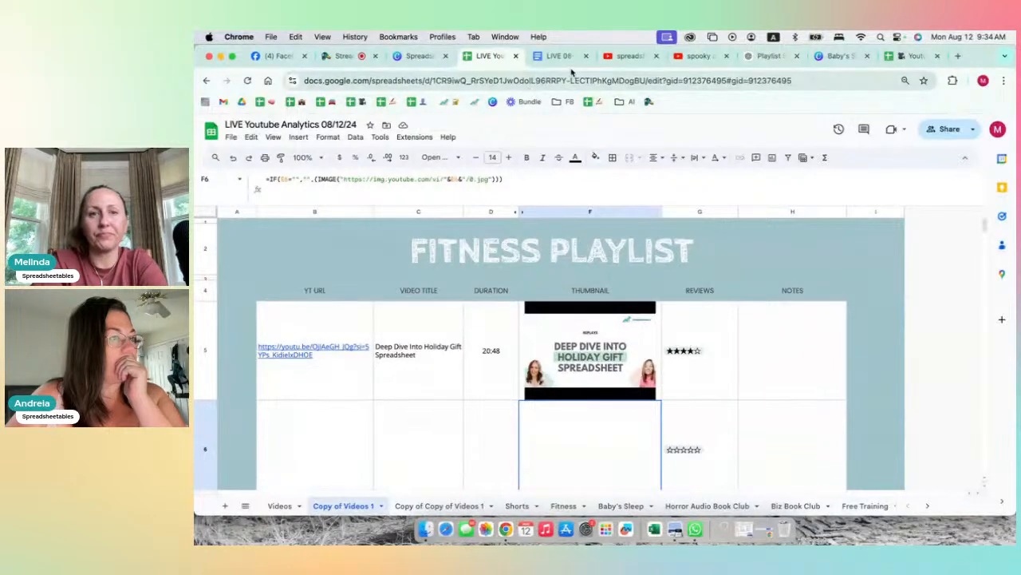
- Colour the Fitness Playlist title text black on the Copy of Copy of Videos 1 sheet
left_click(429, 506)
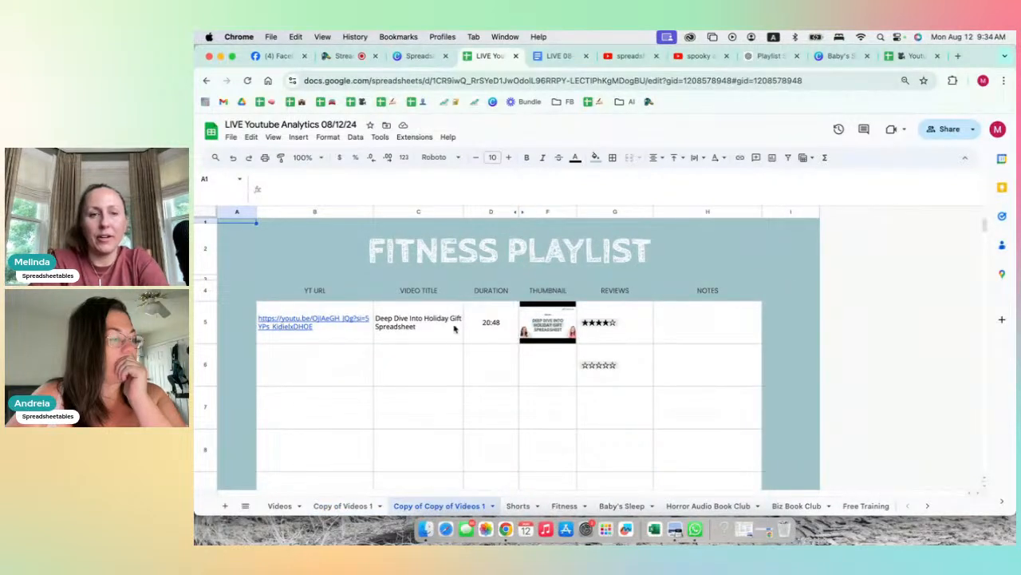
left_click(355, 267)
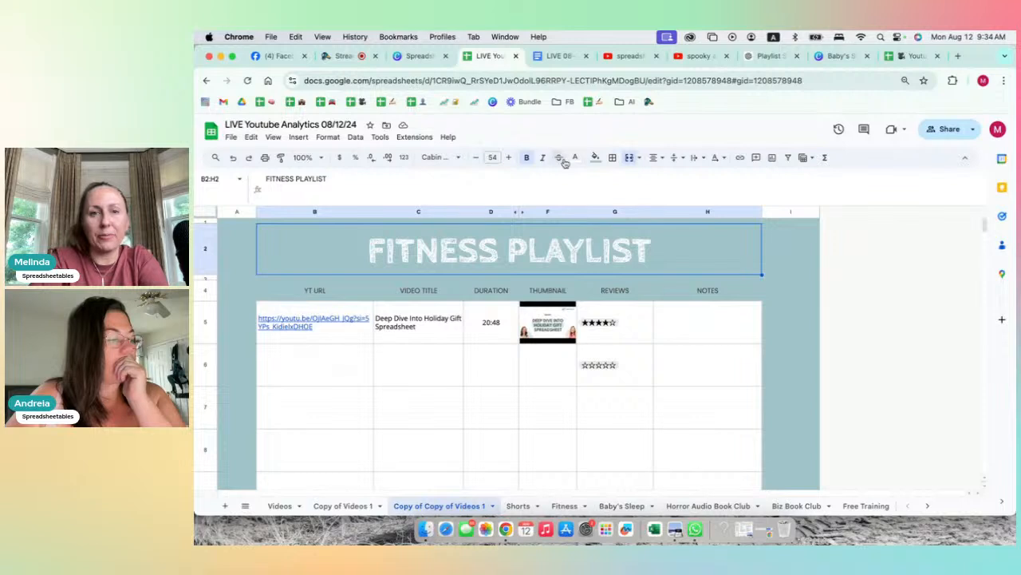
left_click(596, 157)
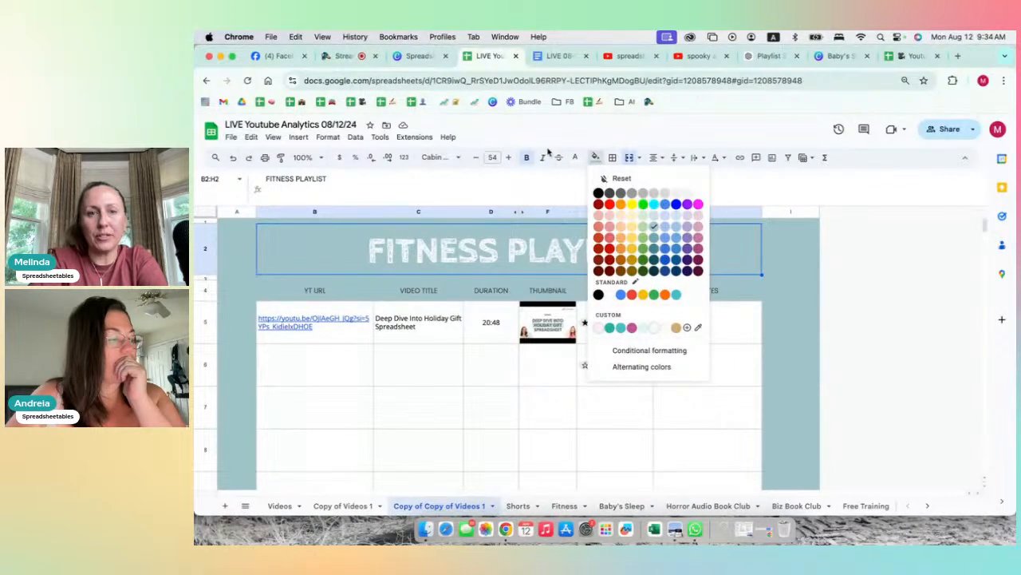
left_click(600, 193)
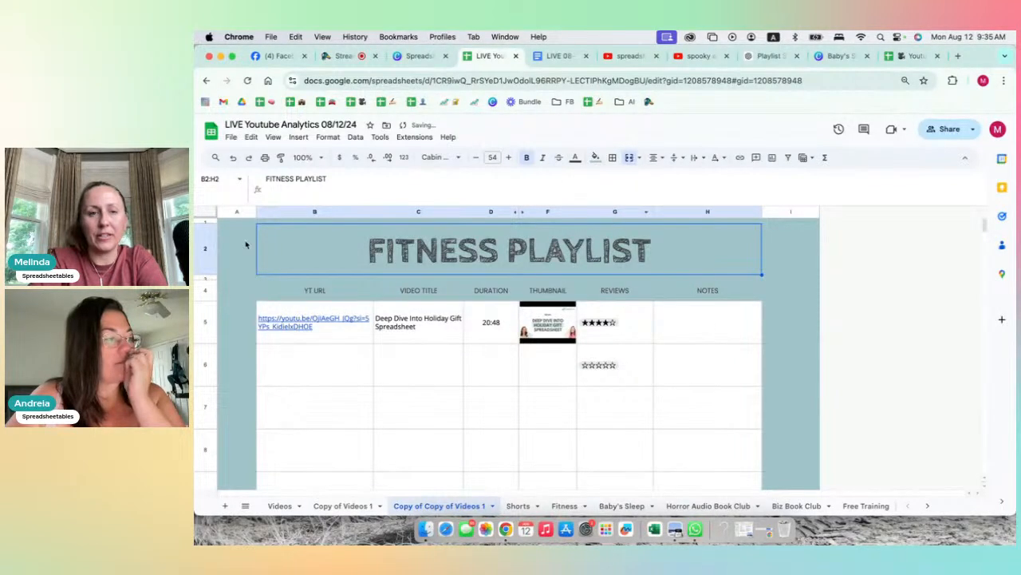
- Reset the fill colour of the entire Copy of Copy of Videos 1 sheet
left_click(201, 209)
left_click(596, 157)
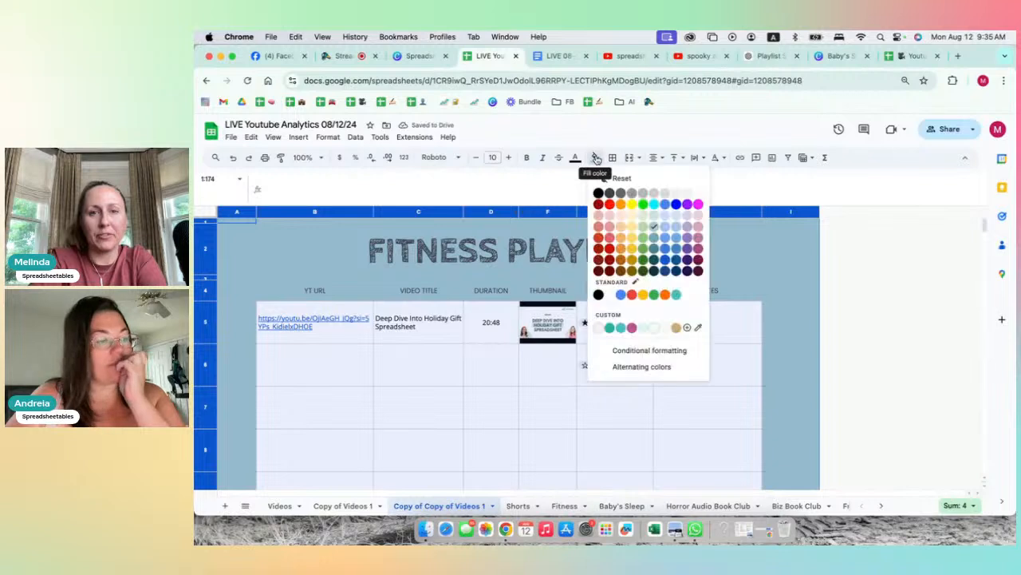
left_click(633, 179)
left_click(734, 263)
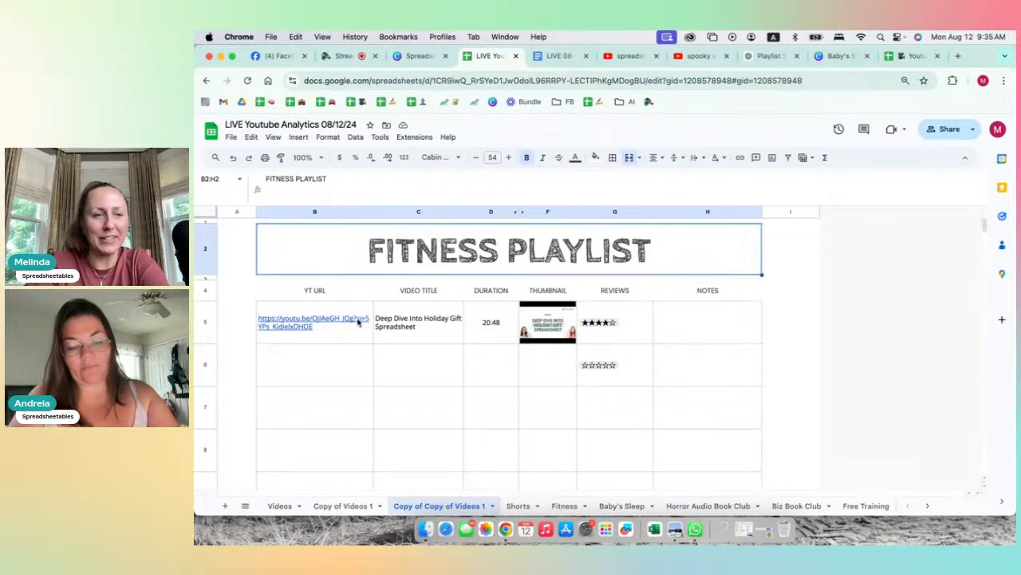
left_click(205, 289)
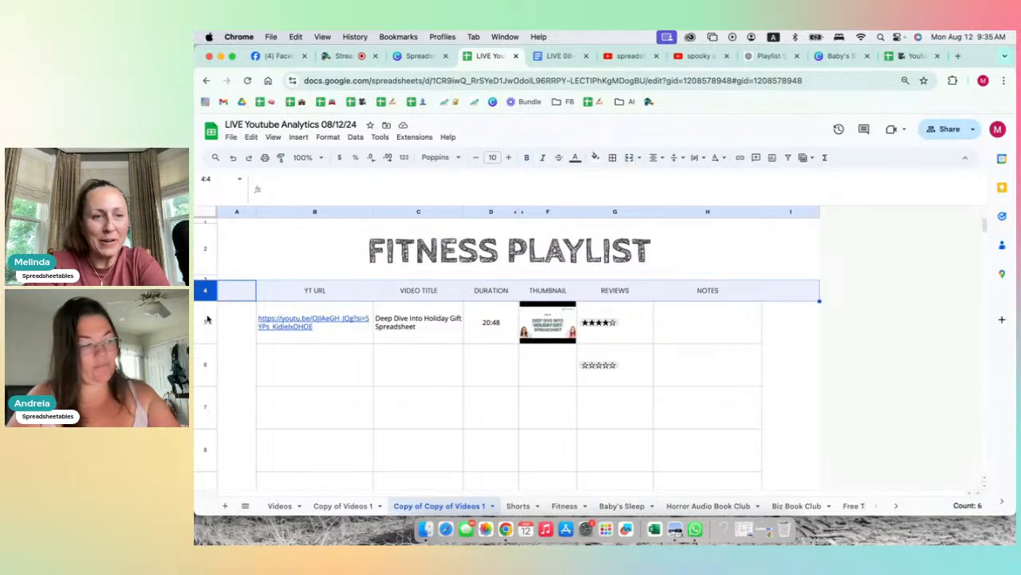
left_click(302, 212)
left_click(493, 212, "shift")
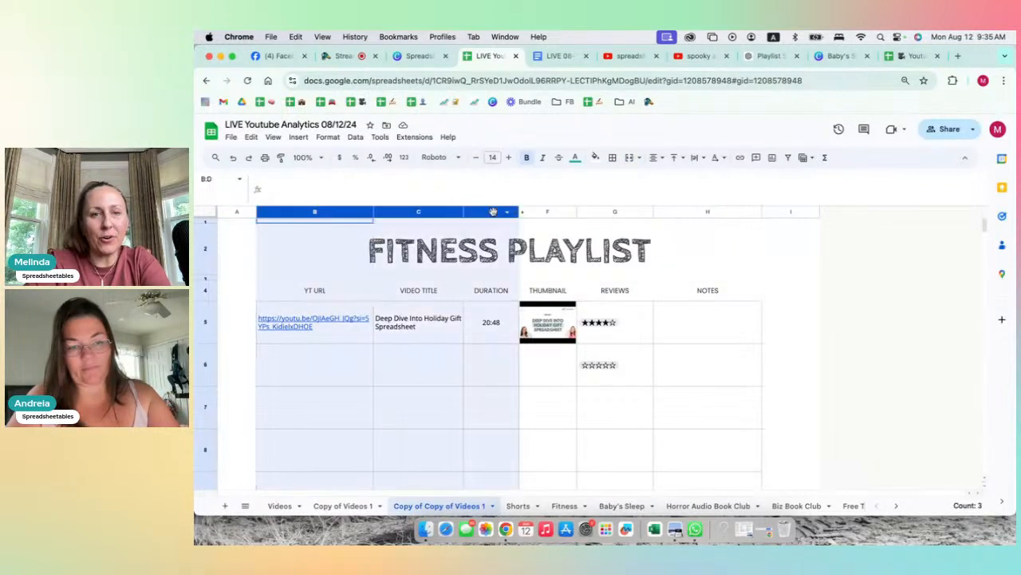
right_click(493, 212)
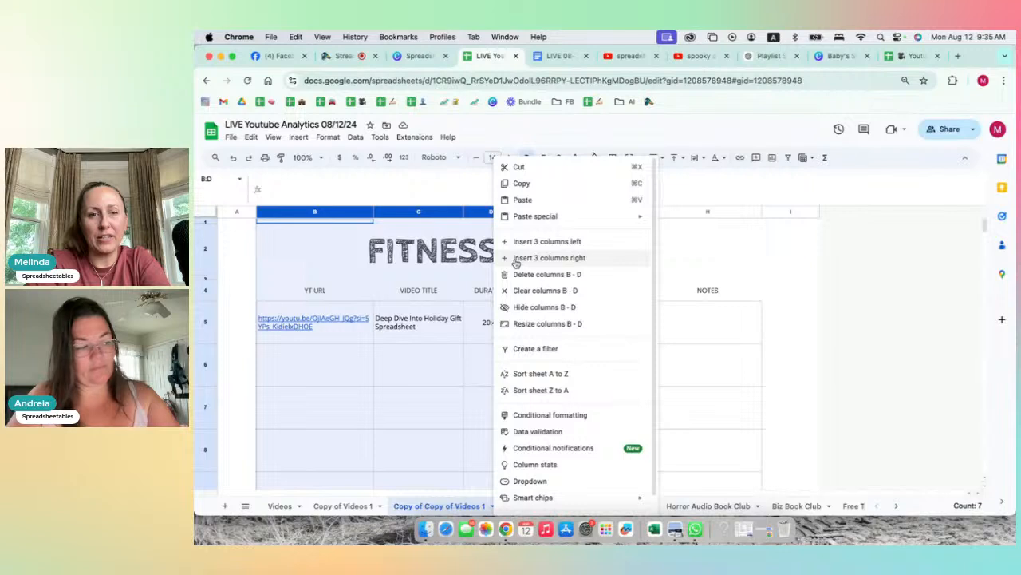
left_click(480, 252)
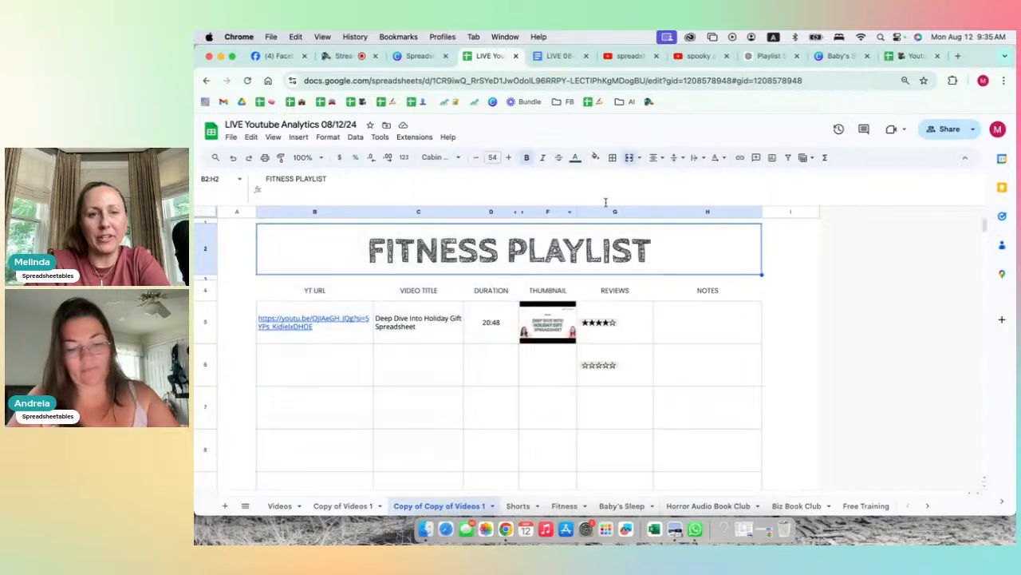
- Unhide the Video ID column and insert three empty columns before the YT URL column
left_click(522, 212)
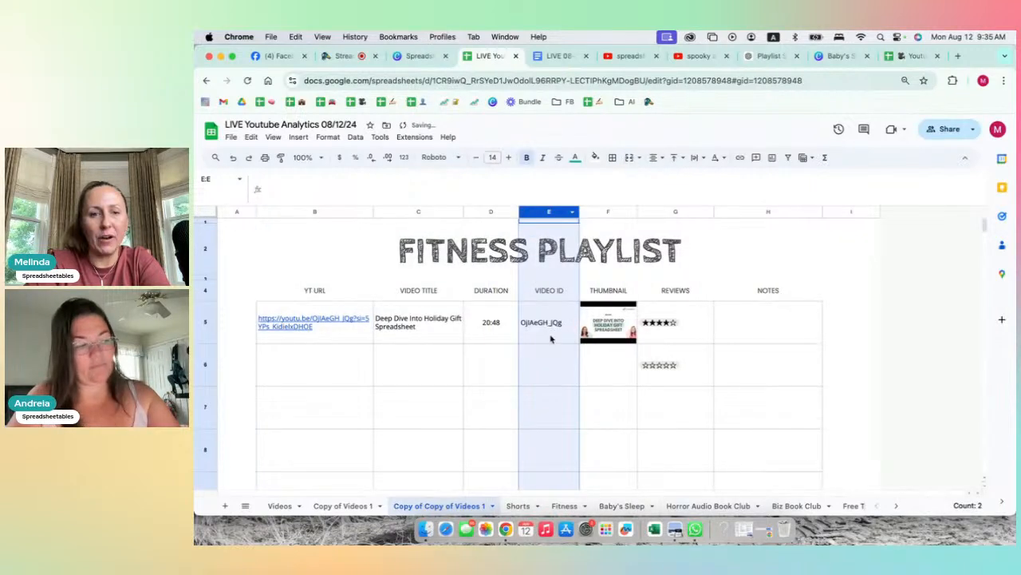
left_click(550, 338)
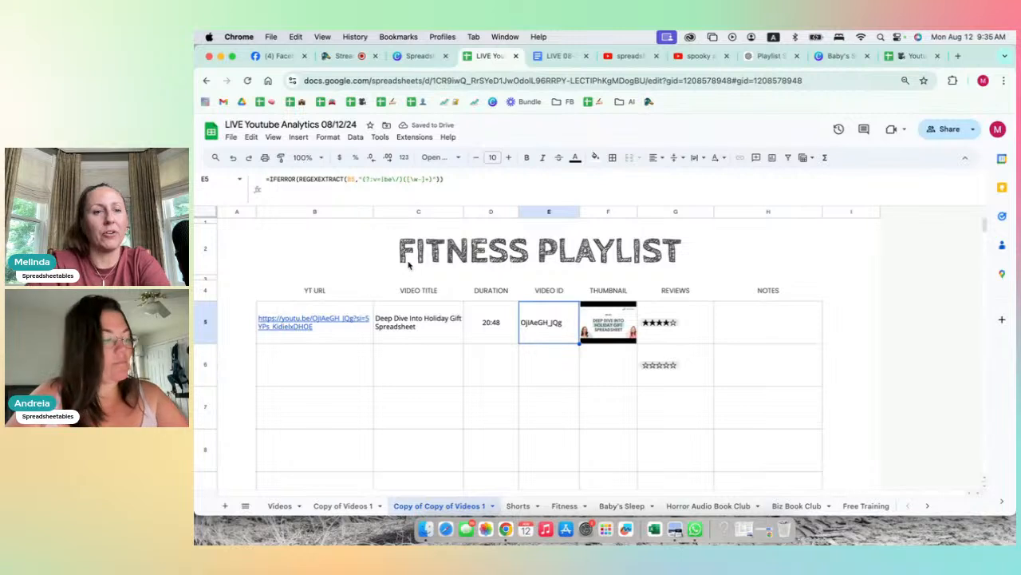
left_click(303, 212)
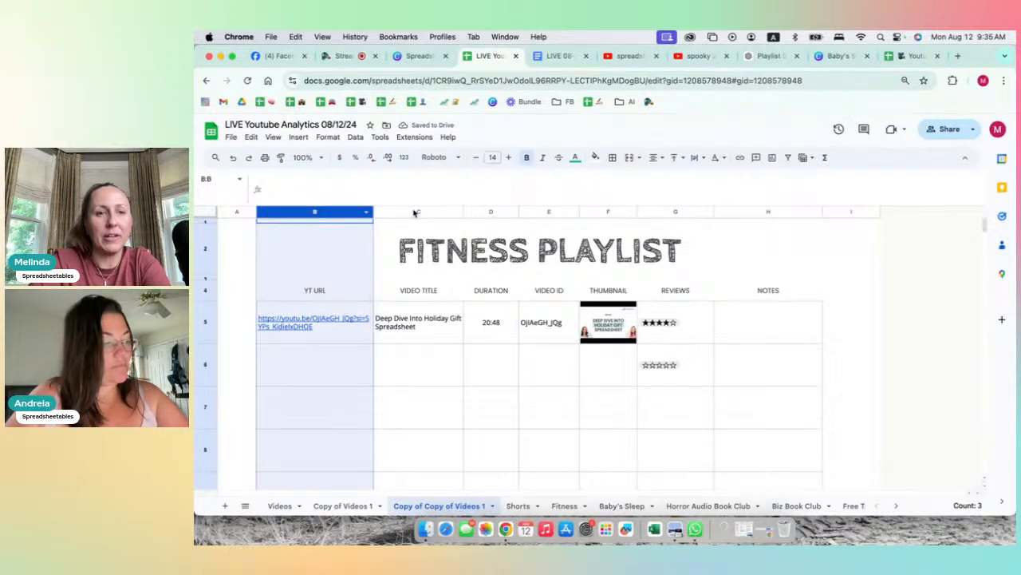
left_click(484, 214, "shift")
right_click(486, 247)
left_click(523, 242)
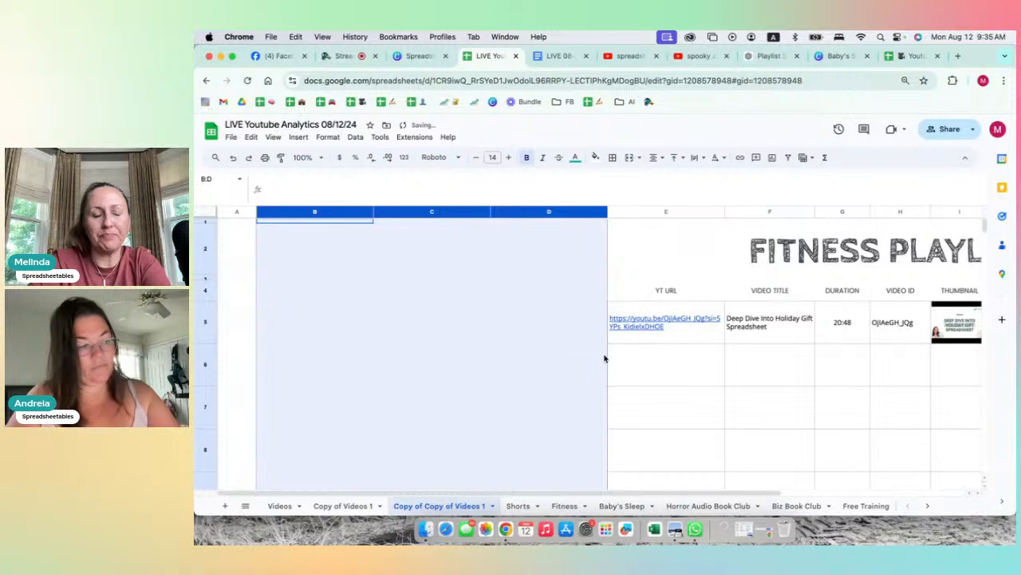
- Move the video's URL to B5, its thumbnail to B6 and its title to B7 in the new empty columns
left_click(686, 342)
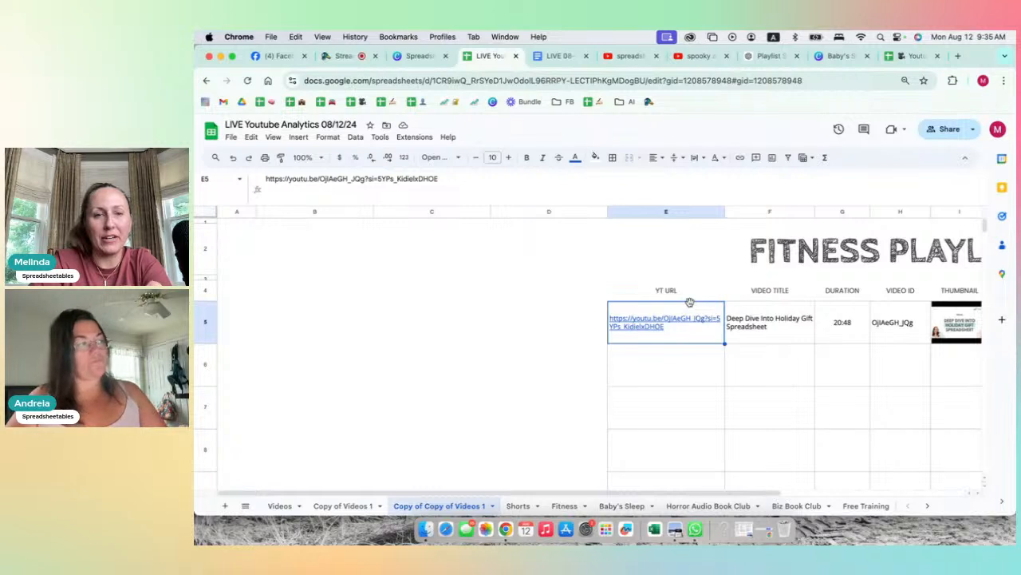
left_click_drag(689, 302, 353, 327)
left_click(738, 323)
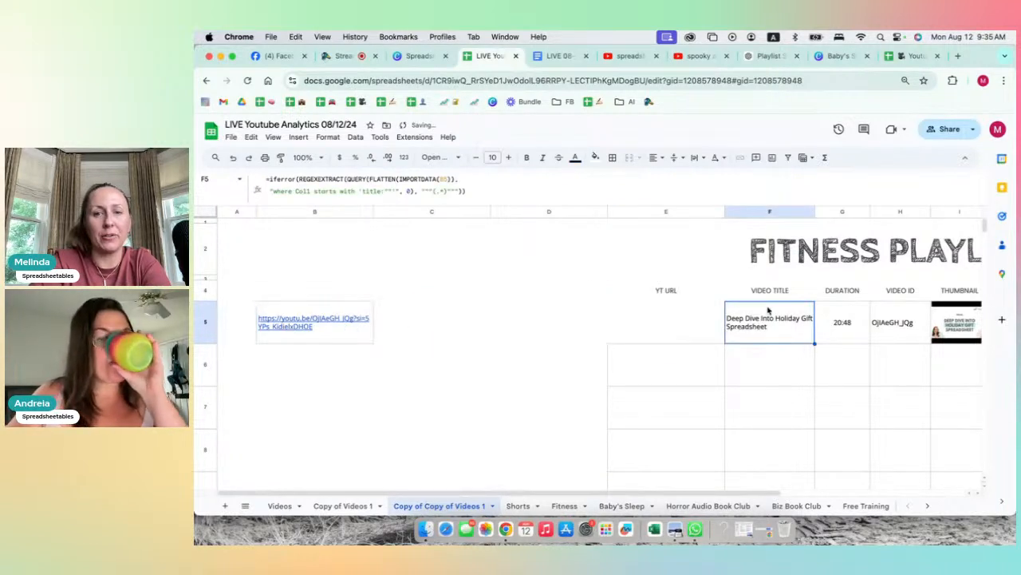
left_click_drag(768, 302, 299, 415)
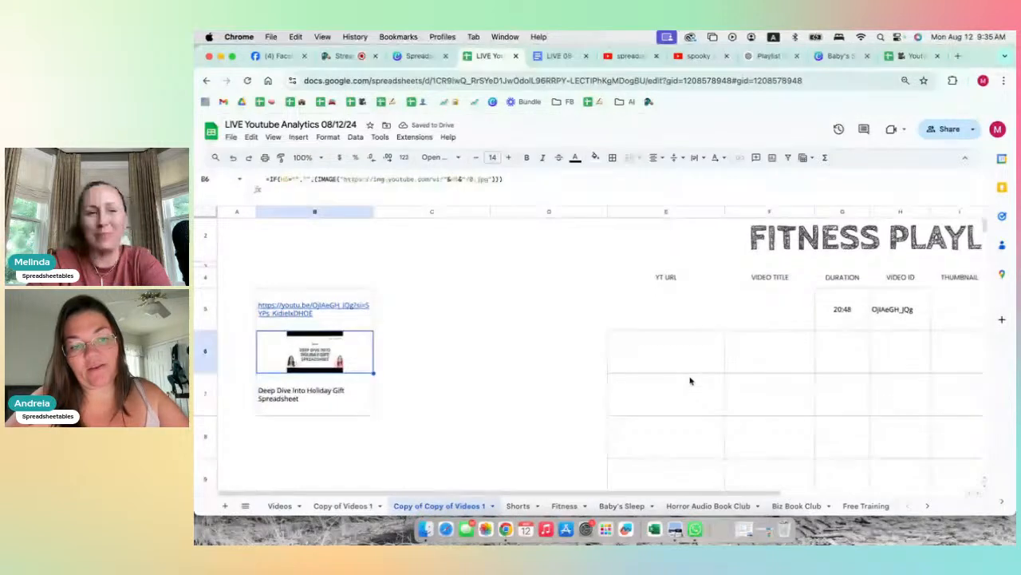
- Place the video ID in B6 under the URL, with the thumbnail moved down to B7 and the title to B8
scroll(691, 380, "down", 1)
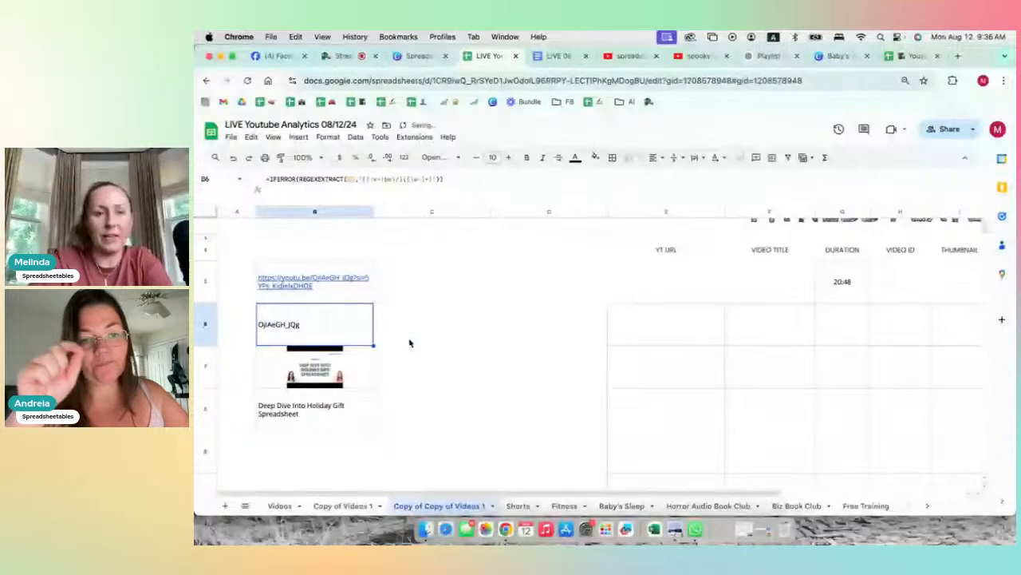
left_click(412, 343)
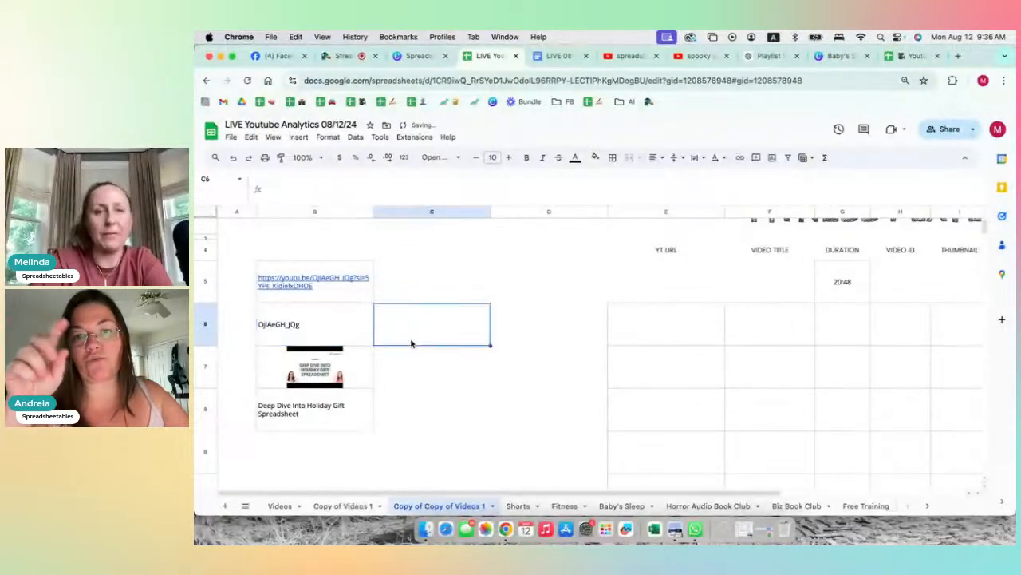
left_click(347, 55)
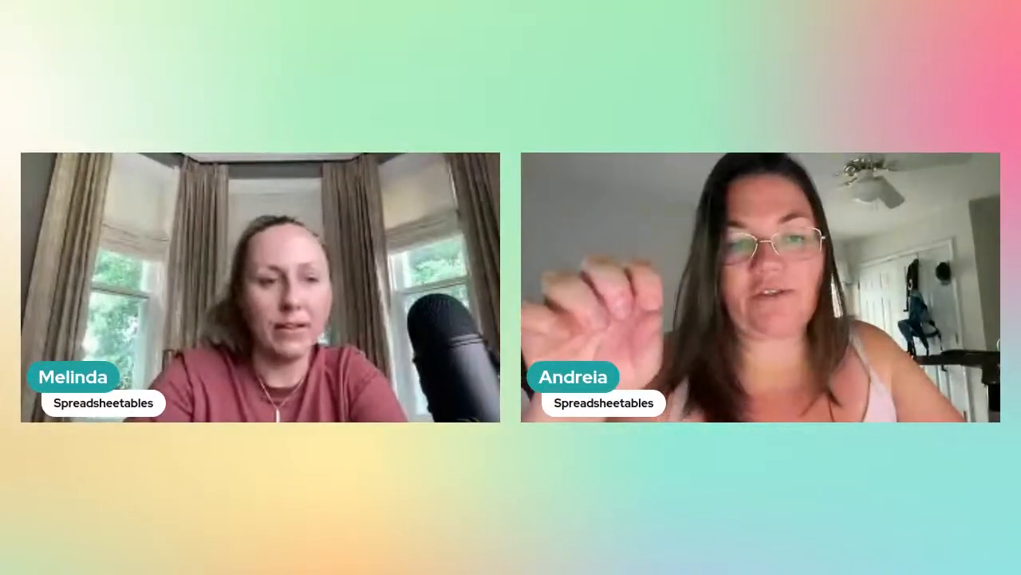
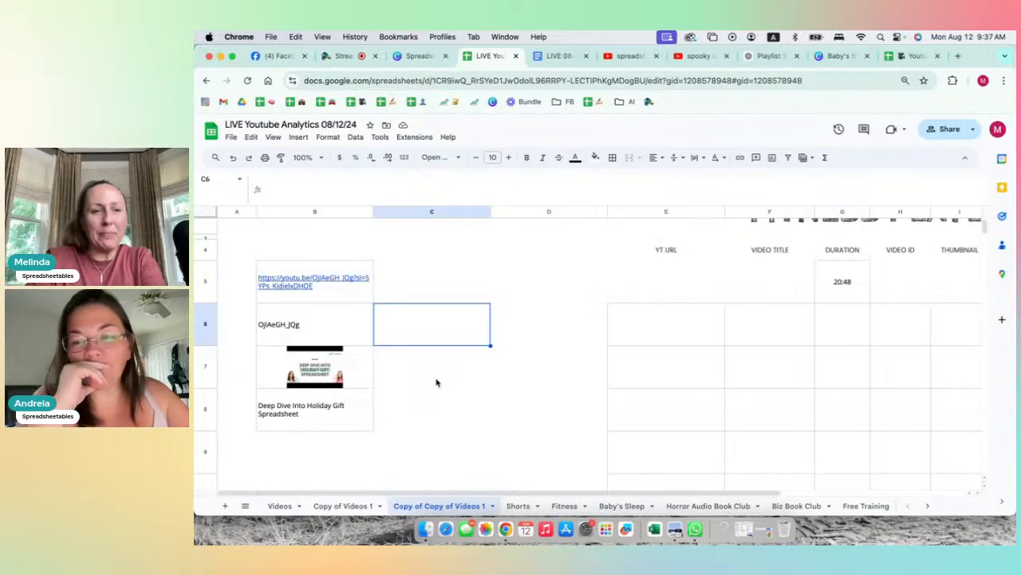
- Clear all borders from the stacked video cells B5:B8
scroll(436, 382, "up", 1)
left_click(842, 286)
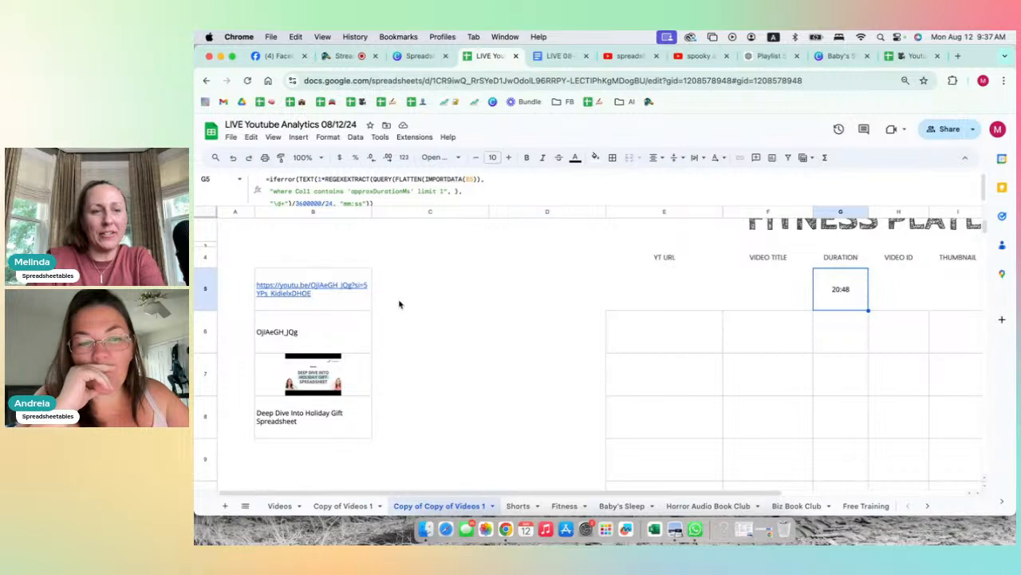
left_click_drag(346, 304, 346, 429)
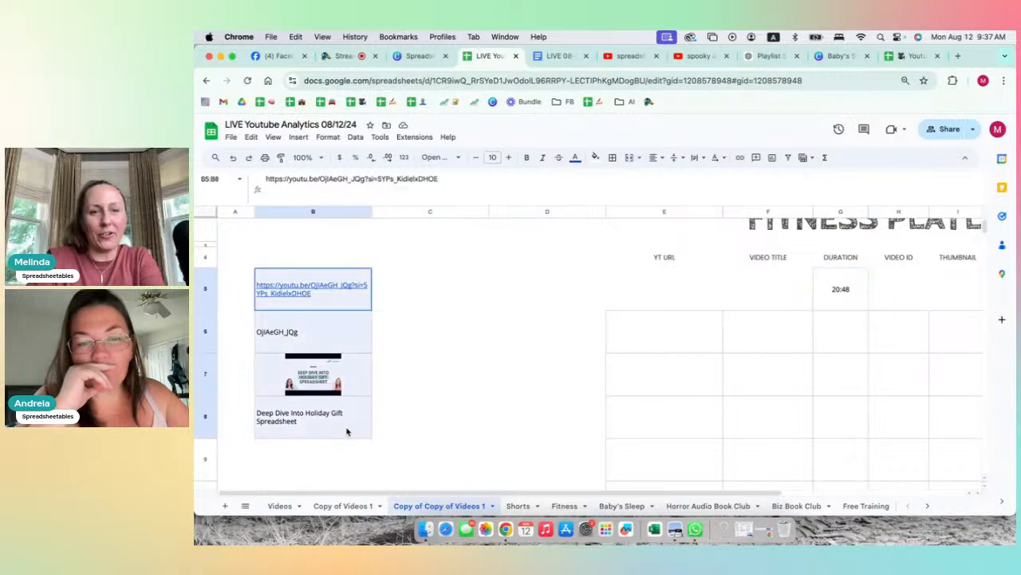
left_click(613, 157)
left_click(687, 196)
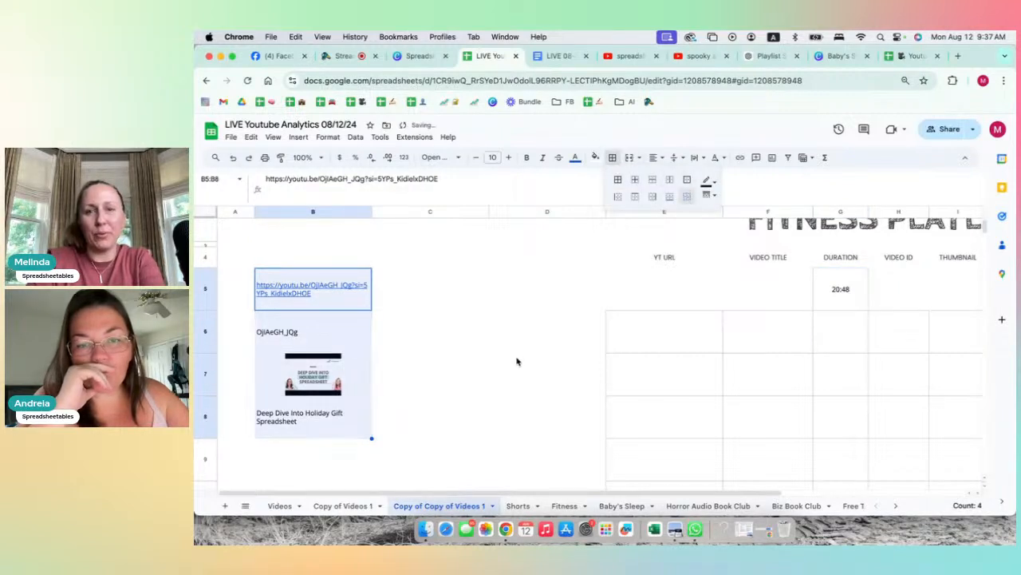
left_click(517, 361)
- Open the Horror Audio Book Club sheet to examine its card-style arrangement of thumbnails, titles and links
left_click(199, 342)
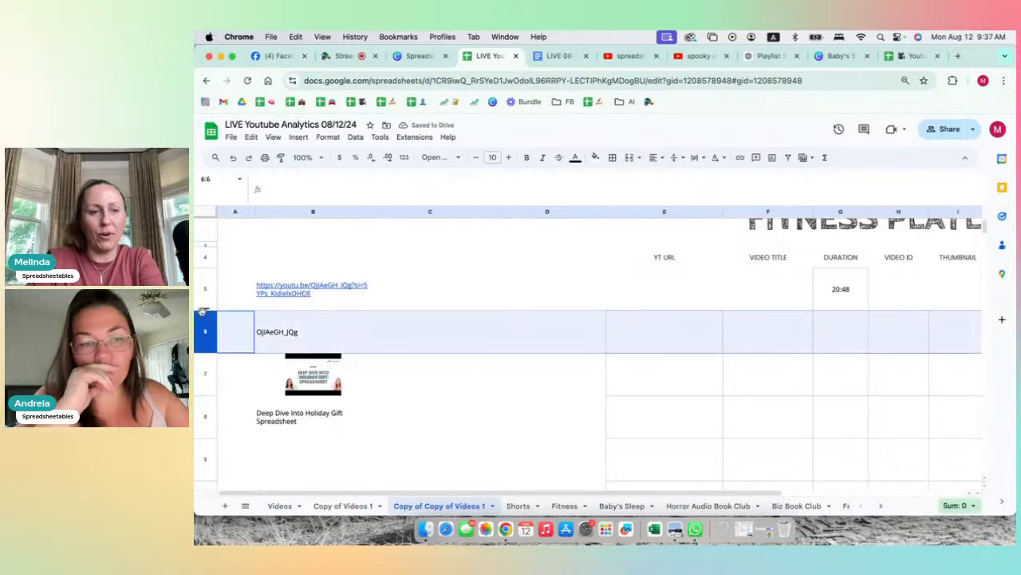
left_click(289, 445)
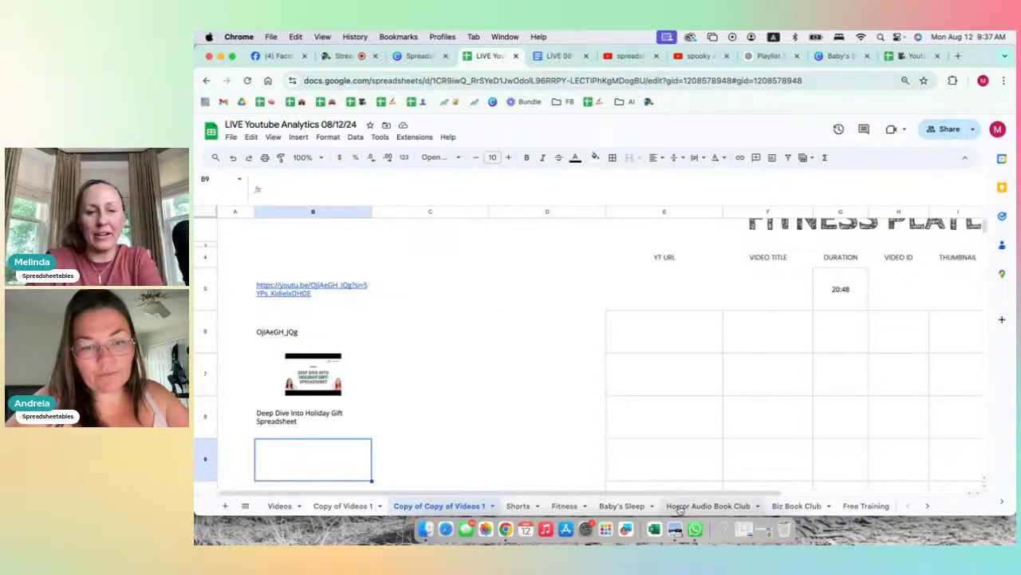
left_click(702, 506)
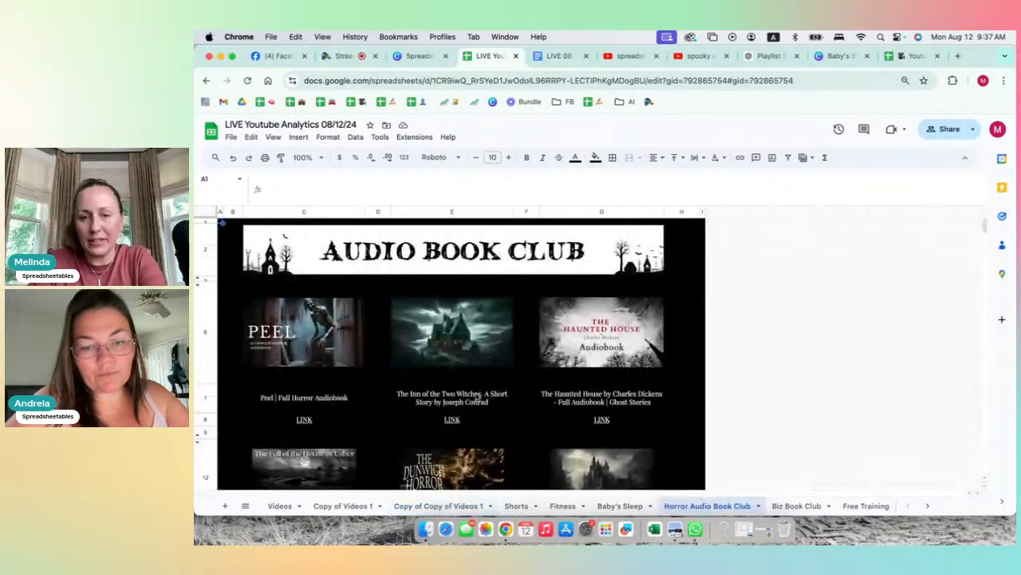
- Copy the HYPERLINK formula from C8 of the Horror Audio Book Club sheet into B9 of the Copy of Copy of Videos 1 sheet
left_click(318, 423)
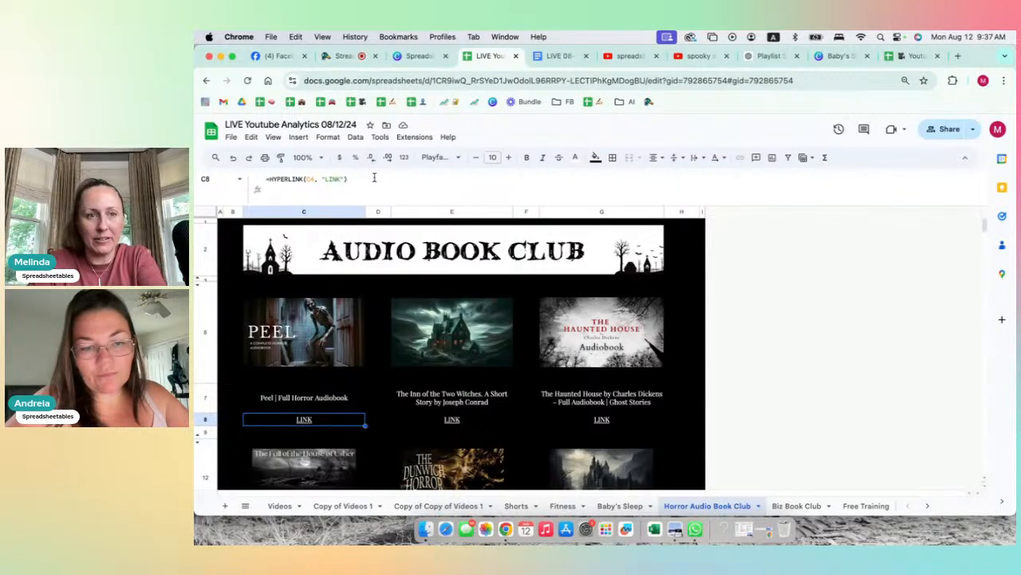
left_click_drag(372, 179, 231, 174)
key("super+c")
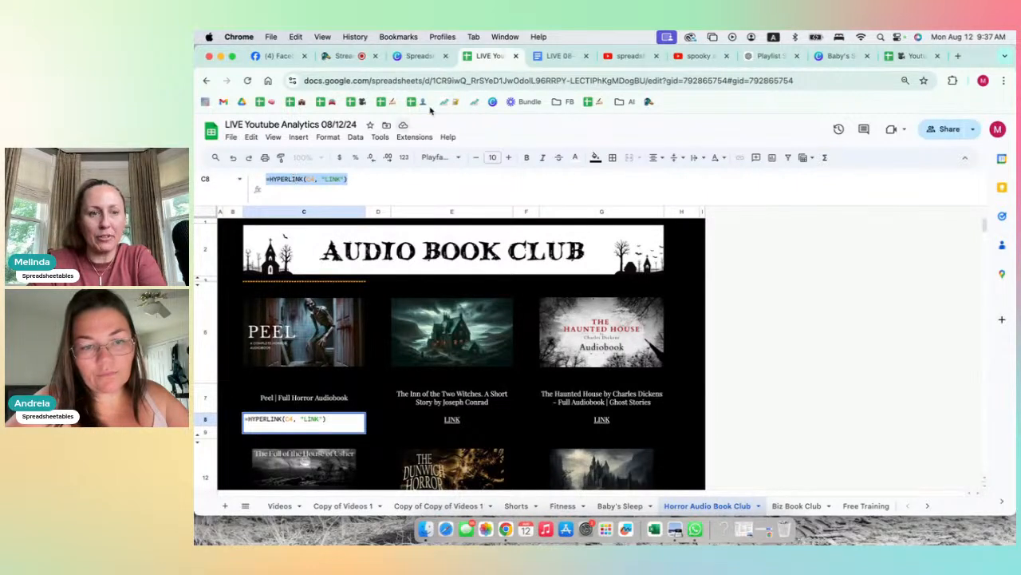
left_click(344, 506)
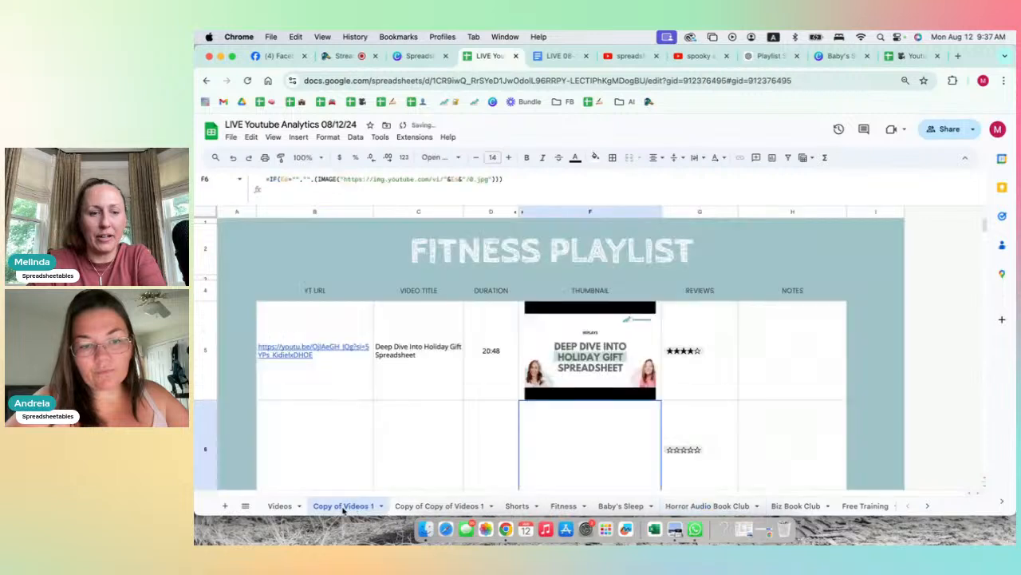
left_click(438, 506)
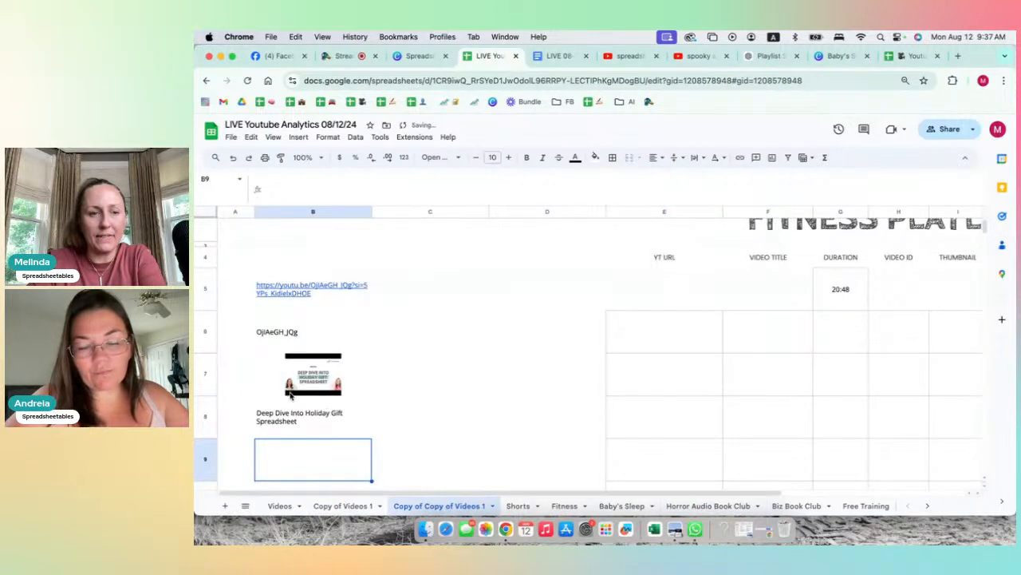
left_click(302, 180)
key("super+v")
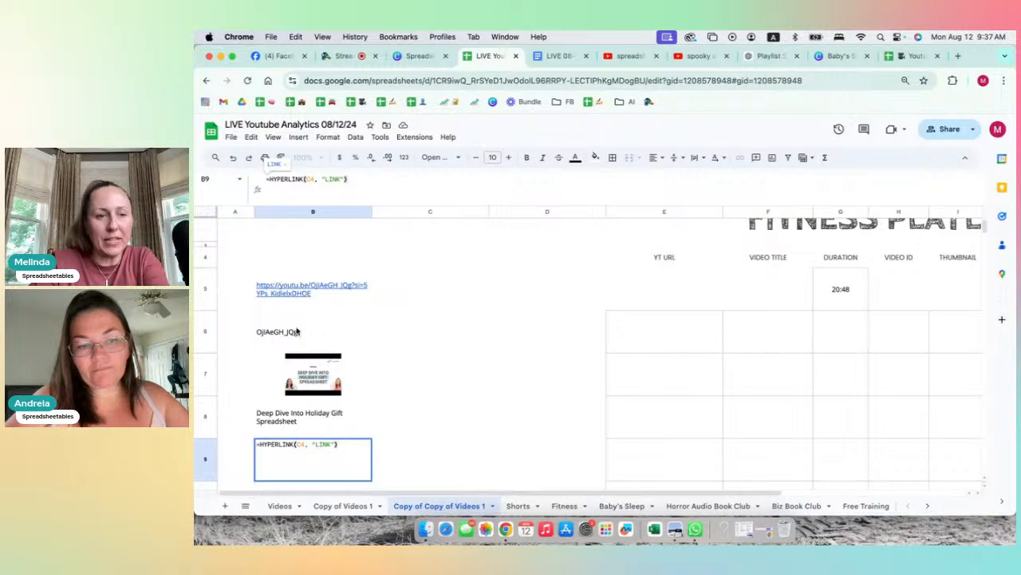
- Point the HYPERLINK formula in B9 at the video URL in B5, keeping "LINK" as its display text
mouse_move(301, 293)
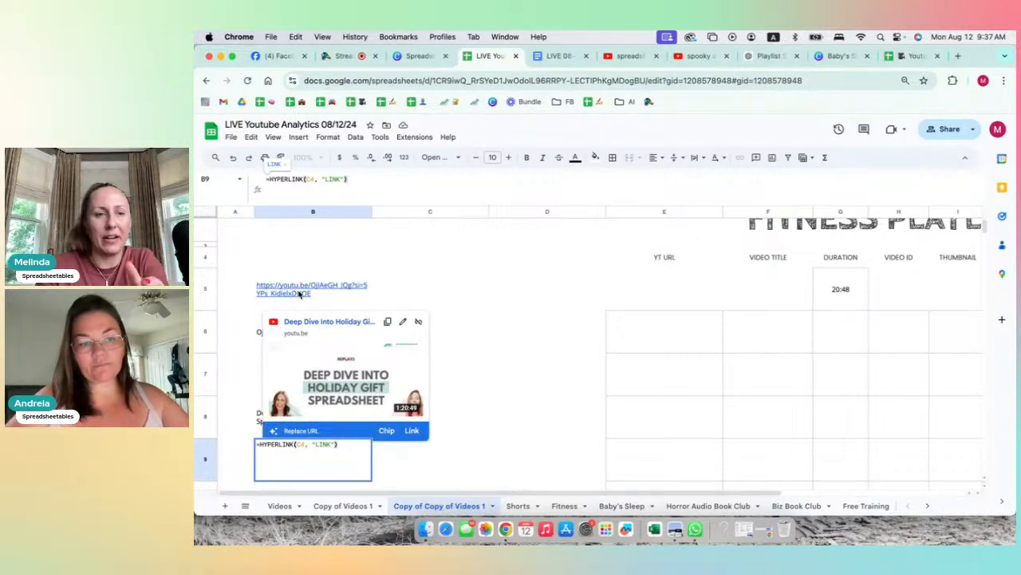
left_click(311, 179)
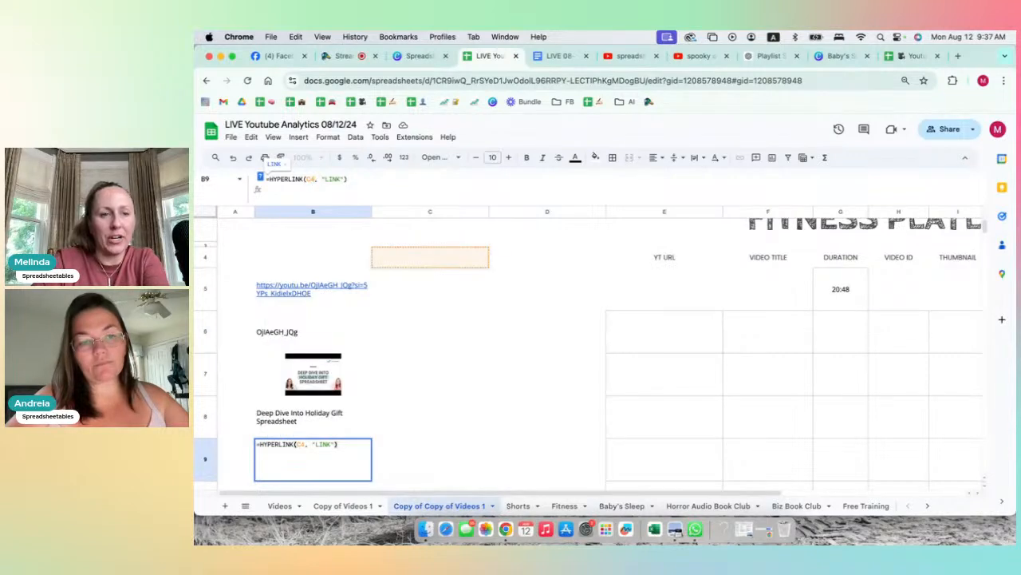
key("BackSpace")
key("BackSpace")
type("B5")
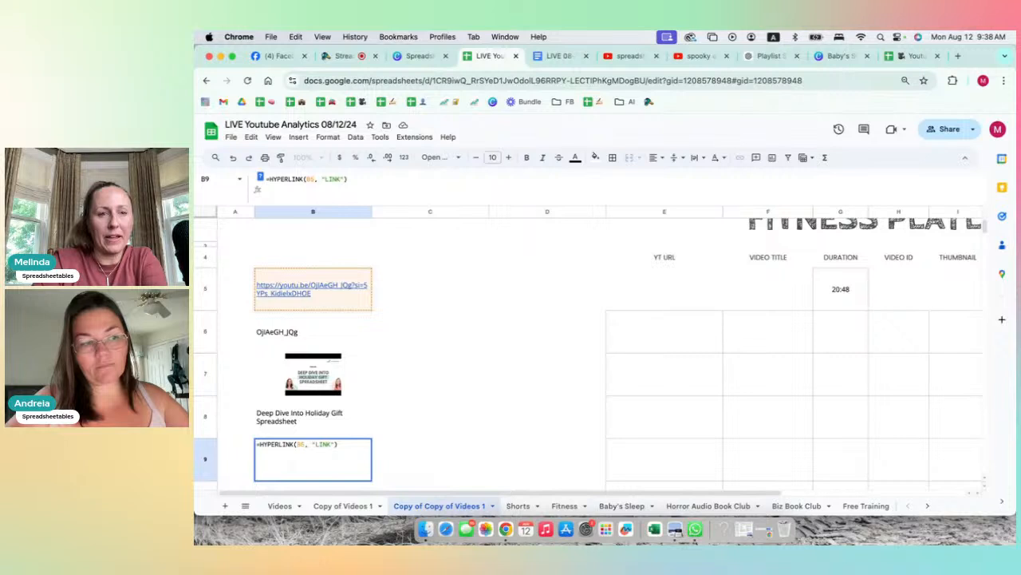
left_click_drag(325, 179, 338, 180)
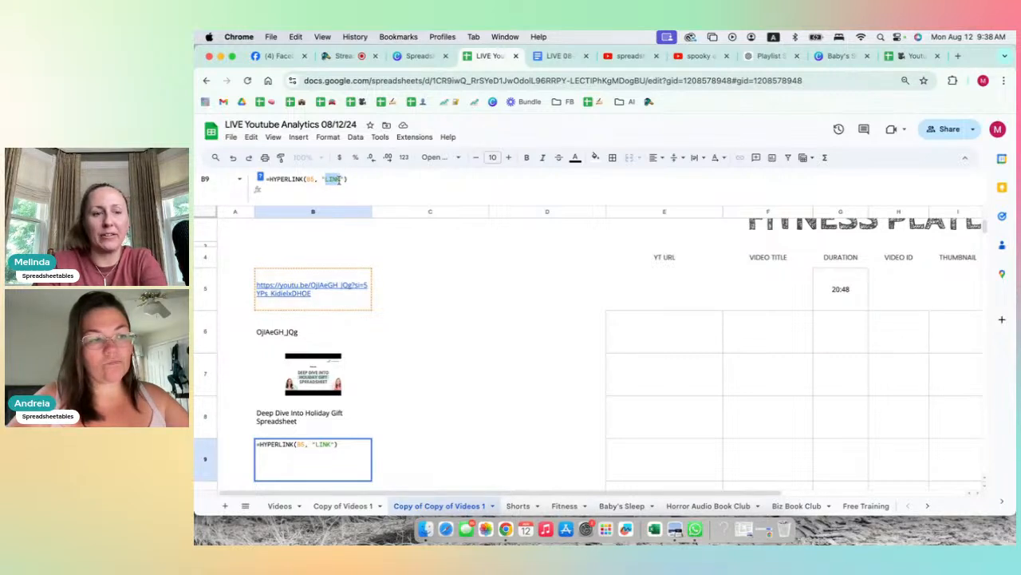
key("Return")
- Change the display text of the B9 hyperlink to "CLICK HERE"
left_click(287, 407)
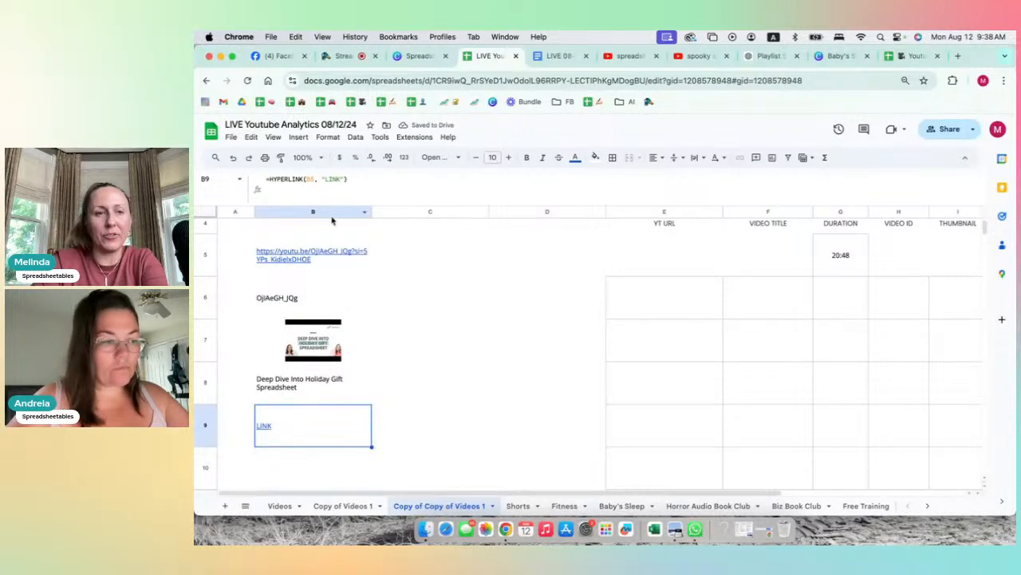
left_click_drag(325, 179, 339, 178)
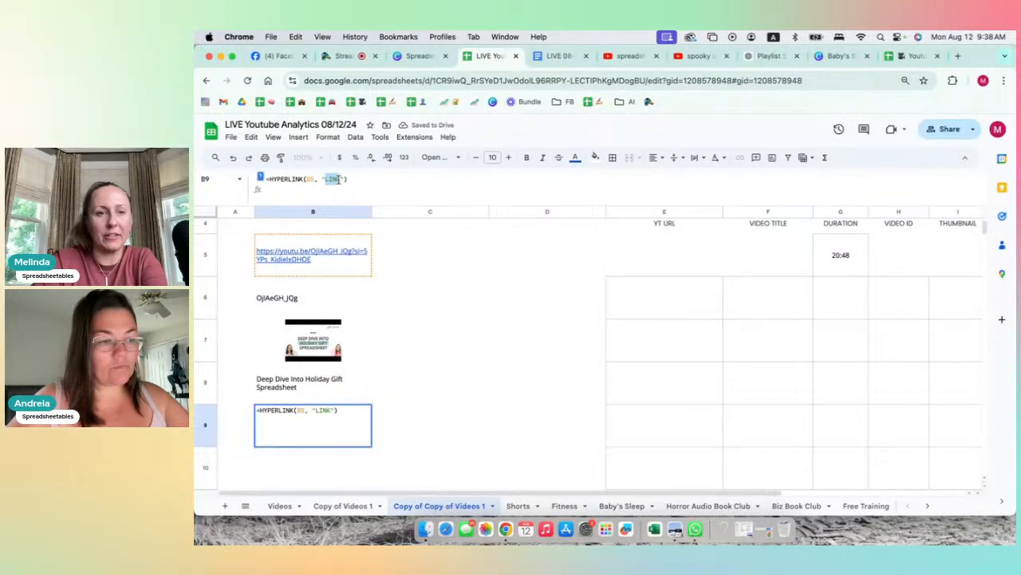
type("CLICK HERE")
key("Return")
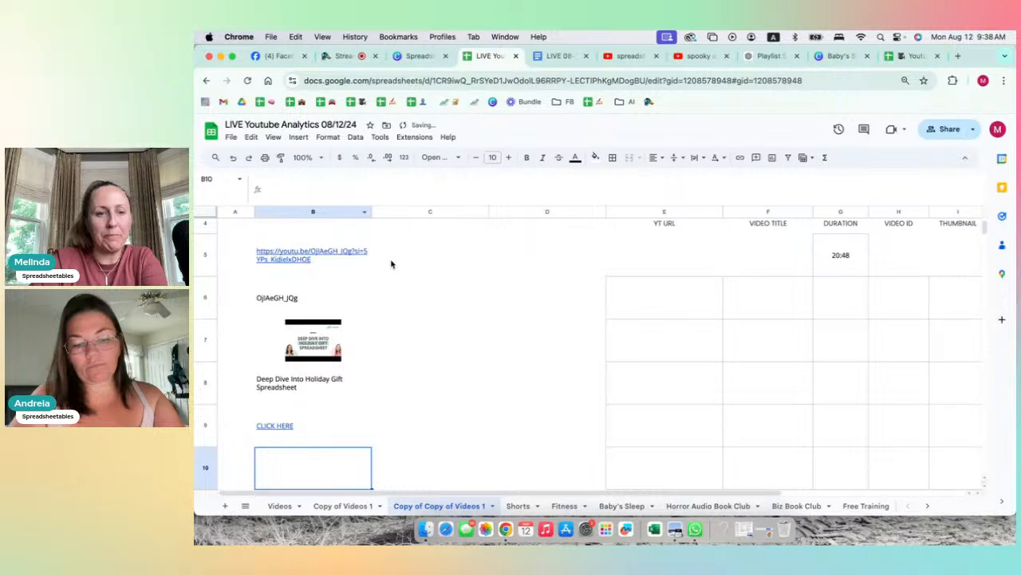
- Duplicate the stacked video cells B5:B9 into column D, with column C narrowed as a spacer between the two cards
left_click_drag(338, 269, 326, 408)
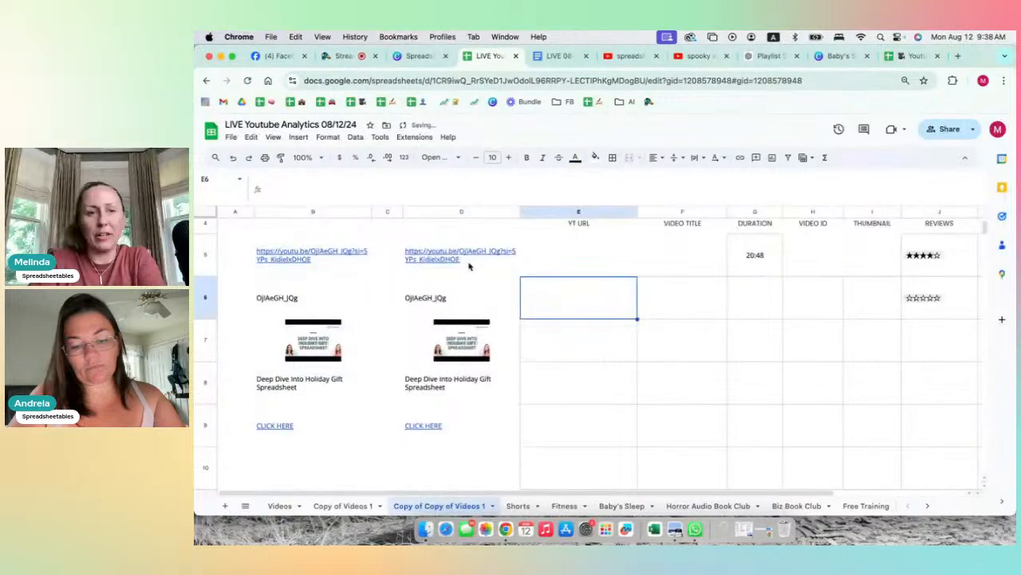
left_click(469, 264)
left_click(388, 297)
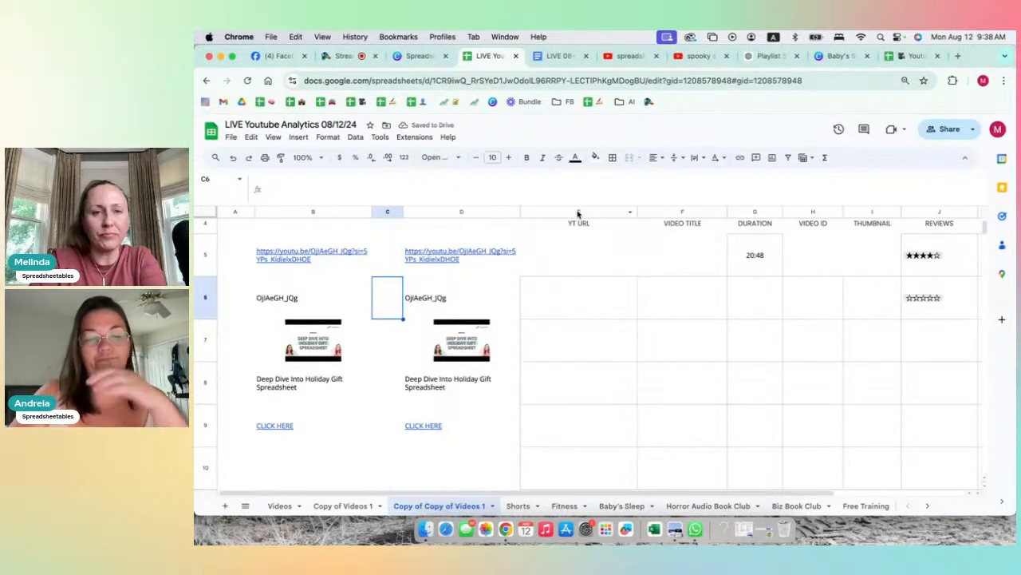
- Hide rows 5 and 6, which hold the video URLs and video IDs
left_click(212, 258)
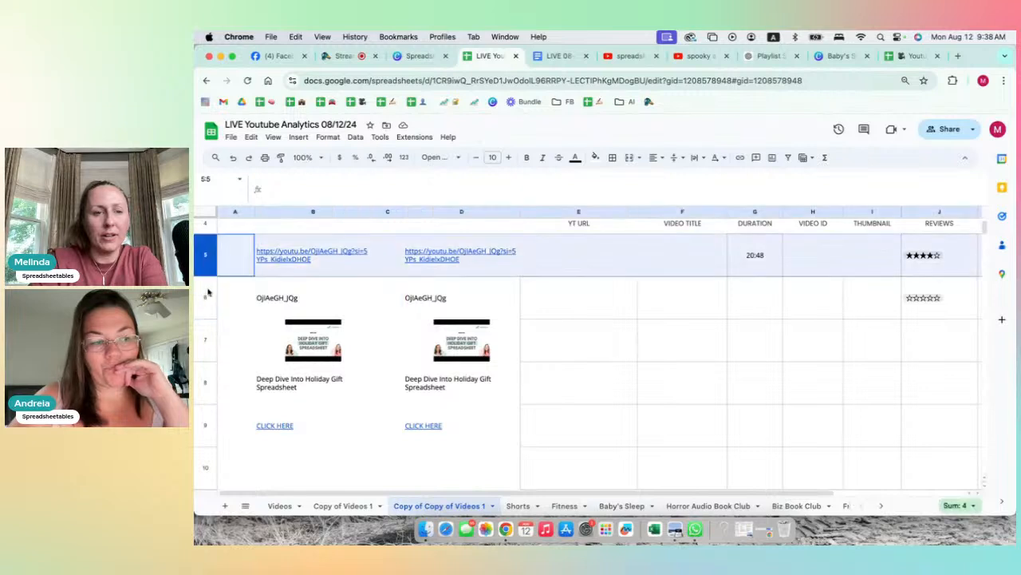
left_click(208, 297, "shift")
right_click(207, 297)
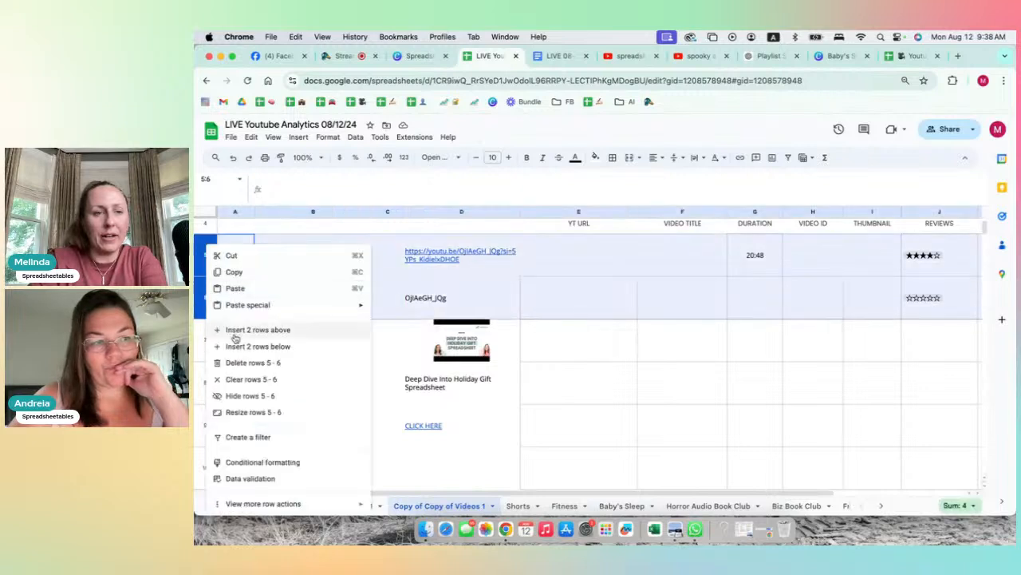
left_click(243, 395)
left_click(390, 429)
- Center the titles and links in B8:D9 horizontally
left_click_drag(312, 310, 438, 338)
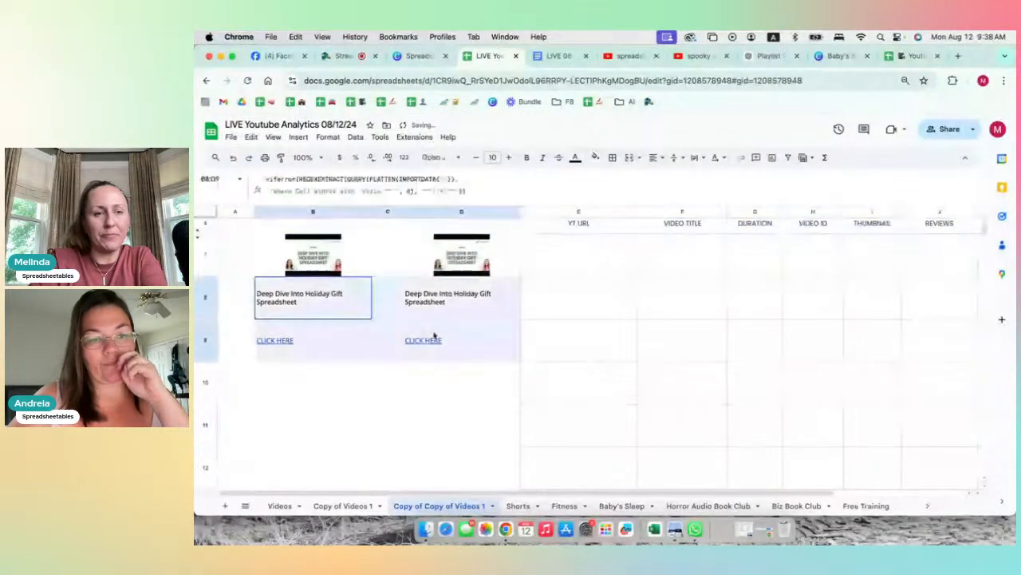
left_click(654, 157)
left_click(669, 175)
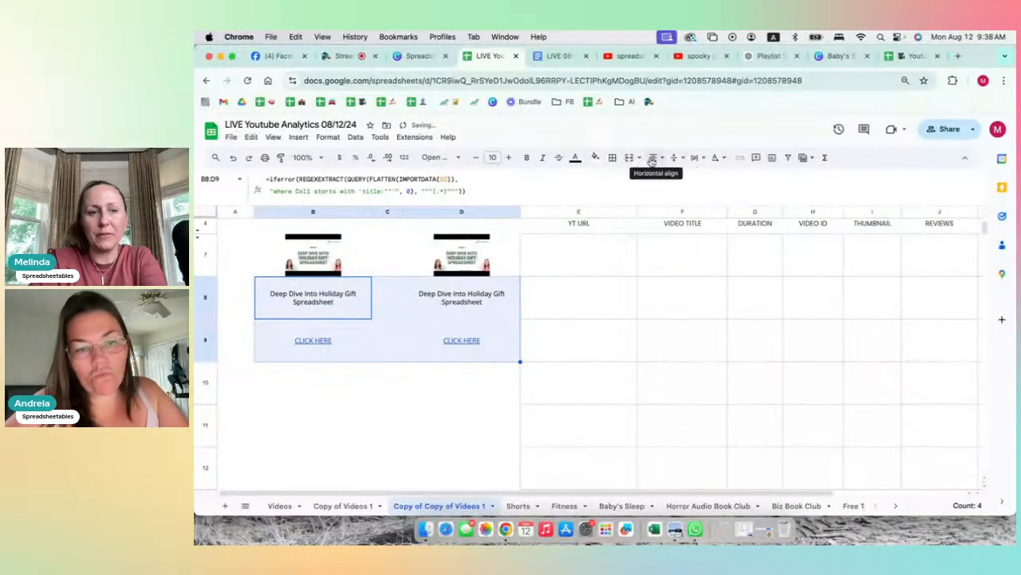
left_click(361, 411)
- Make thumbnail row 7 about twice as tall and reduce the heights of title row 8 and link row 9
left_click(208, 259)
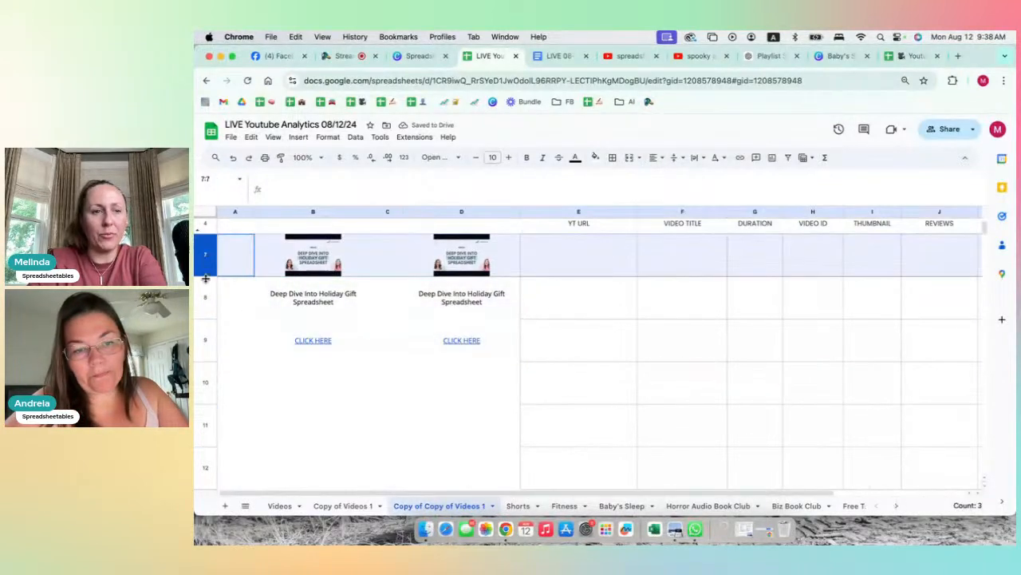
left_click_drag(205, 276, 206, 319)
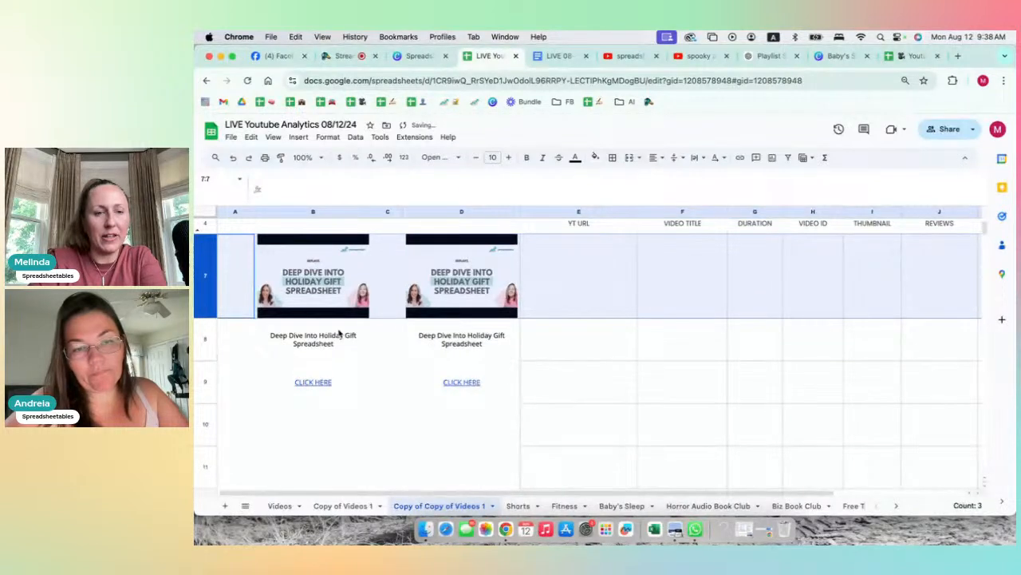
left_click_drag(205, 359, 205, 345)
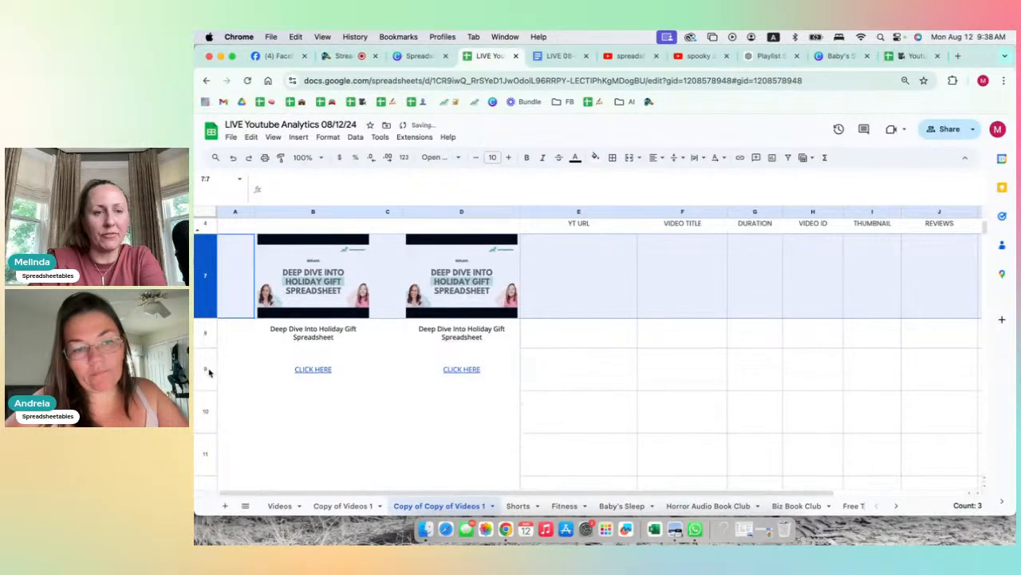
left_click(209, 372)
left_click_drag(206, 390, 208, 371)
left_click(317, 421)
- Compare with the Horror Audio Book Club layout, and delete the leftover table columns E to K from the card-style copy
left_click(711, 506)
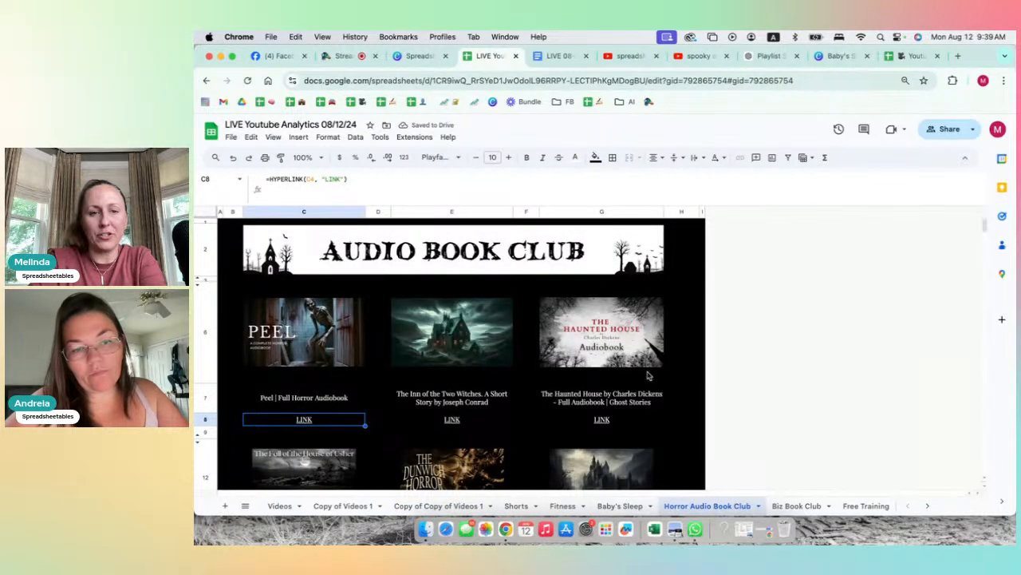
left_click(443, 505)
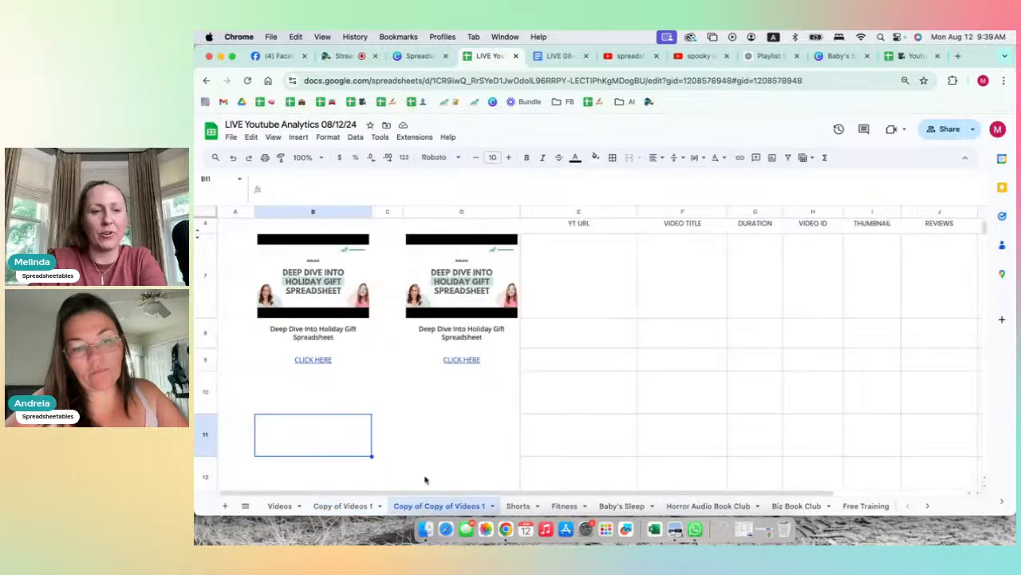
left_click(602, 213)
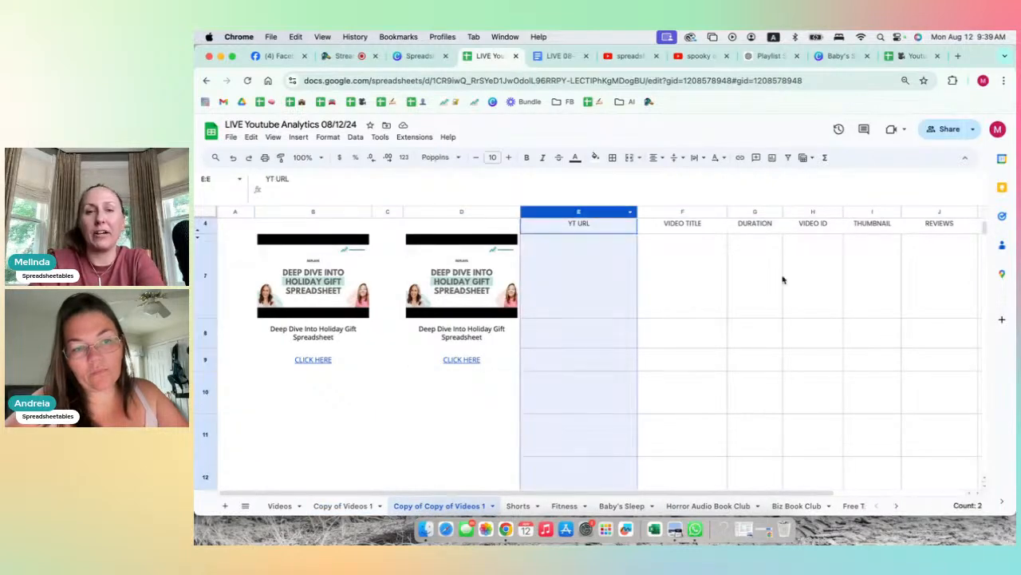
scroll(783, 280, "right", 3)
left_click(890, 210, "shift")
right_click(890, 210)
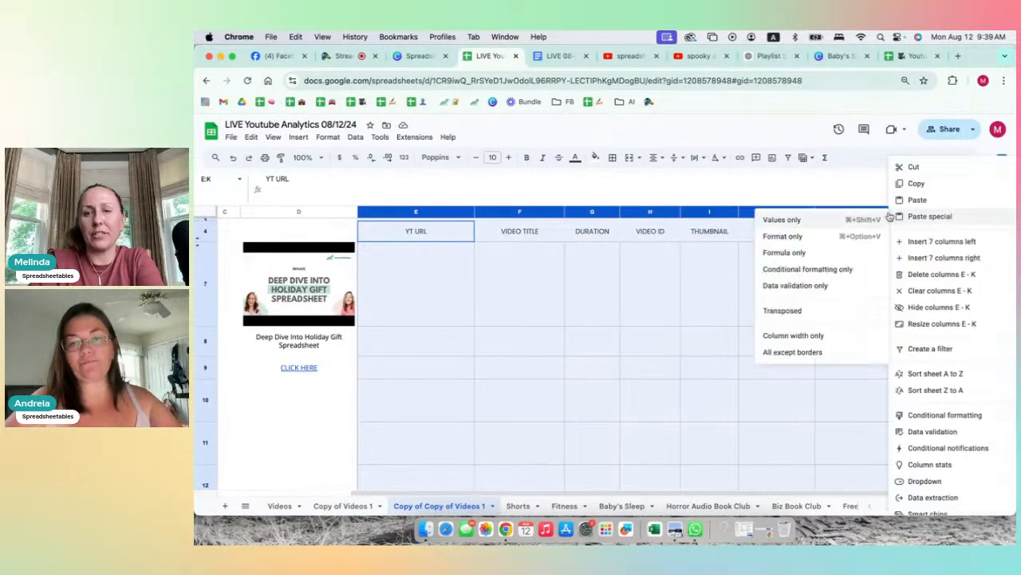
left_click(918, 271)
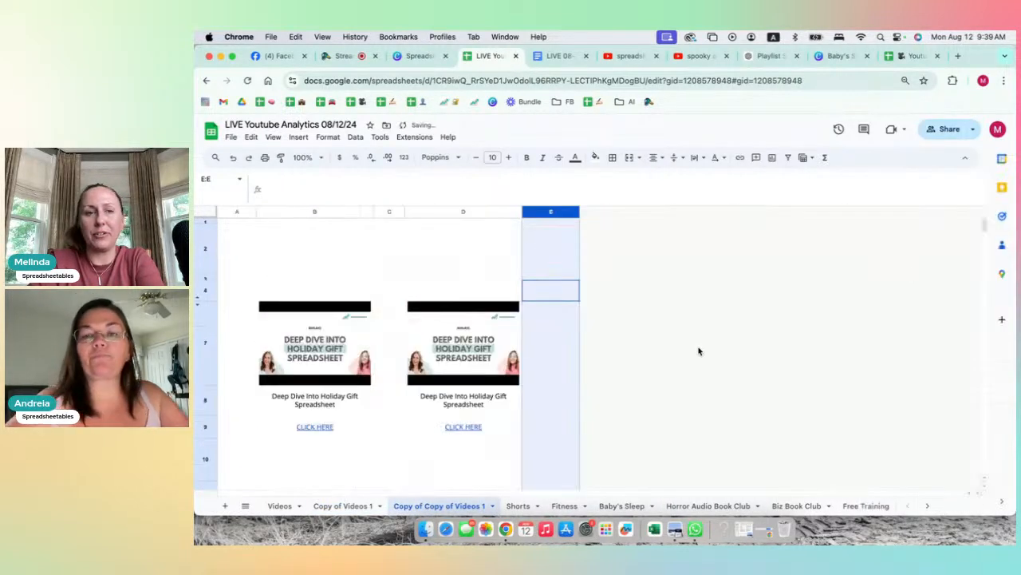
left_click(383, 254)
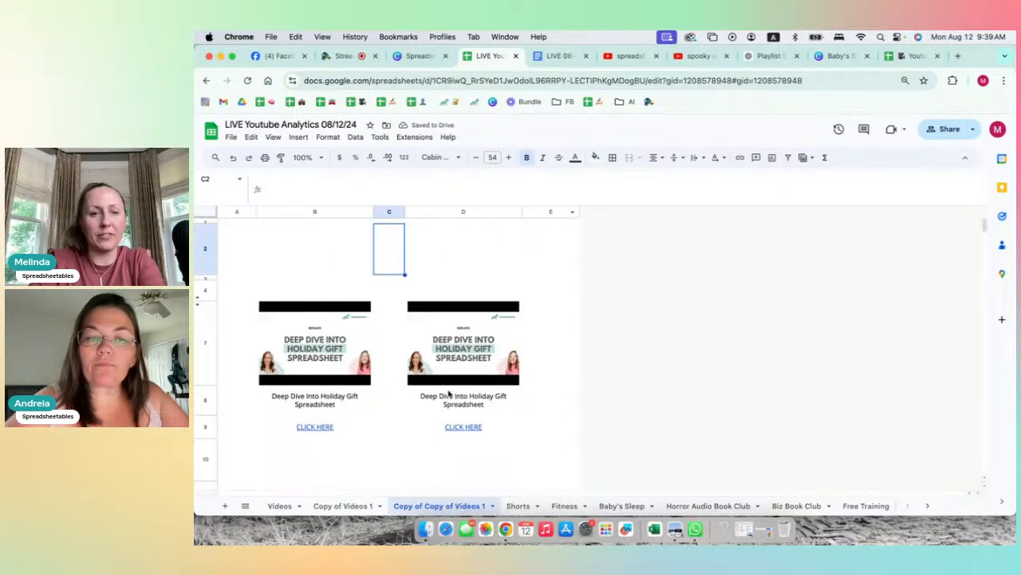
scroll(402, 453, "down", 2)
scroll(401, 453, "up", 2)
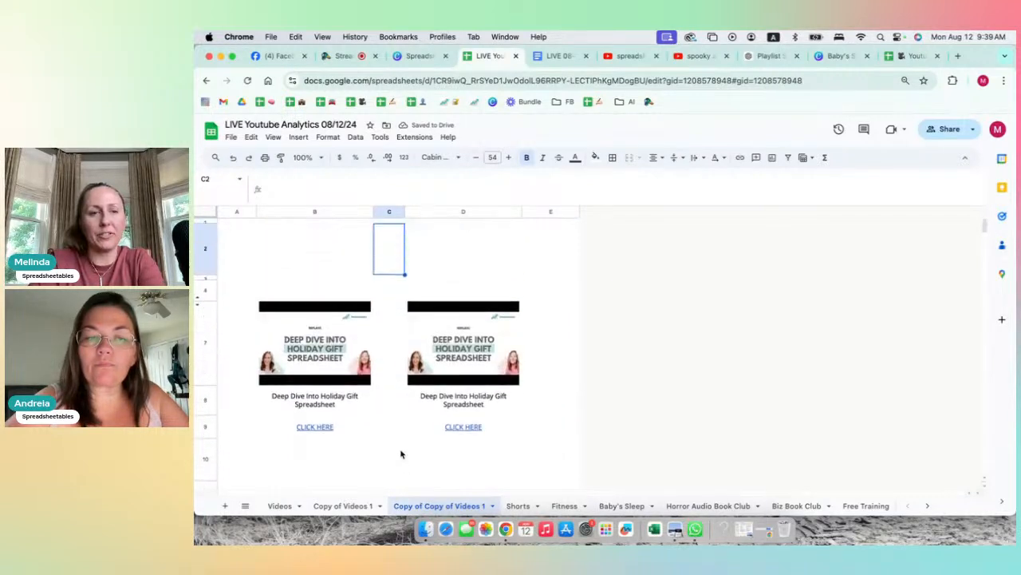
left_click(325, 270)
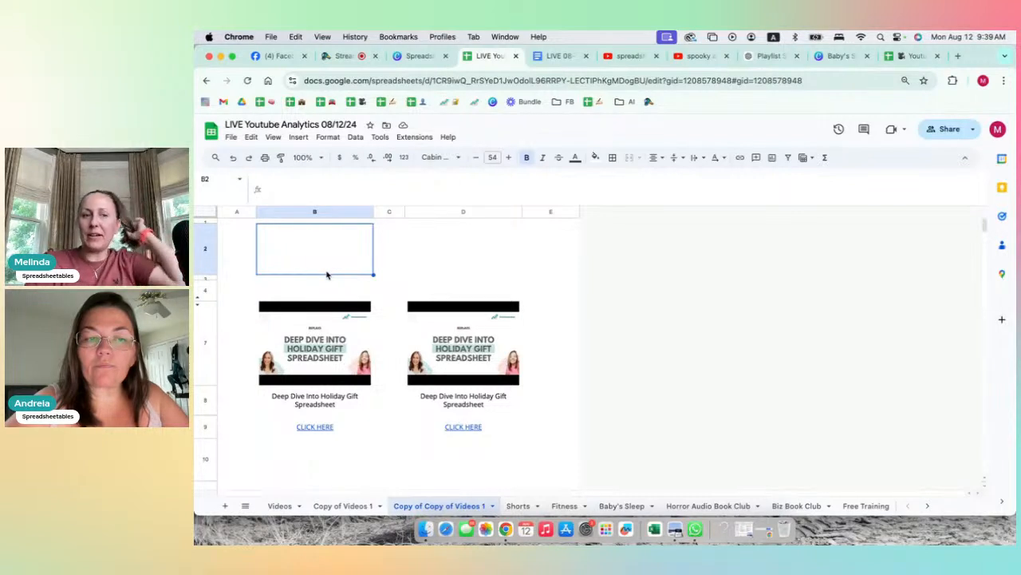
- Replace the title formula in B8 with its plain text by copying the cell and pasting values only
left_click(316, 405)
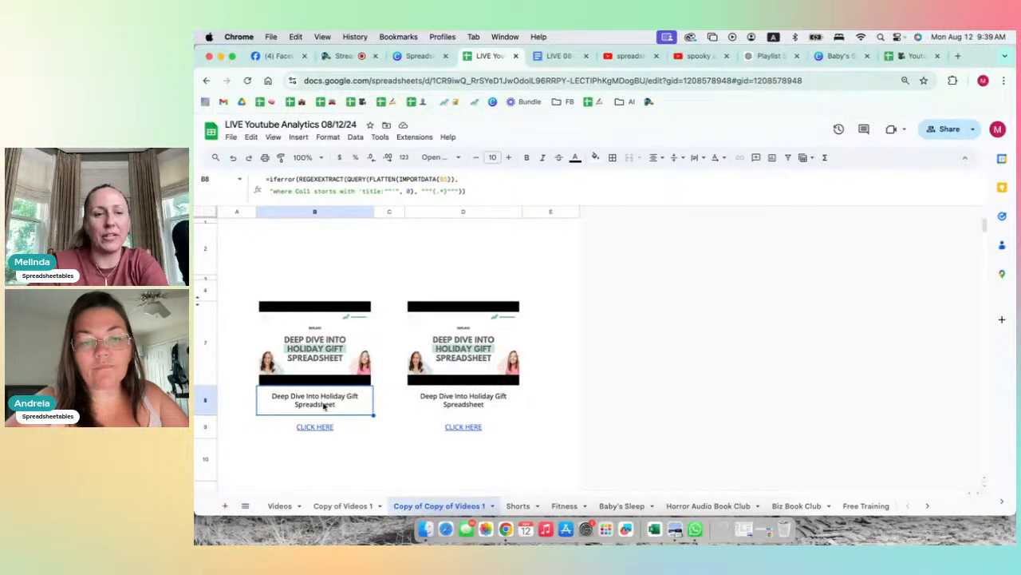
right_click(323, 405)
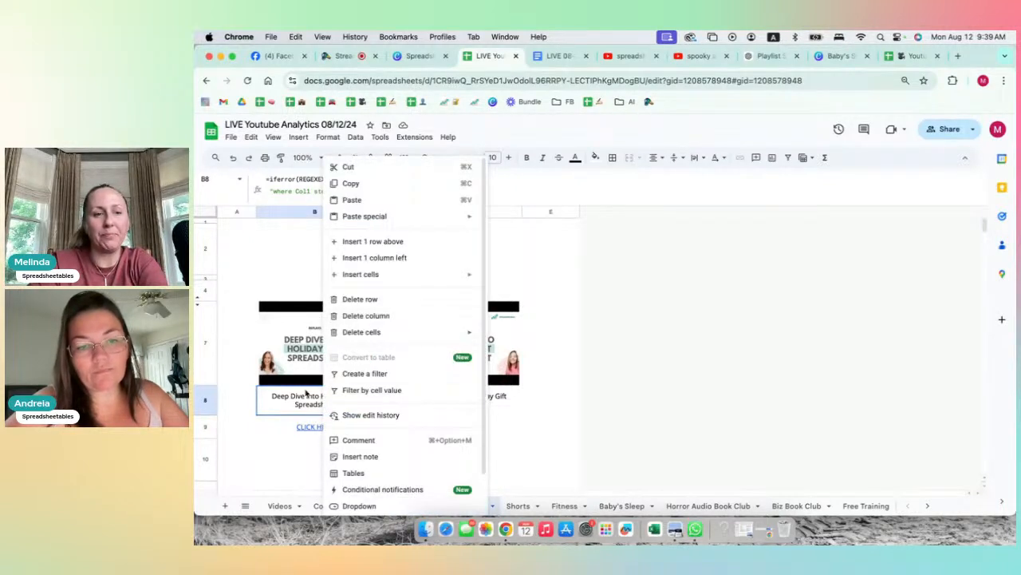
left_click(306, 405)
right_click(305, 405)
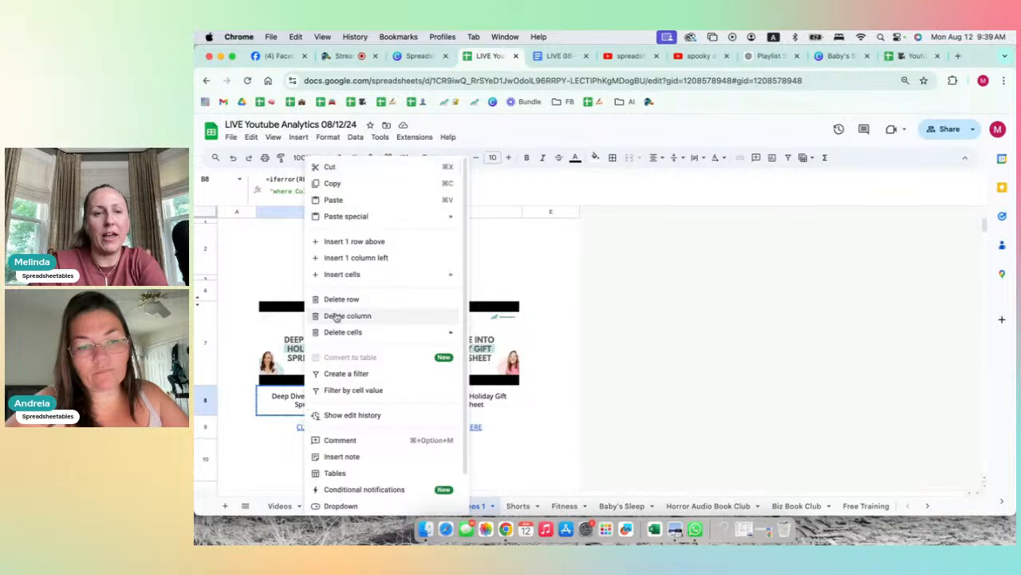
mouse_move(383, 221)
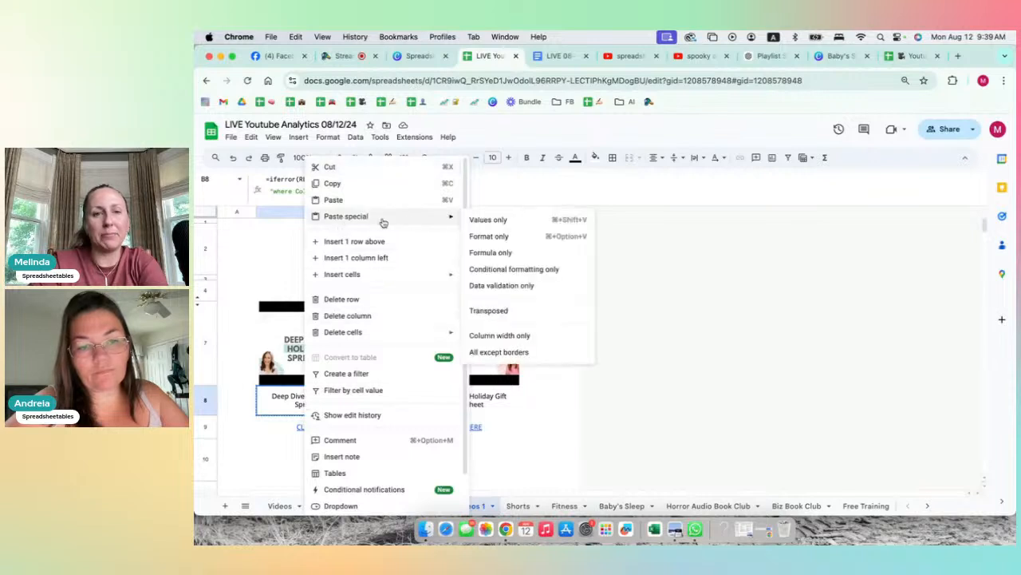
left_click(501, 224)
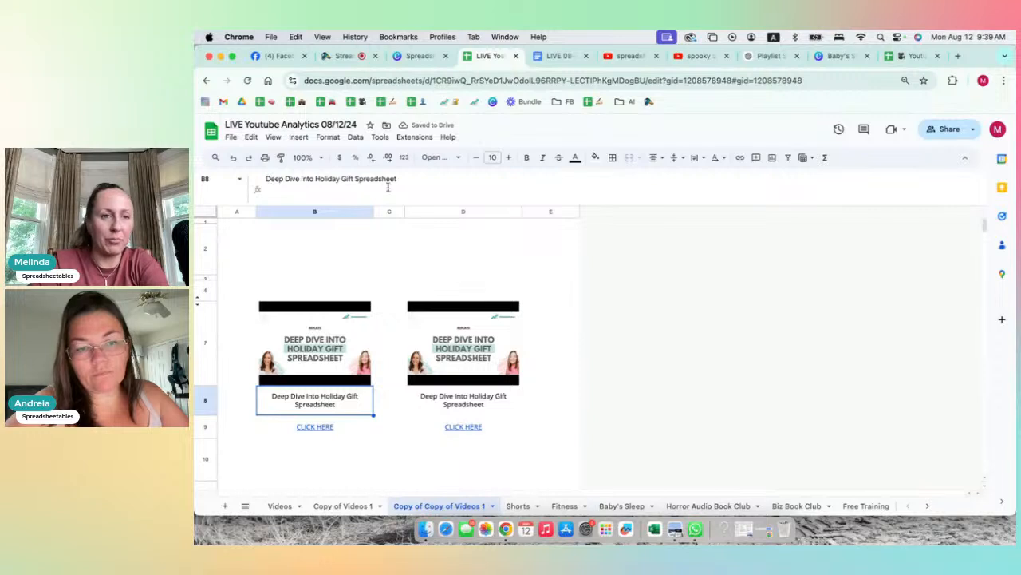
key("Return")
key("Return")
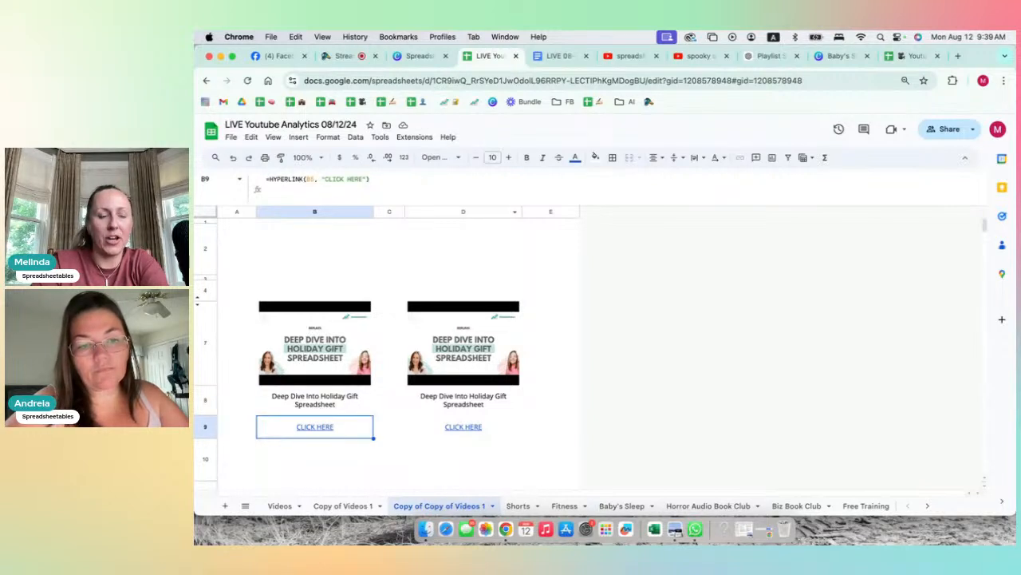
- Compare the contents of the two title cells, D8 and B8
key("Up")
key("Right")
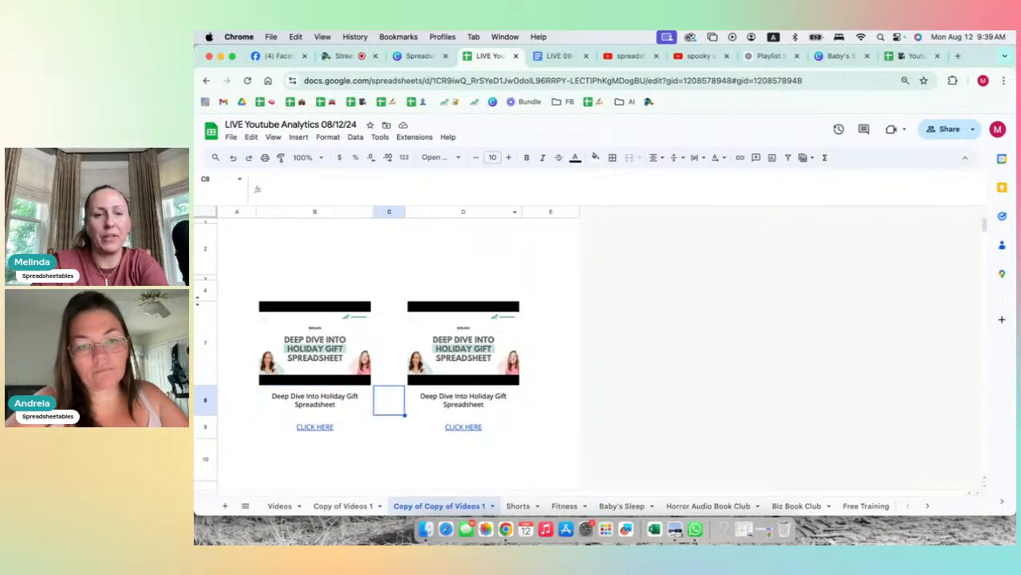
key("Right")
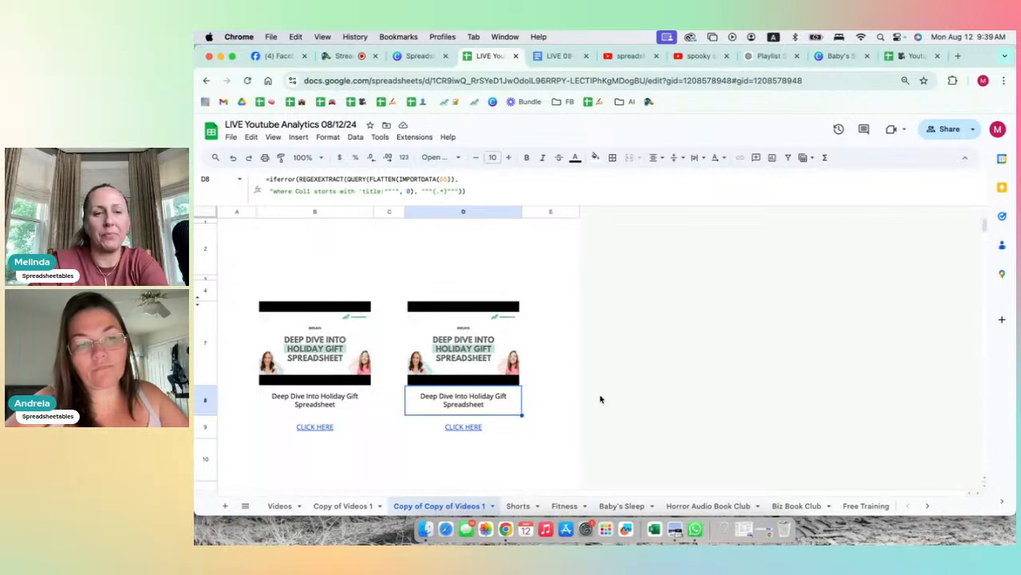
left_click(561, 415)
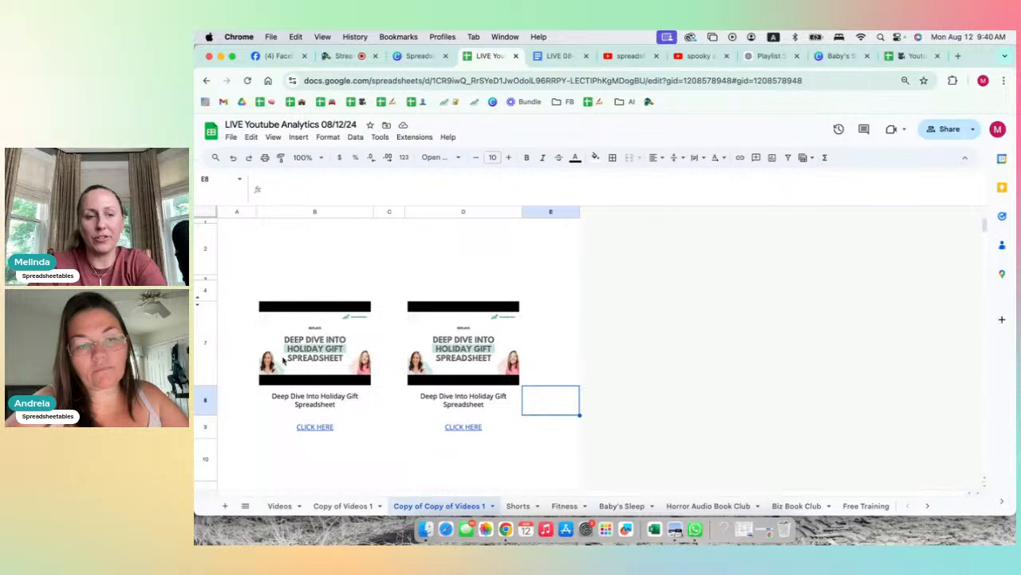
left_click(310, 407)
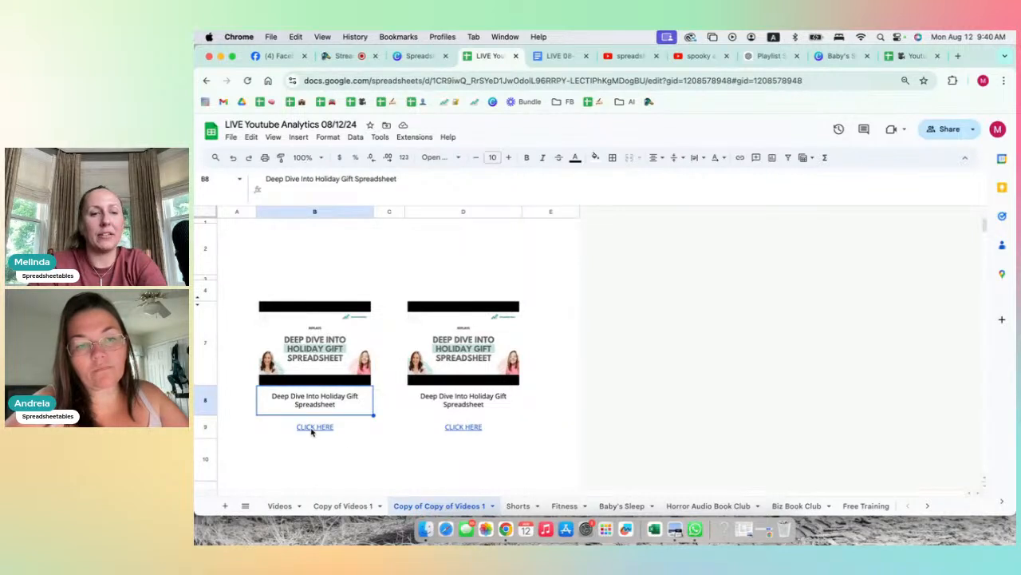
- Switch to the StreamYard studio page of the live stream
left_click(350, 57)
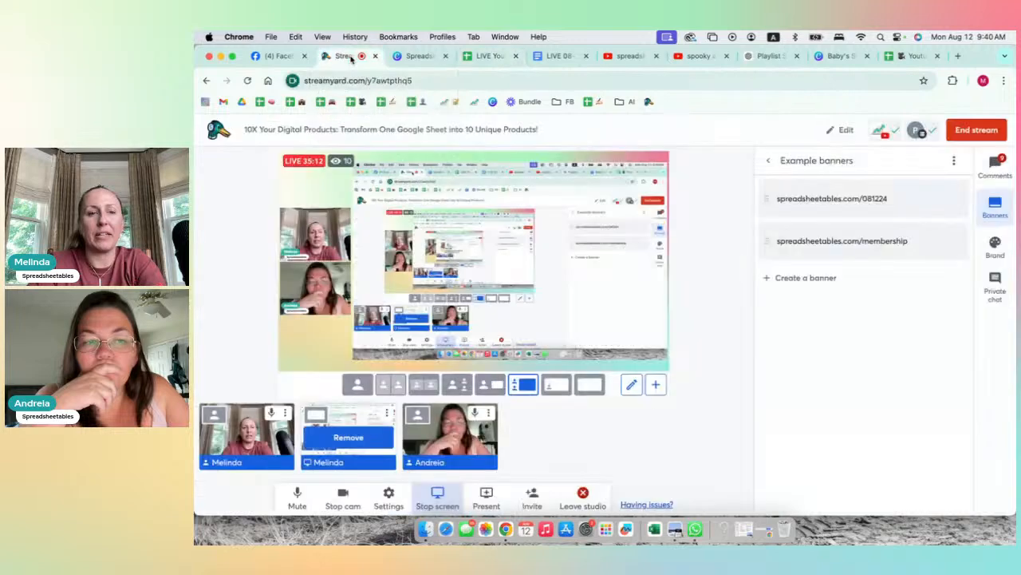